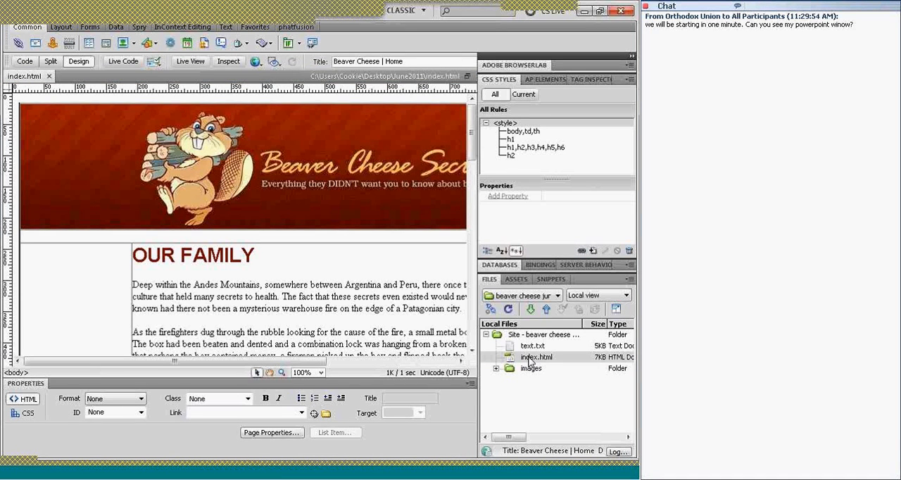
Review the page from banner to bottom, checking the formats of the banner image, body paragraph, main heading and green subheading
left_click(311, 183)
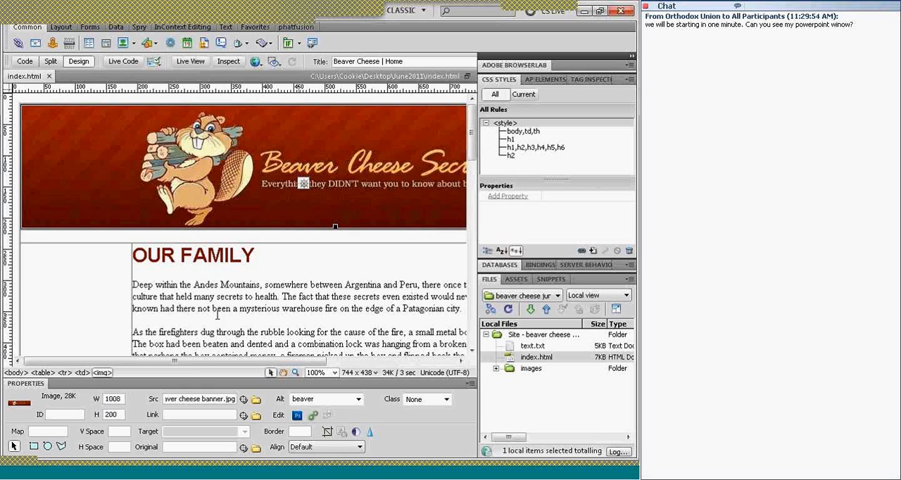
left_click(323, 307)
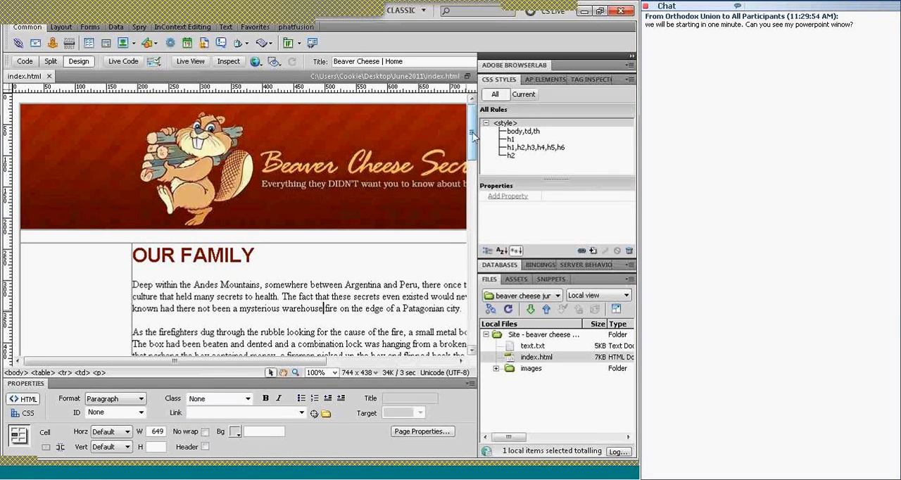
mouse_move(474, 135)
left_mouse_down()
mouse_move(476, 275)
mouse_move(484, 291)
mouse_move(471, 149)
left_mouse_up()
left_click(207, 199)
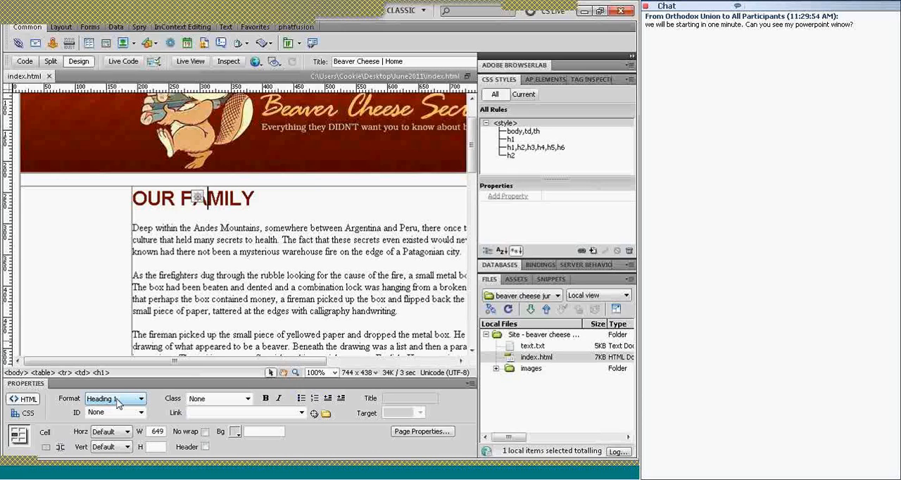
left_click_drag(477, 153, 477, 282)
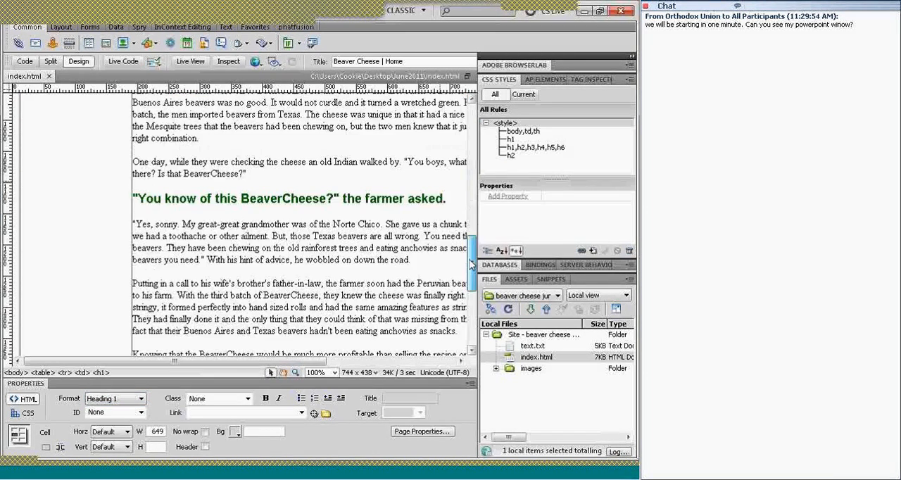
left_click(319, 201)
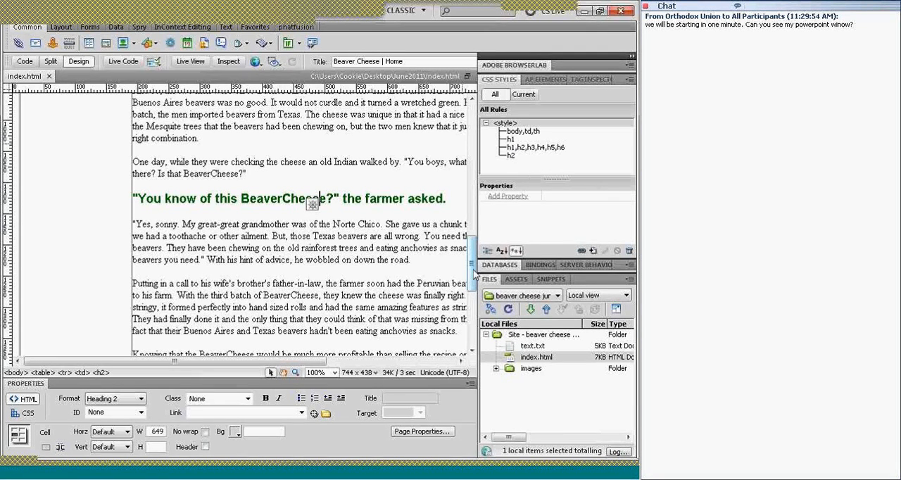
left_click_drag(474, 276, 474, 321)
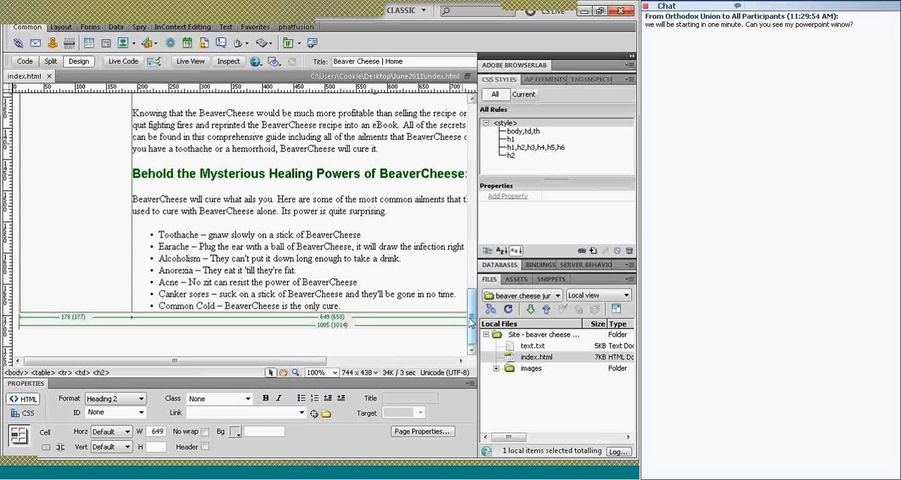
scroll(258, 178, "up", 20)
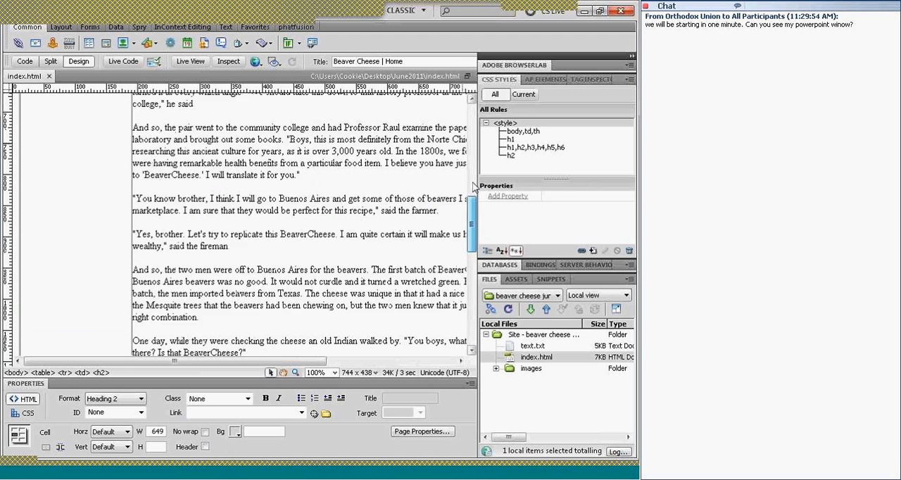
Select the OUR FAMILY heading by its h1 tag and inspect the h1 style rule's definition without changing it
left_click(242, 178)
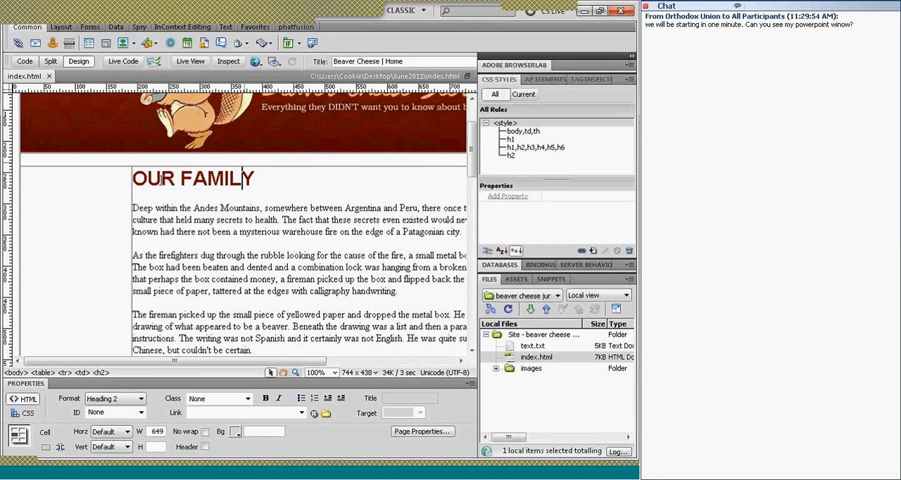
key("ctrl+1")
left_click(102, 374)
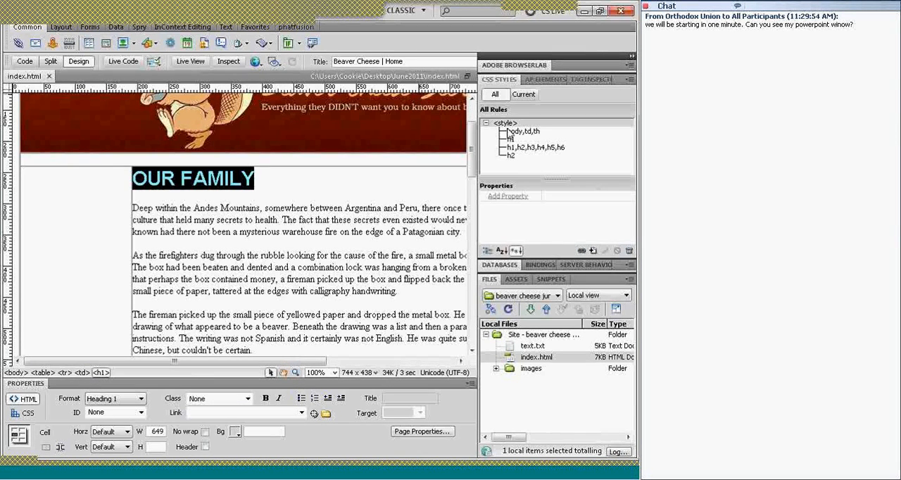
left_click(512, 140)
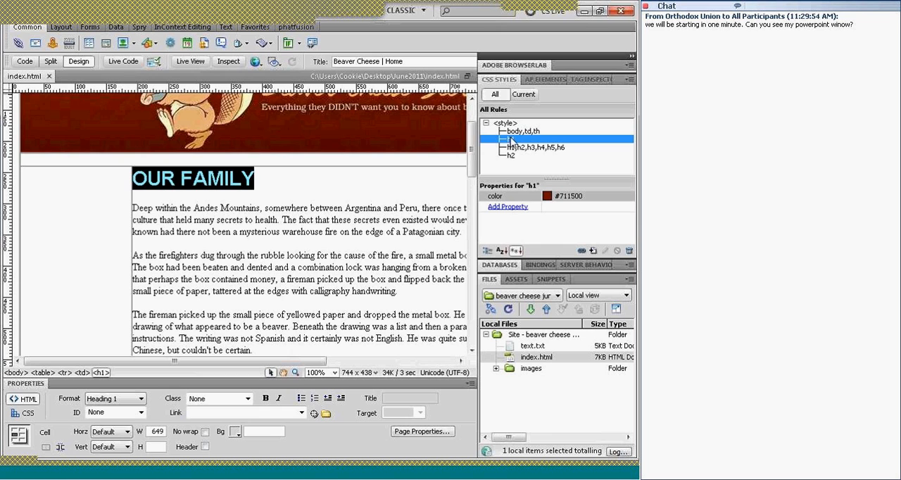
left_click(605, 251)
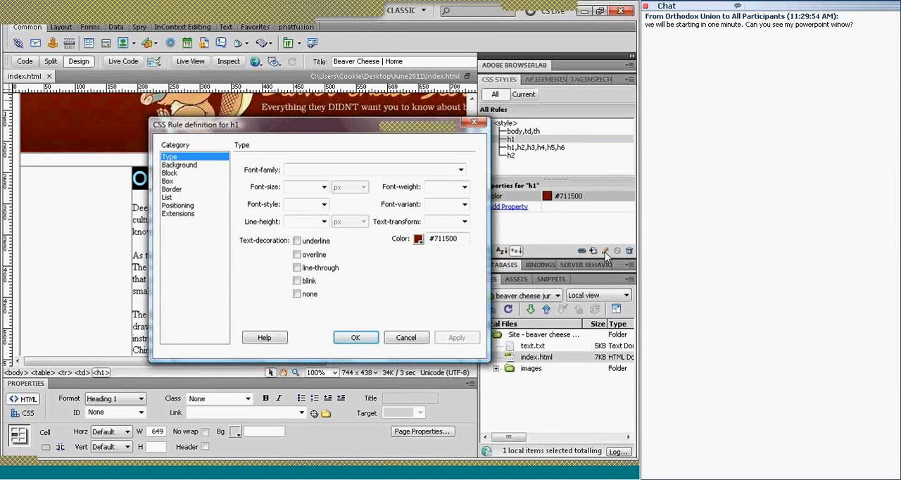
left_click(406, 338)
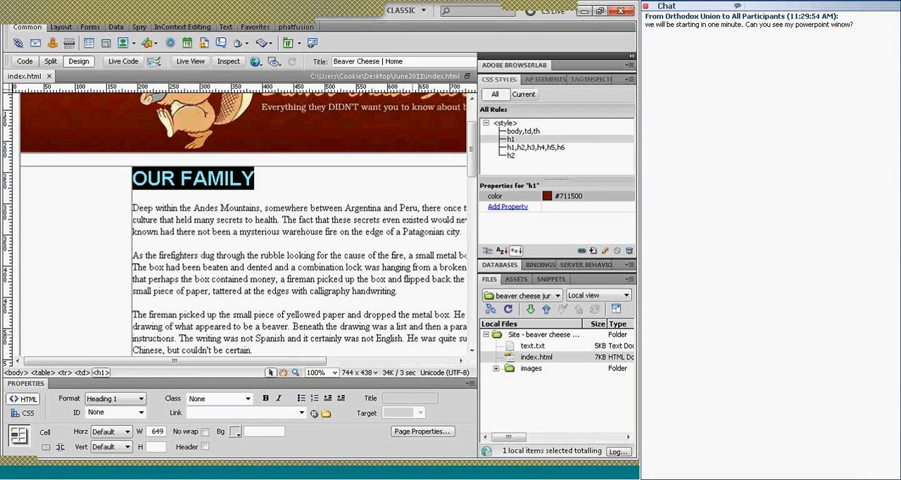
Review the CSS headings settings in the page properties and close them without changes
left_click(418, 434)
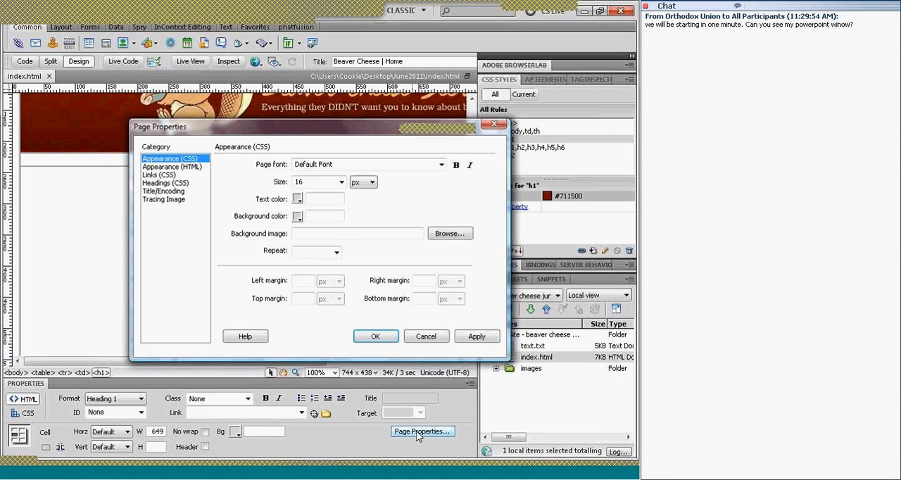
left_click(169, 185)
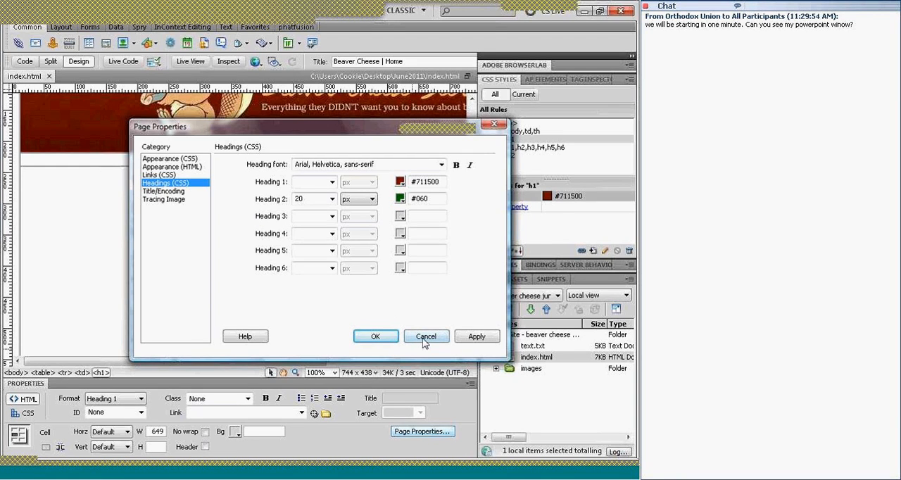
left_click(425, 336)
left_click(511, 139)
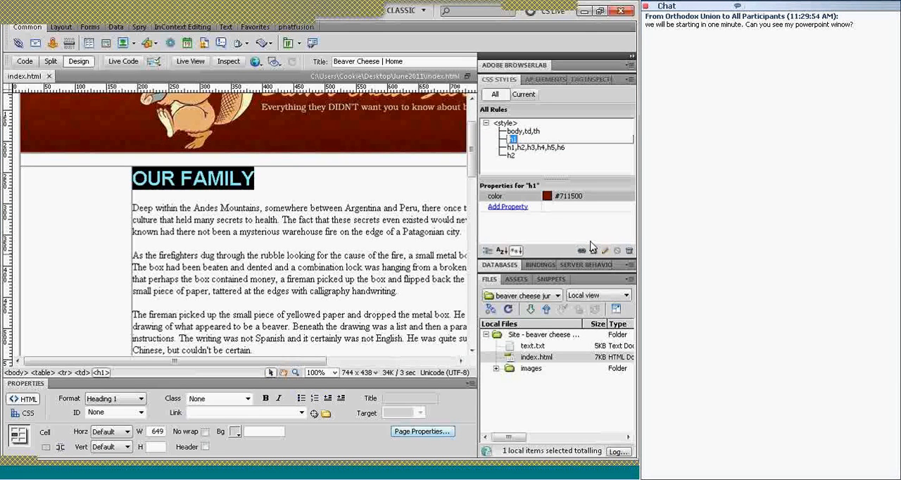
left_click(334, 220)
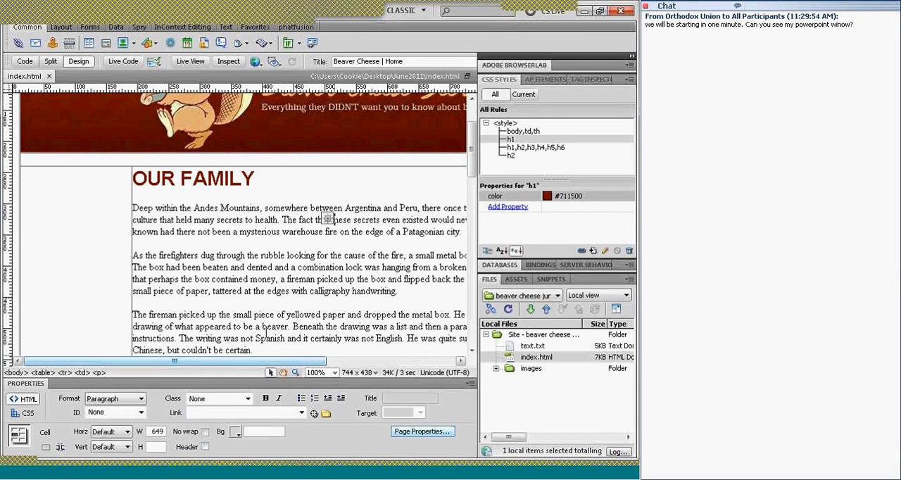
Check the formatting of the bulleted ailments list at the end of the page
left_click_drag(472, 141, 476, 350)
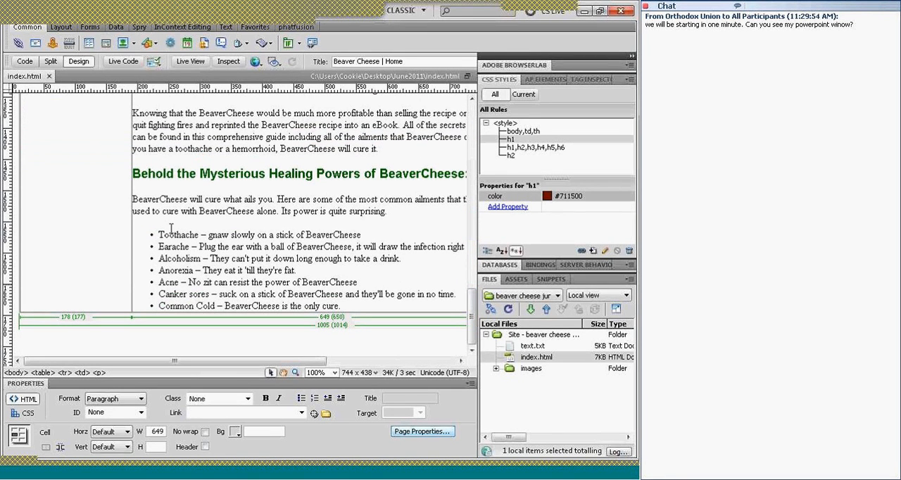
left_click(162, 232)
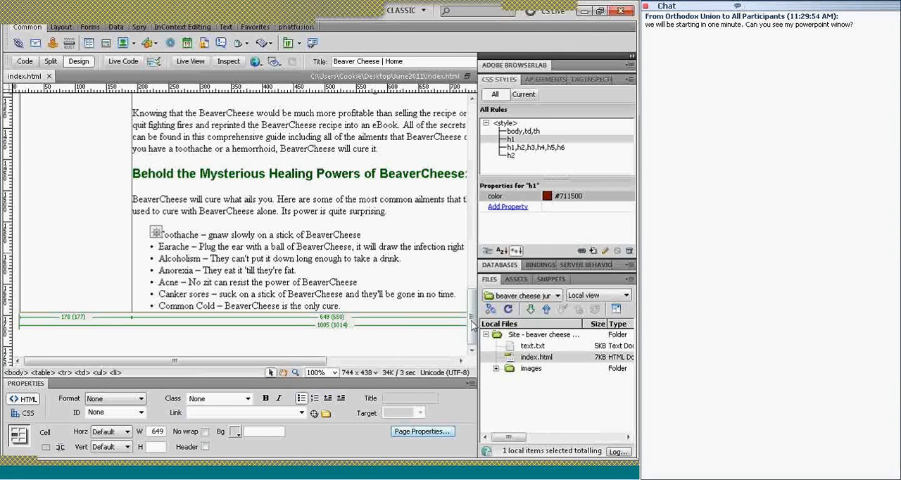
left_click_drag(471, 320, 470, 106)
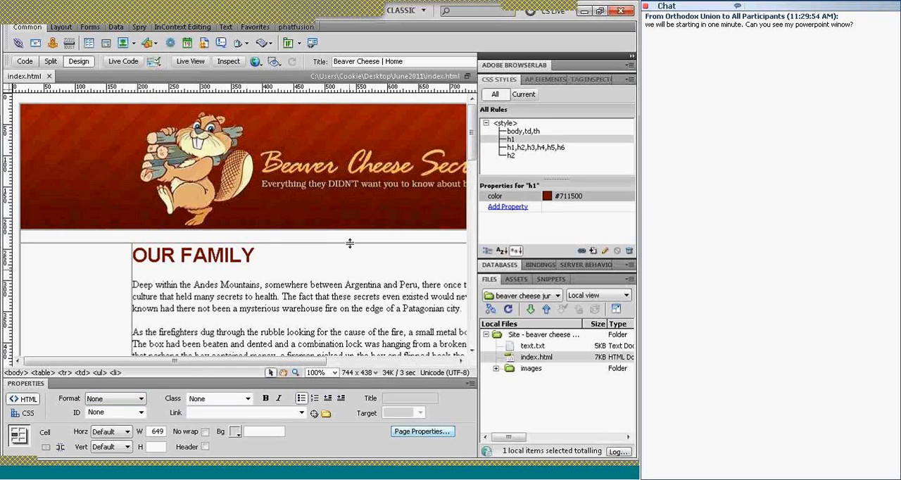
Select the layout table containing the empty row beneath the banner and inspect its properties
left_click(228, 237)
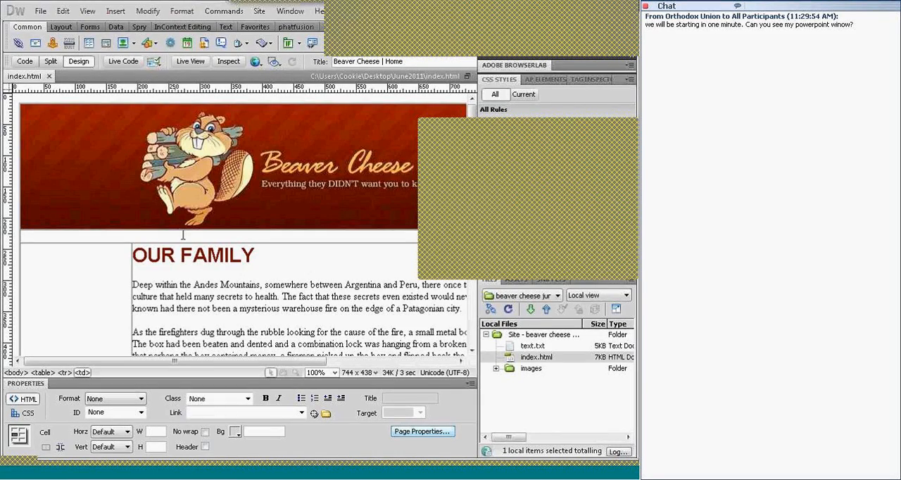
left_click(629, 127)
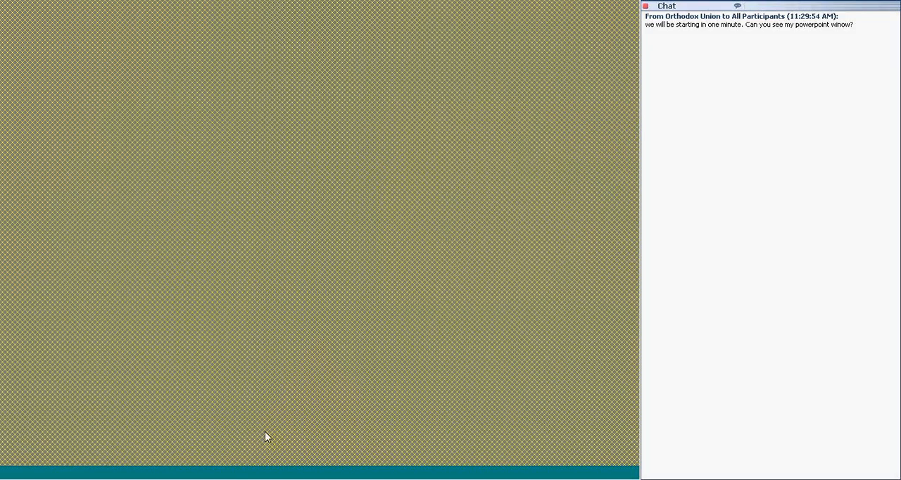
left_click(311, 475)
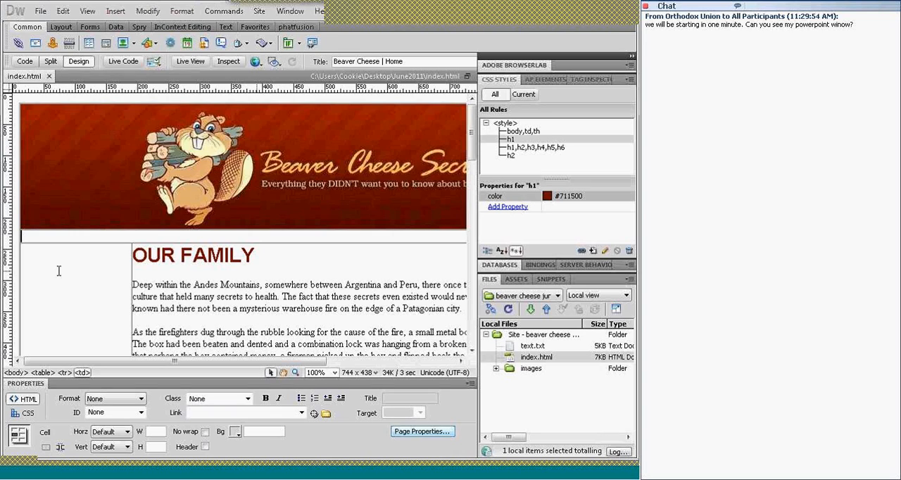
left_click(42, 373)
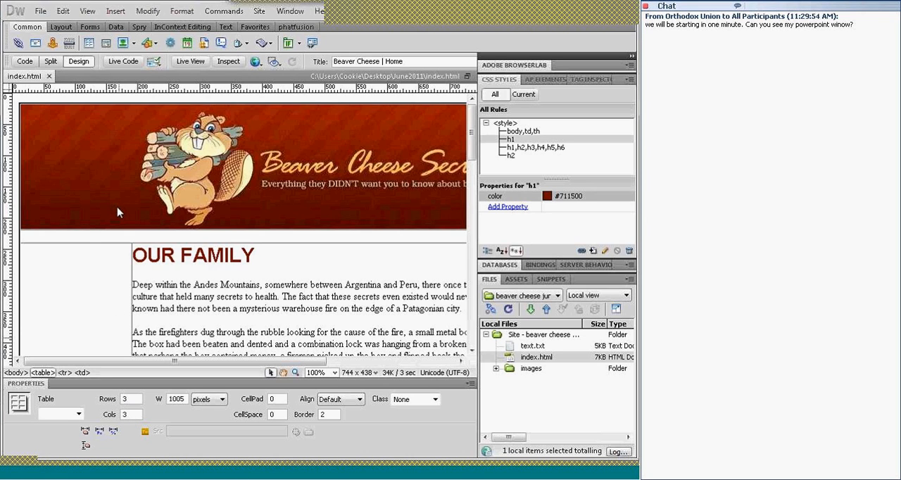
Center-align the empty table row between the banner and the OUR FAMILY heading
left_click(104, 244)
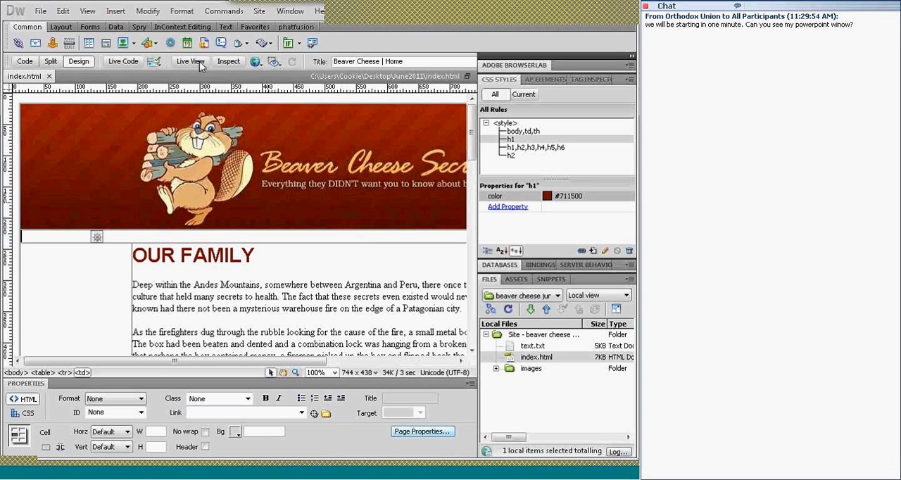
left_click(182, 11)
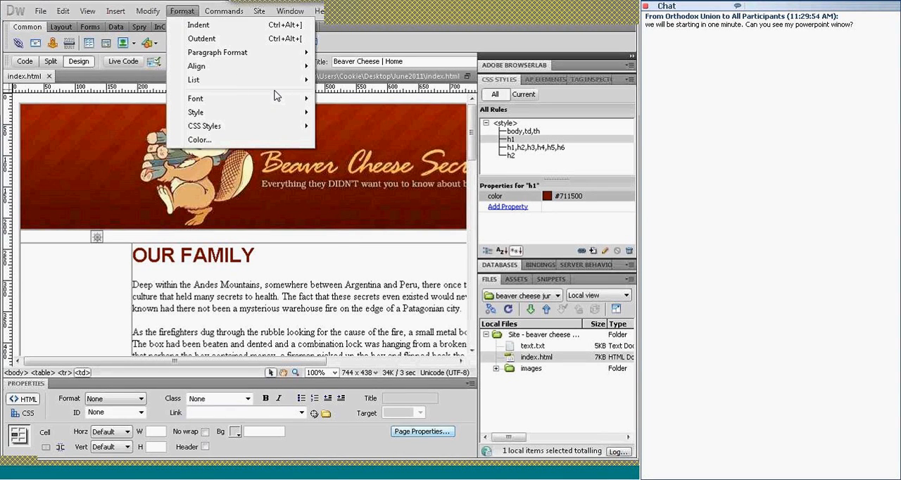
mouse_move(306, 67)
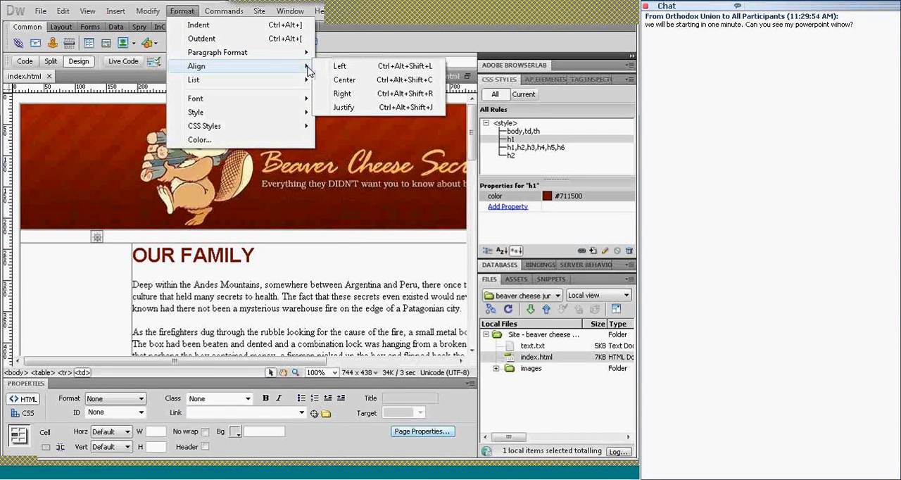
left_click(345, 81)
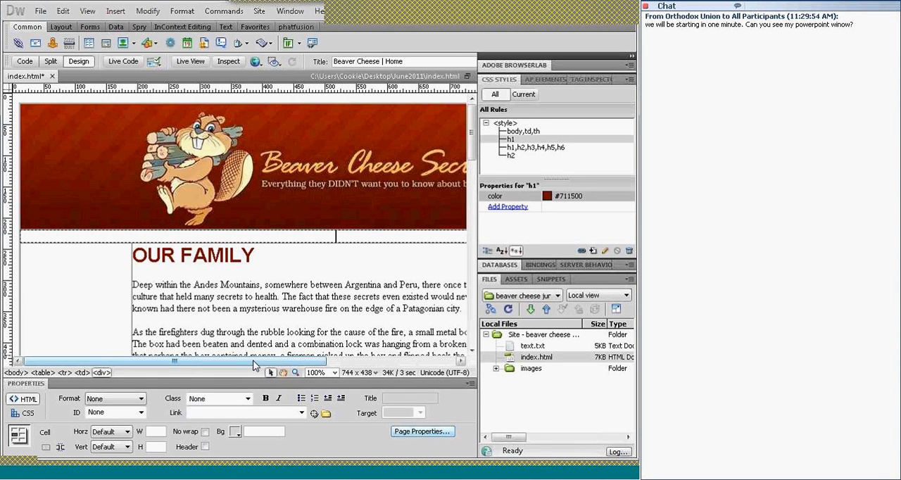
Enter the navigation text "Home | Order Now | Contact Us" in the centered row beneath the banner
left_click_drag(254, 365, 296, 366)
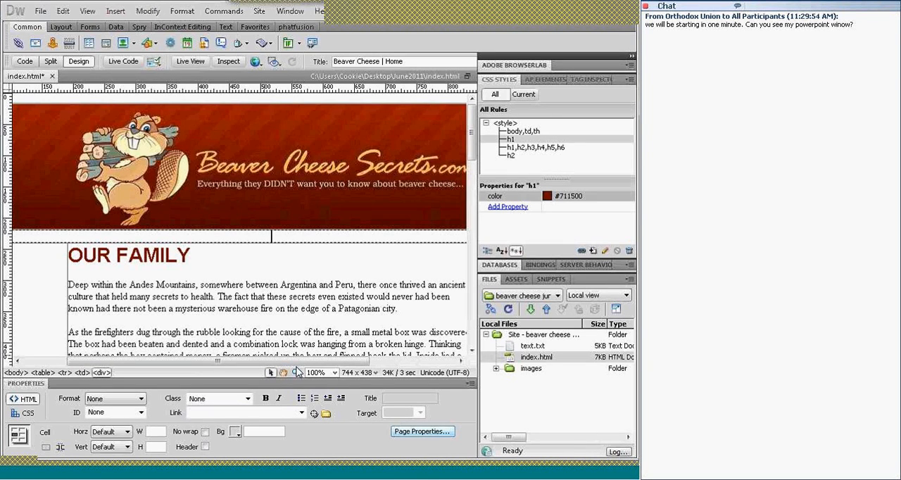
type("Home | Or")
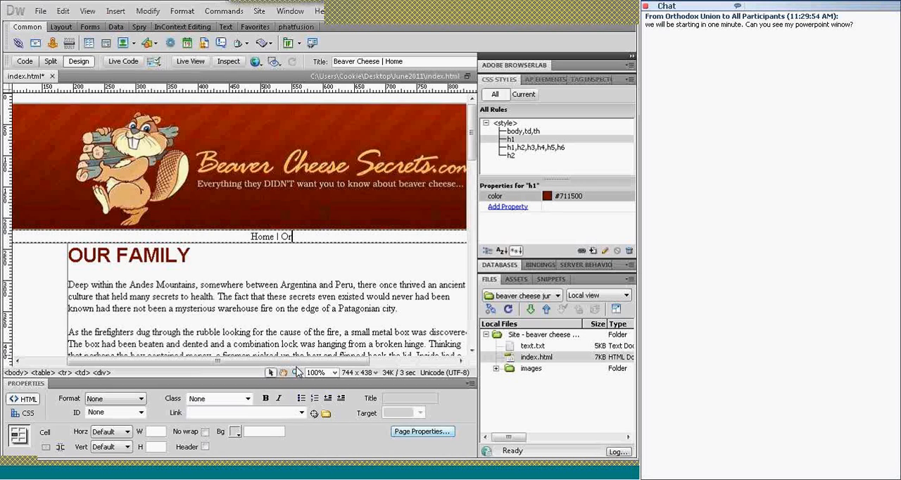
type("der Now ")
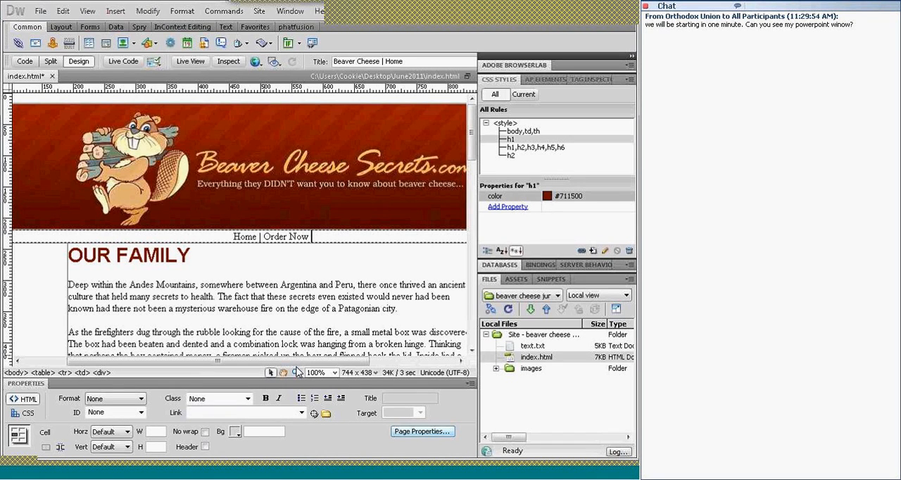
type("| ")
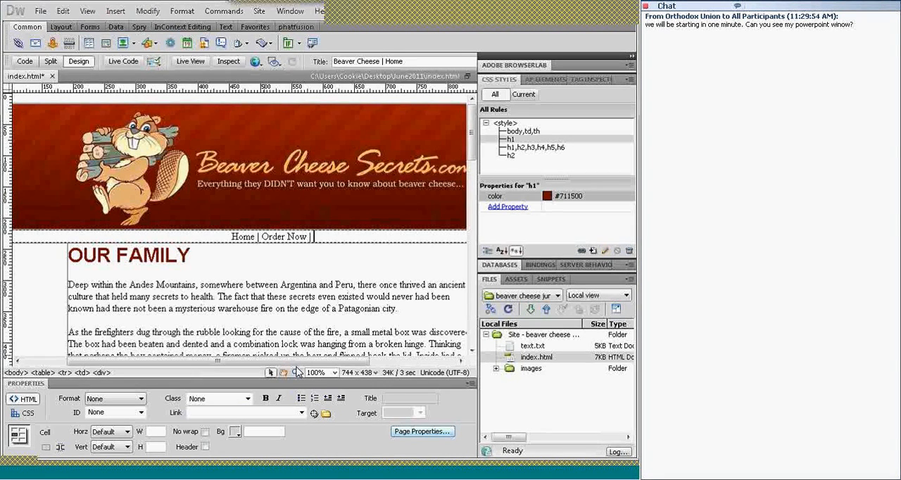
type("Con")
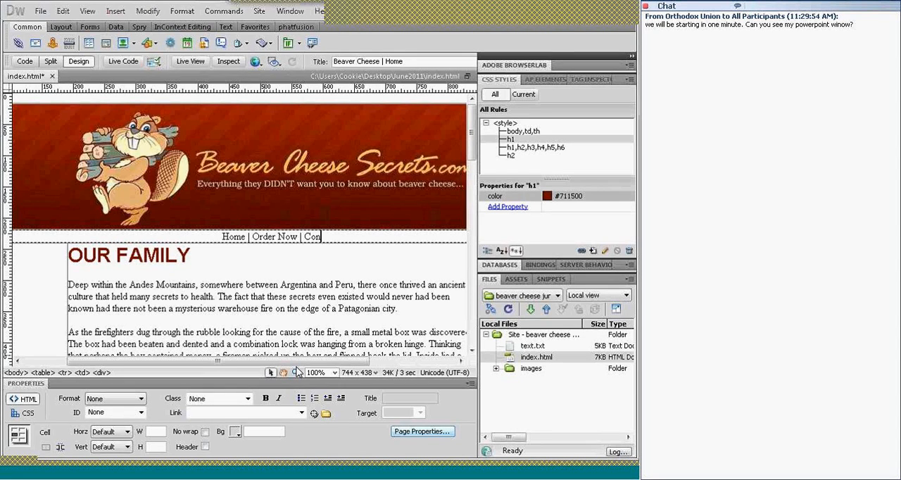
type("tact")
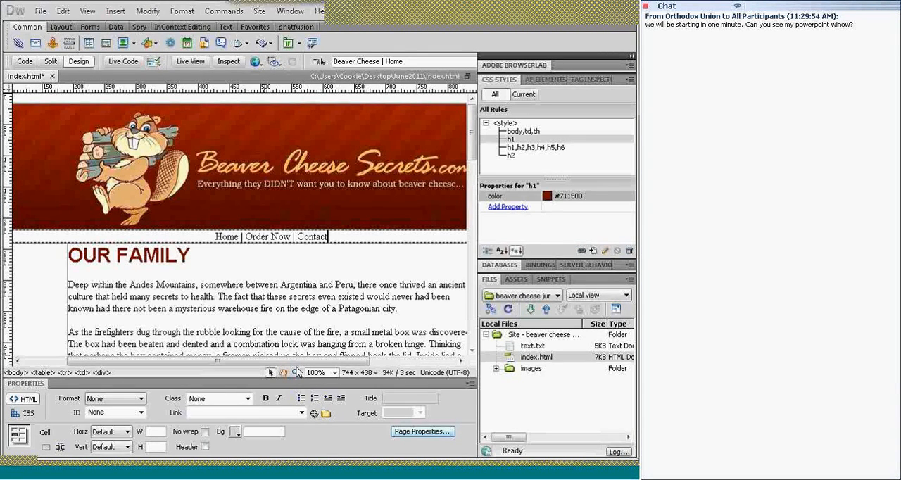
type(" Us")
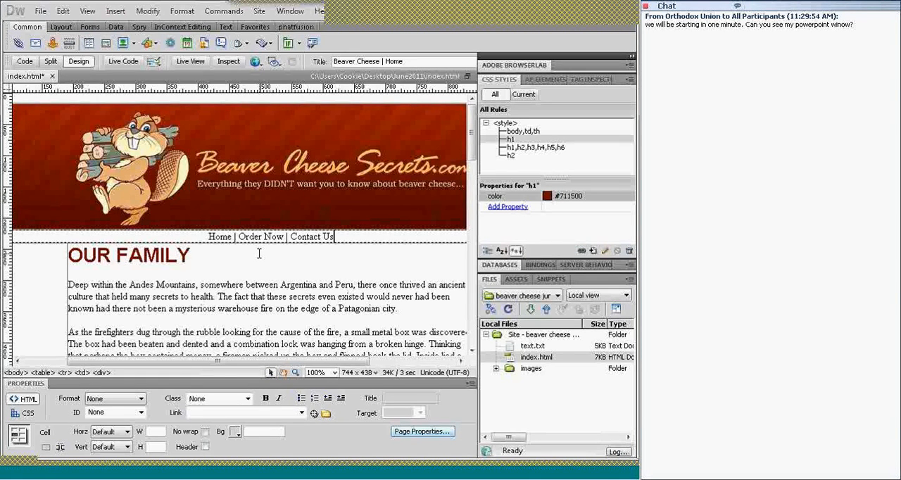
left_click_drag(216, 362, 171, 363)
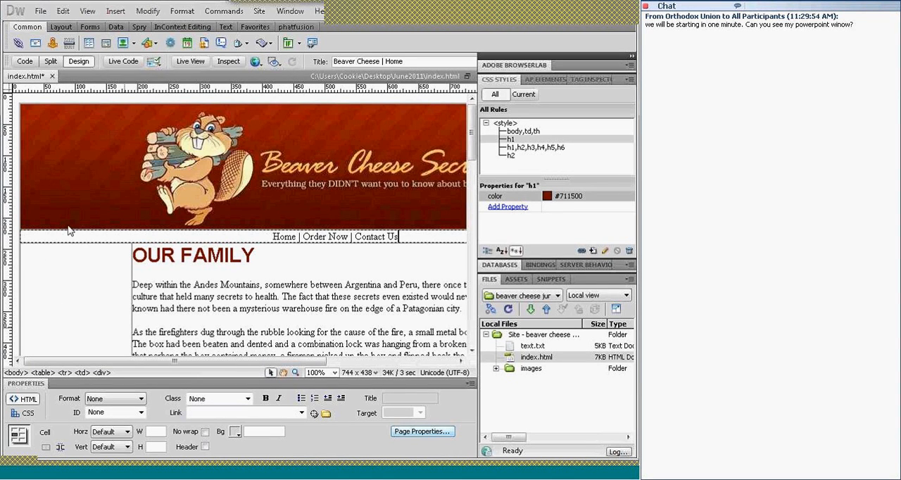
Set images/left_border.jpg as the background of the empty cell beside the OUR FAMILY article
left_click(74, 251)
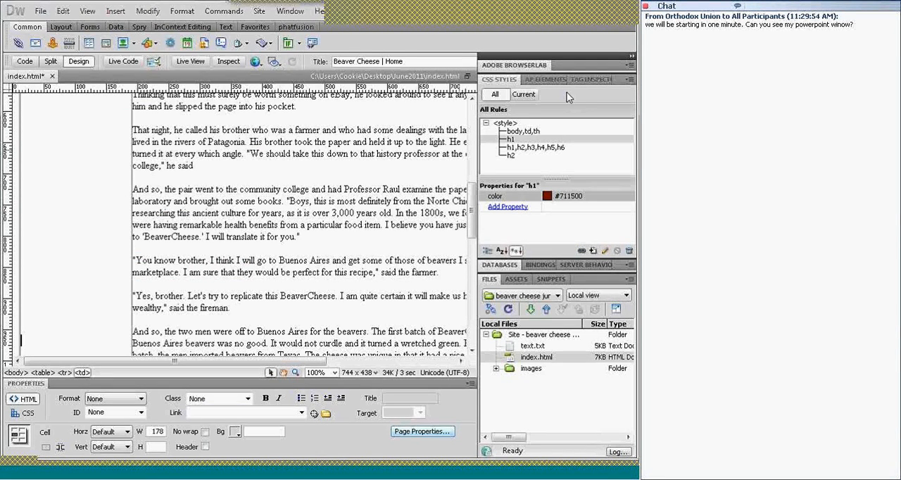
left_click(583, 80)
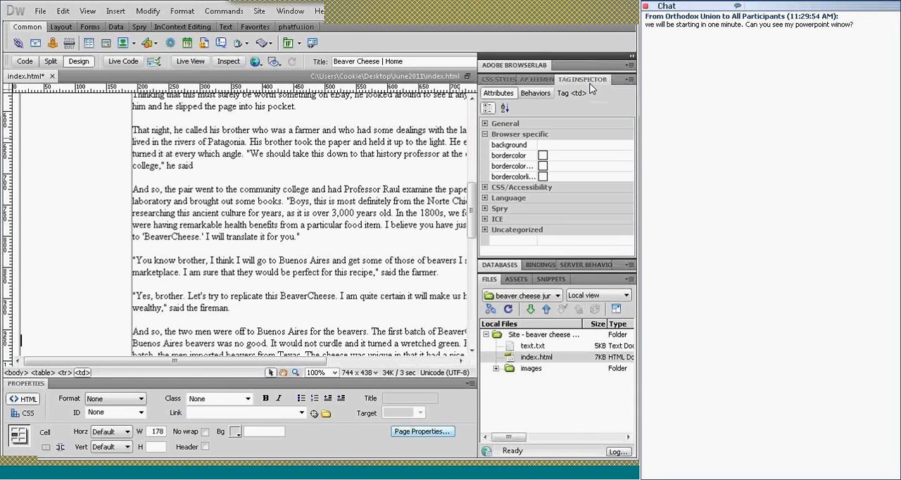
left_click(518, 146)
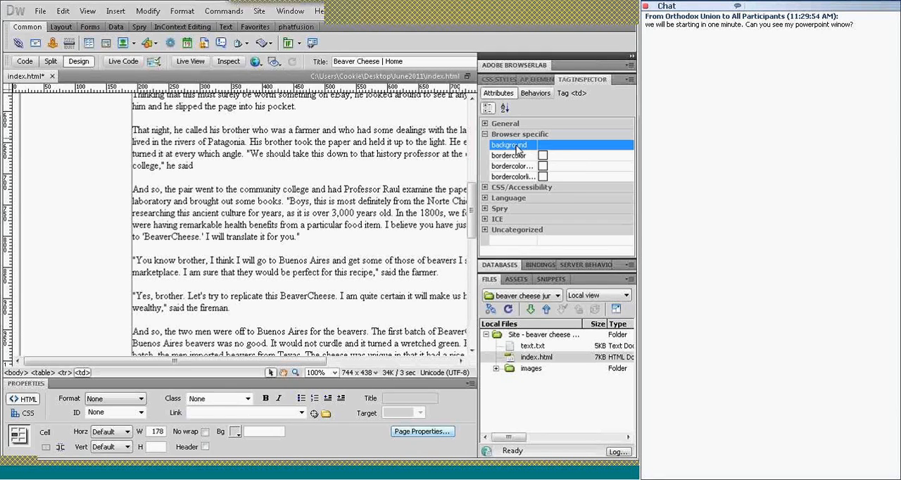
left_click(584, 146)
left_click(631, 145)
left_click(630, 145)
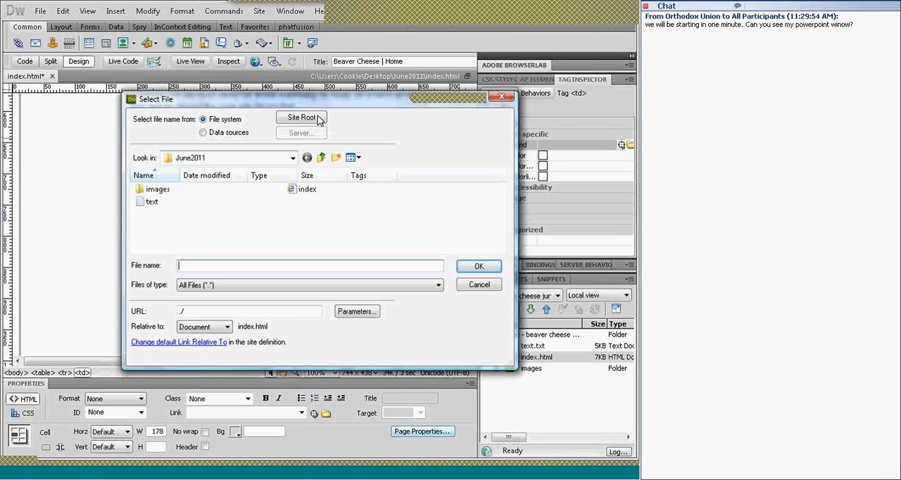
double_click(158, 190)
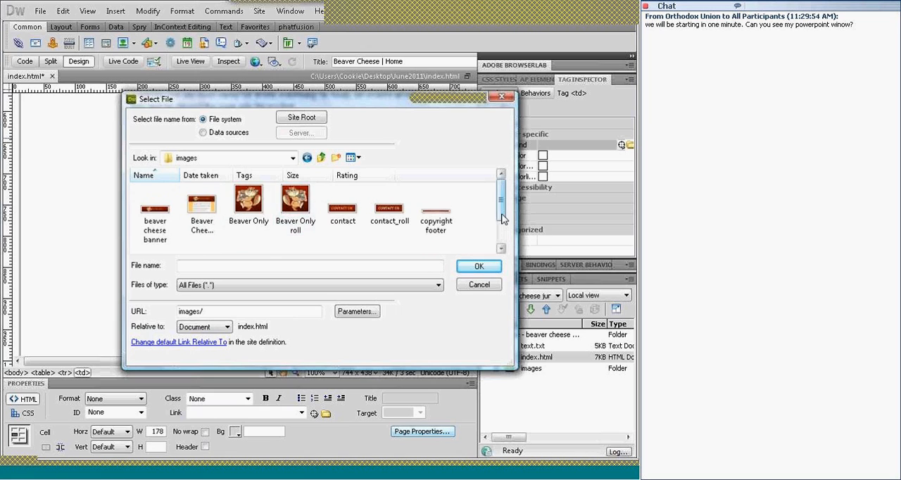
left_click_drag(502, 214, 503, 235)
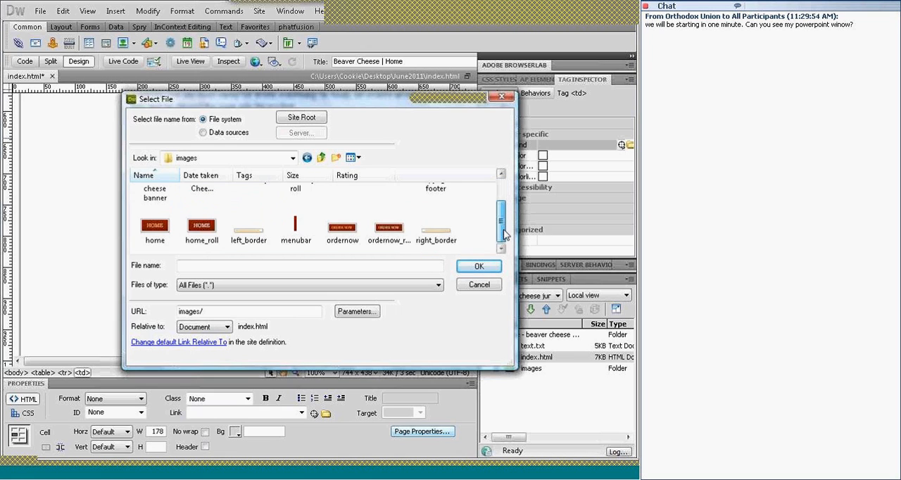
left_click(247, 232)
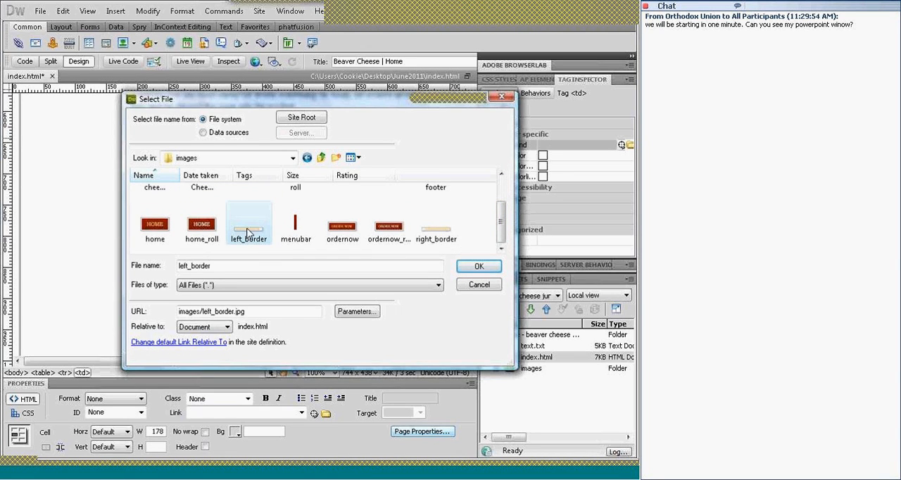
left_click(481, 268)
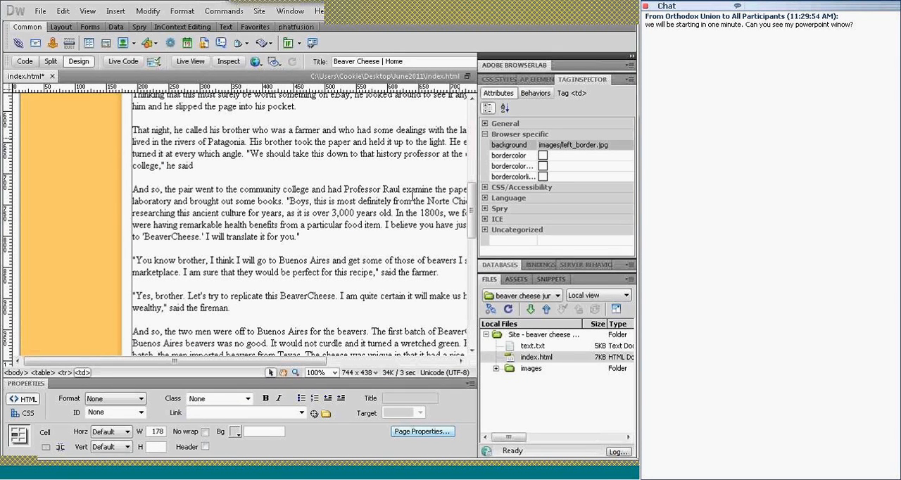
mouse_move(474, 214)
left_mouse_down()
mouse_move(477, 162)
mouse_move(489, 297)
mouse_move(481, 131)
left_mouse_up()
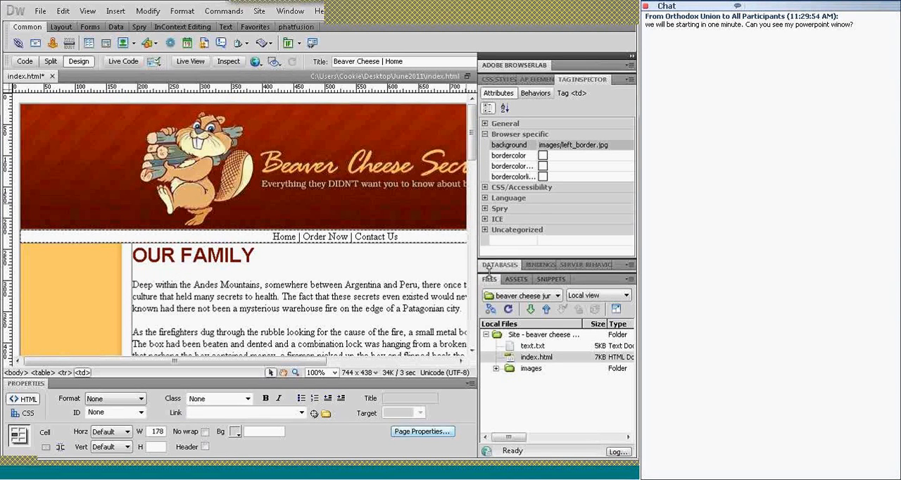
Expand the images folder in the site files and locate left_border.jpg
left_click(495, 369)
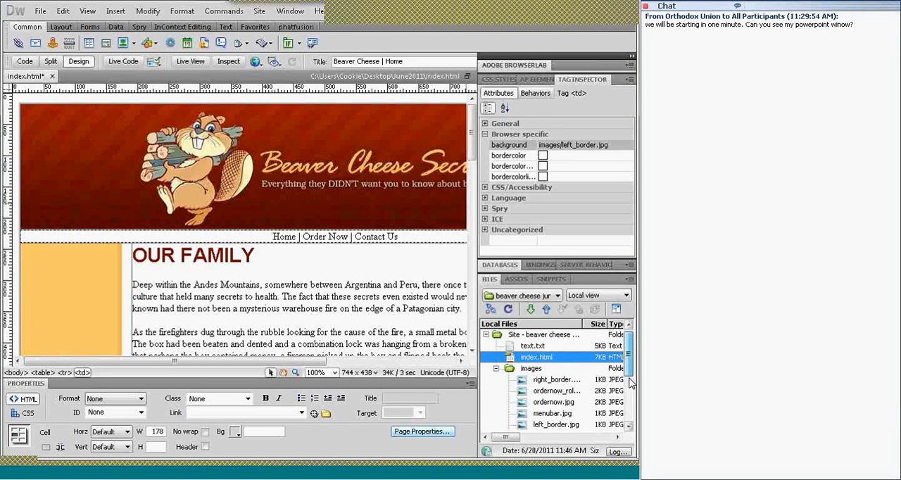
scroll(630, 373, "down", 1)
left_click(556, 403)
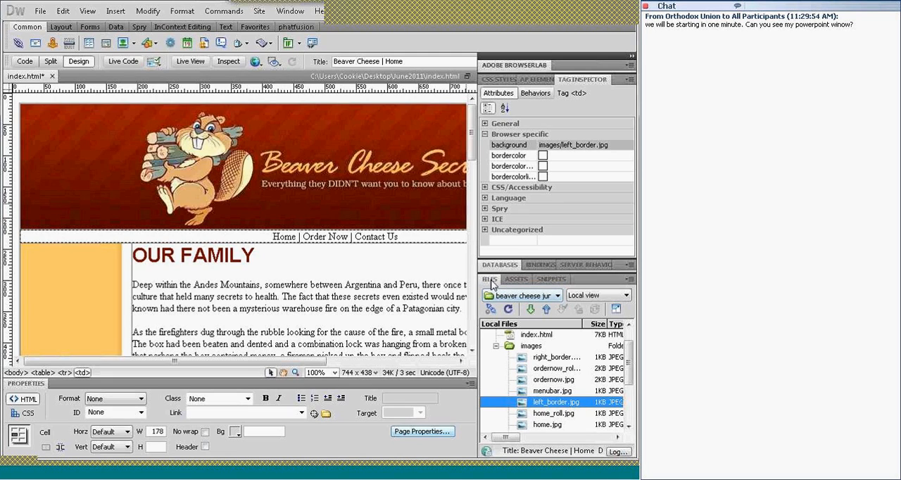
Browse the site's image assets, previewing the banner, beaver and contact images
left_click(514, 280)
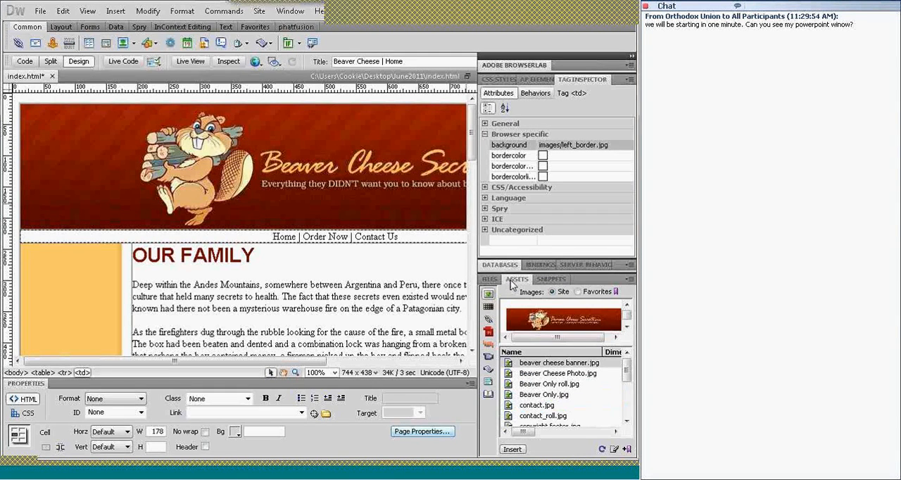
mouse_move(627, 376)
left_mouse_down()
mouse_move(630, 410)
mouse_move(626, 363)
left_mouse_up()
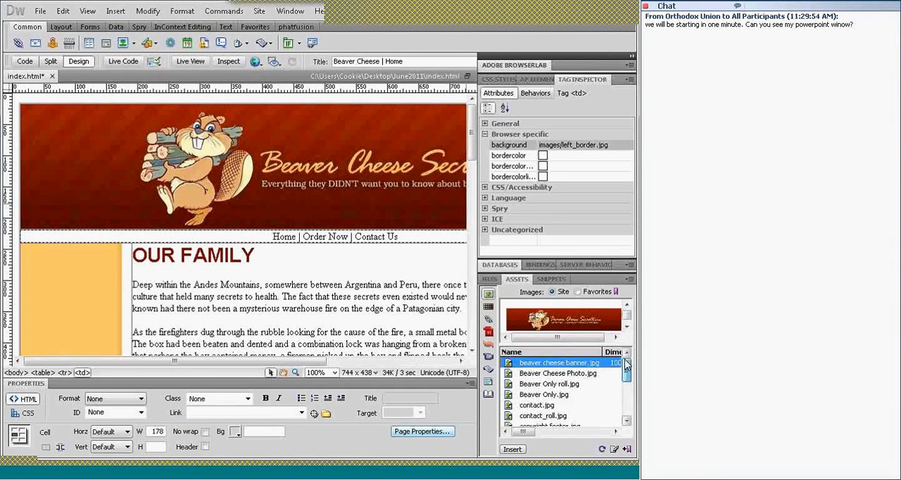
left_click(571, 375)
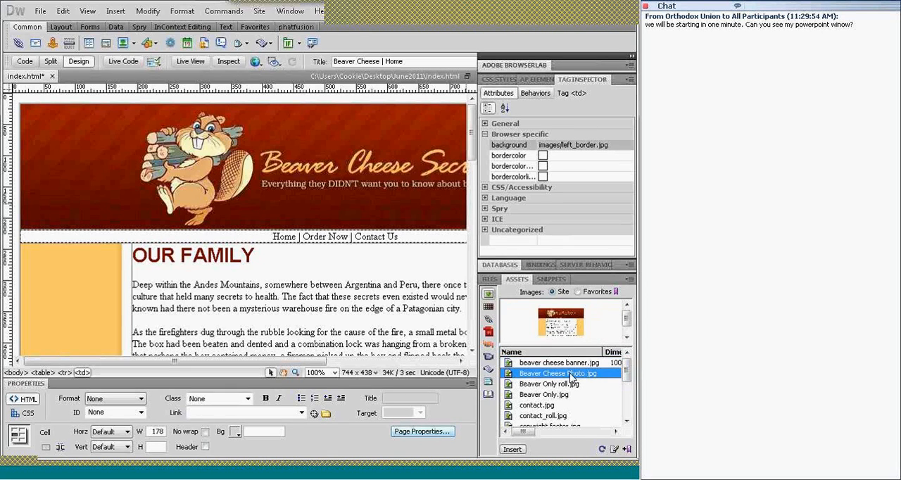
left_click(545, 384)
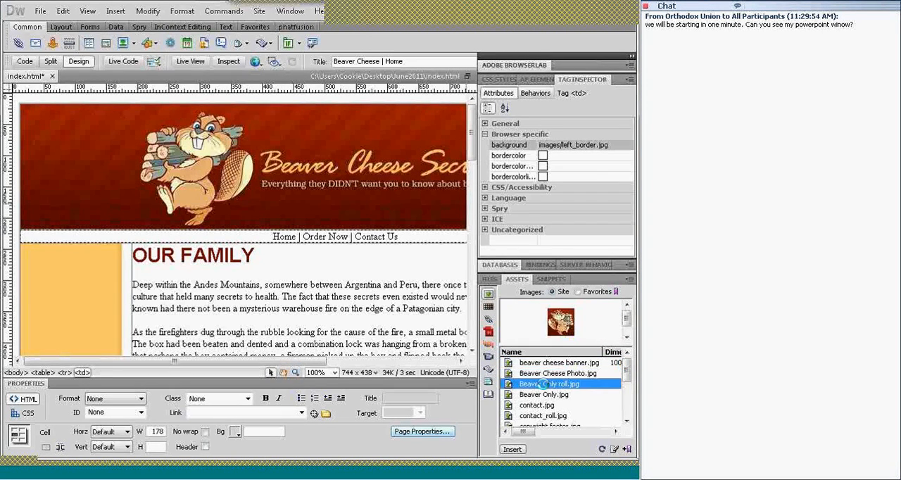
left_click(543, 395)
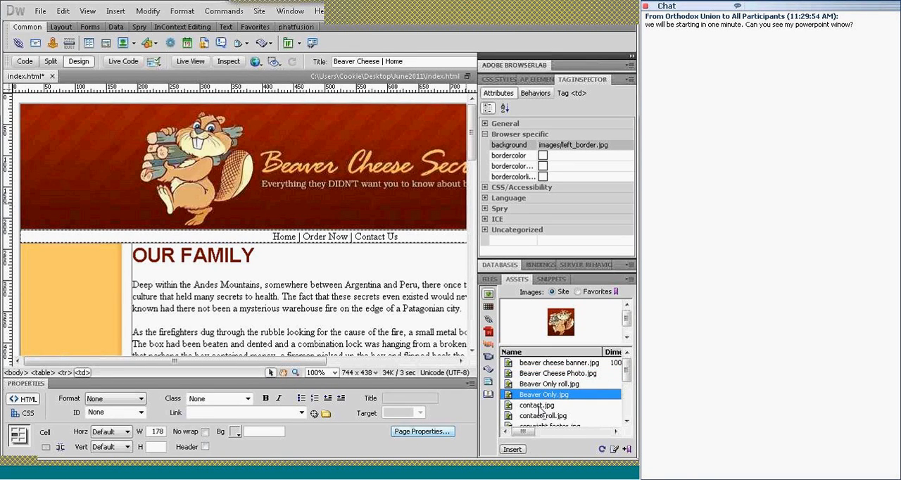
left_click(540, 406)
left_click(539, 416)
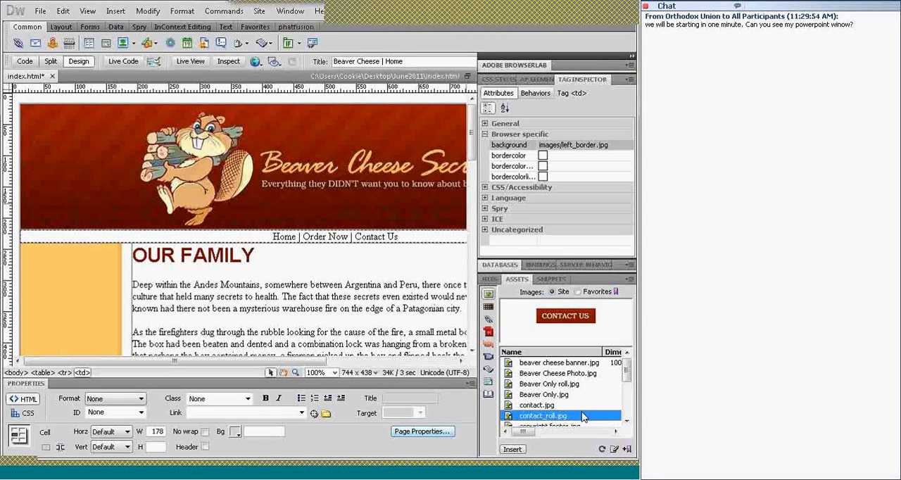
left_click(626, 421)
left_click(627, 421)
left_click(627, 420)
left_click(626, 420)
left_click(627, 421)
left_click(626, 421)
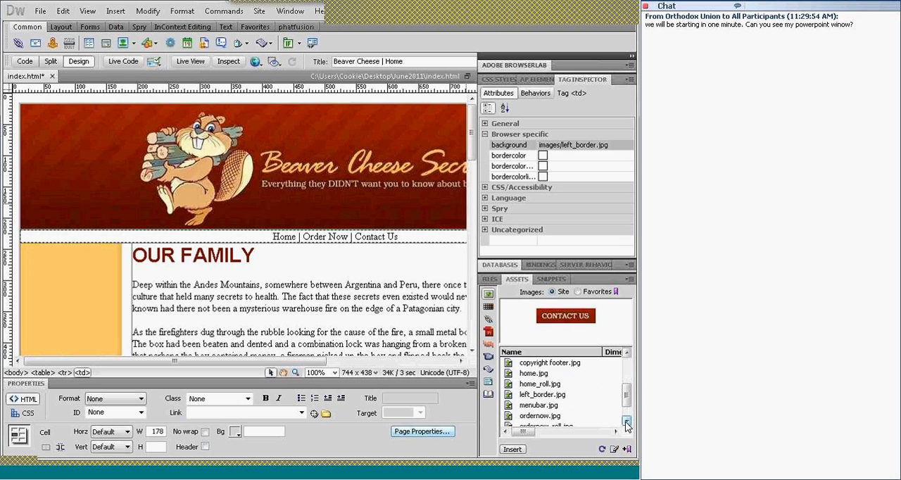
Try placing the left_border.jpg asset as an inline image in the cell beside the article
left_click(537, 398)
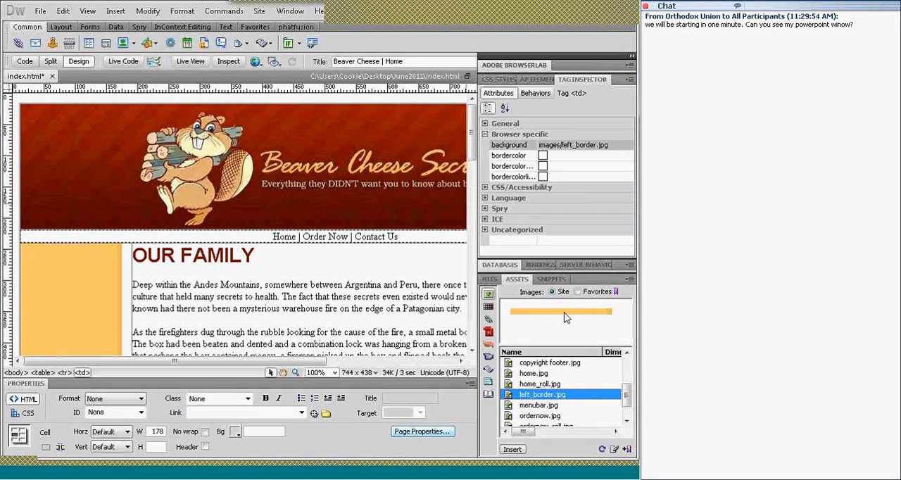
left_click_drag(566, 317, 169, 277)
left_click(440, 207)
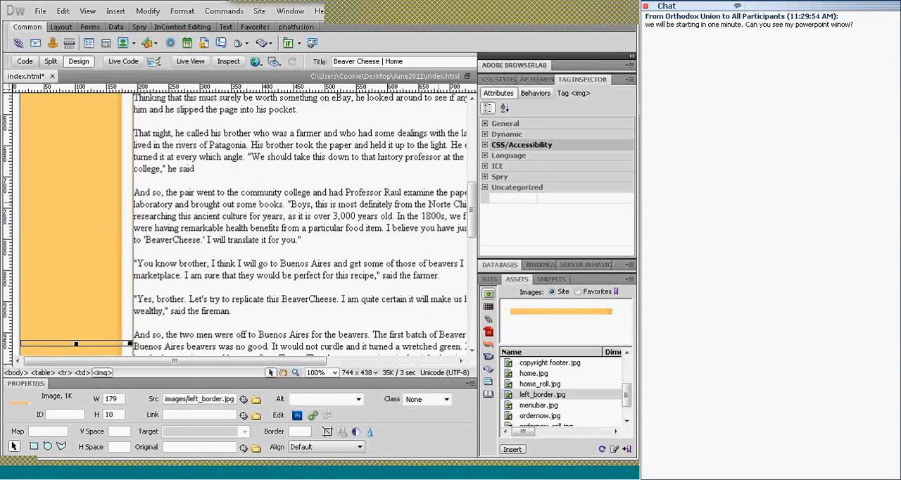
left_click(184, 333)
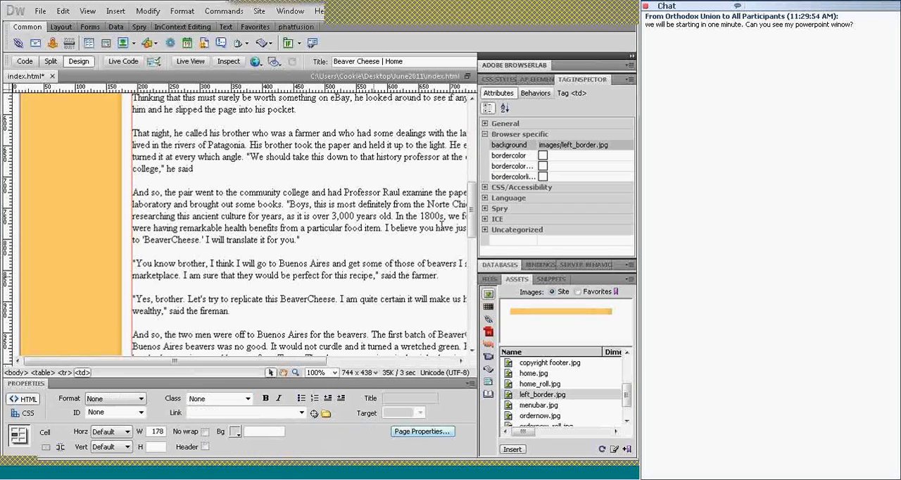
Insert left_border.jpg from the images folder as an inline image right after the OUR FAMILY heading text
scroll(458, 227, "up", 10)
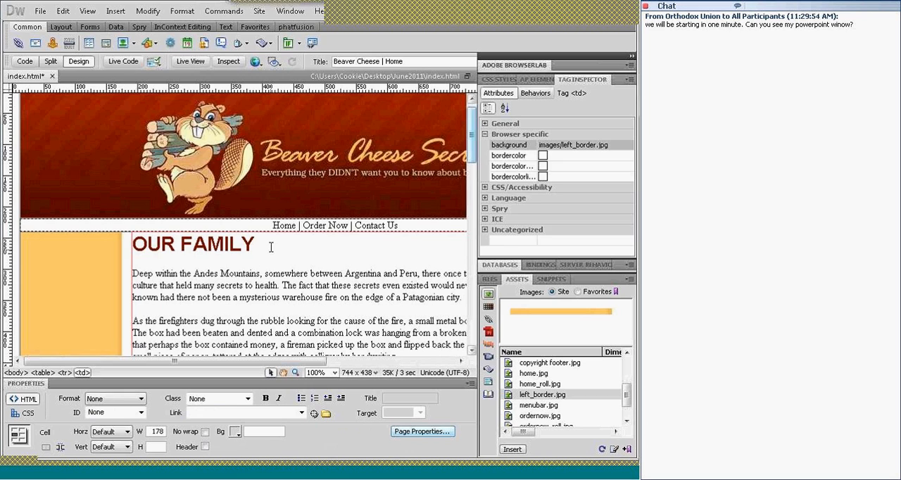
left_click(301, 246)
left_click(115, 11)
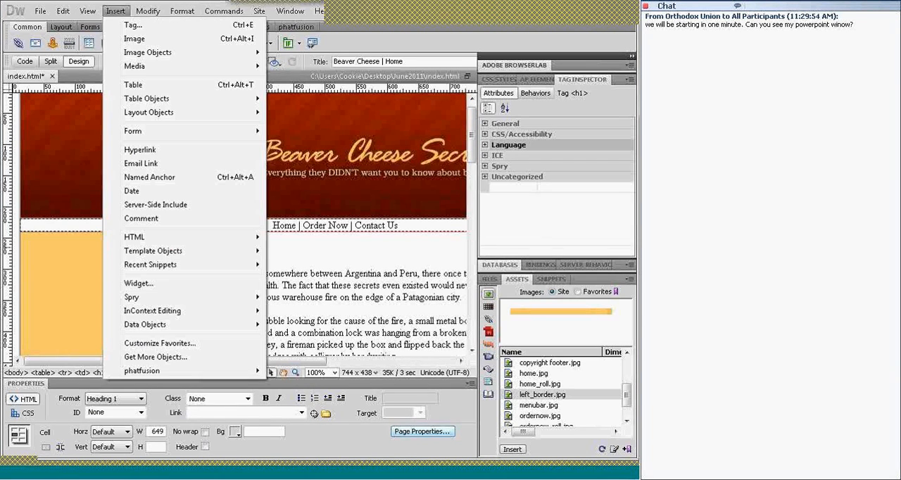
left_click(133, 40)
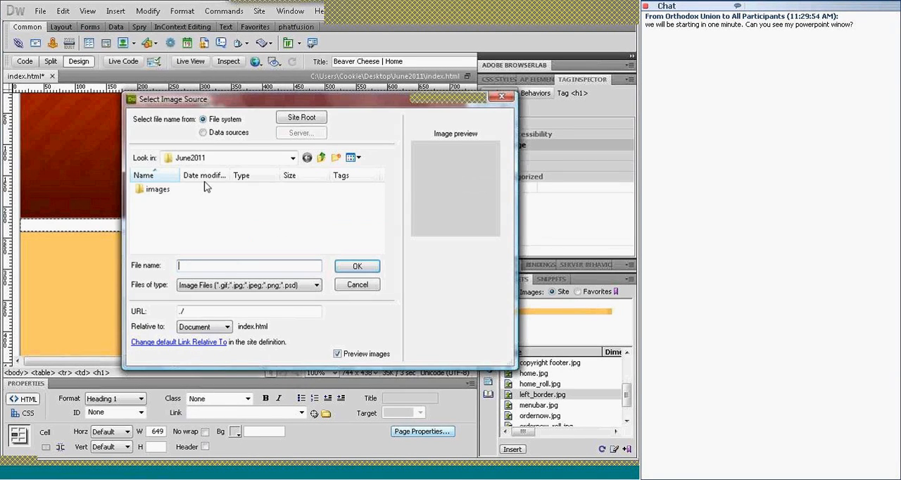
double_click(156, 189)
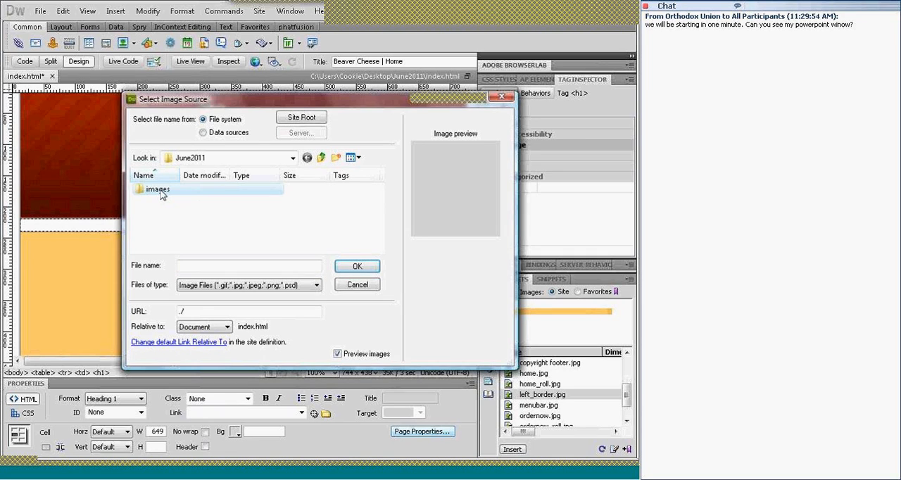
scroll(374, 214, "down", 3)
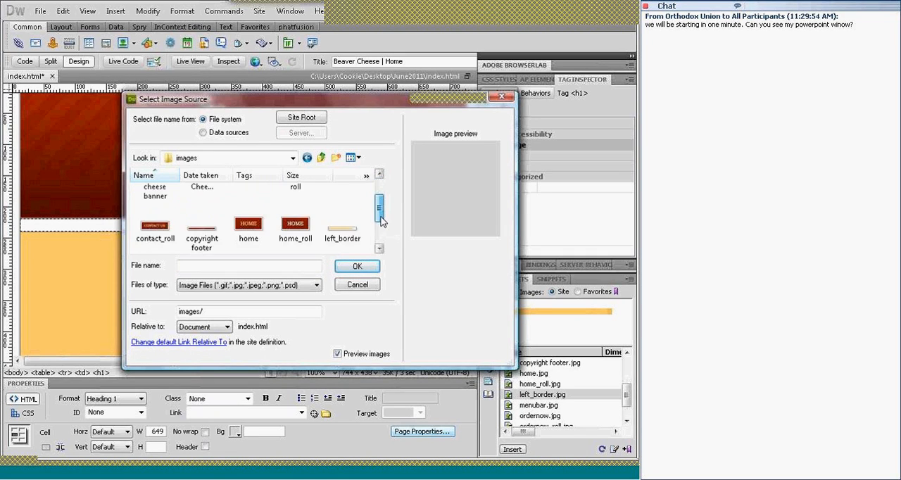
left_click(352, 204)
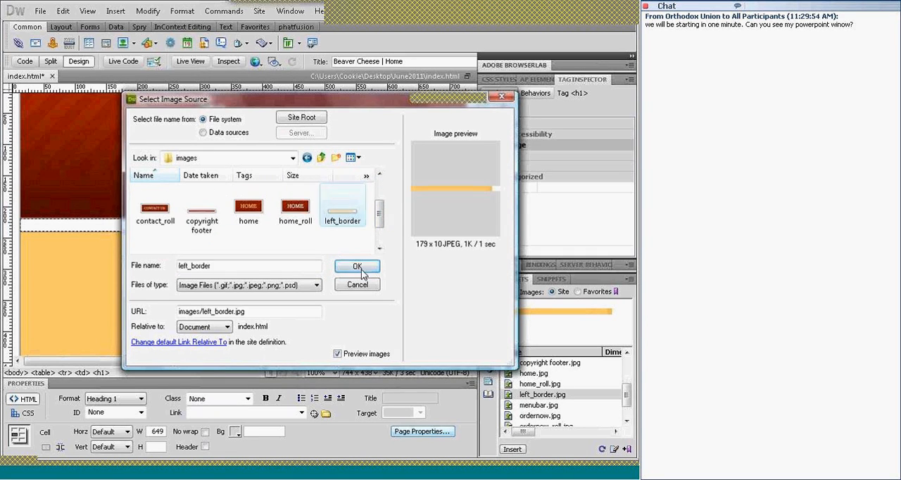
left_click(358, 267)
left_click(436, 203)
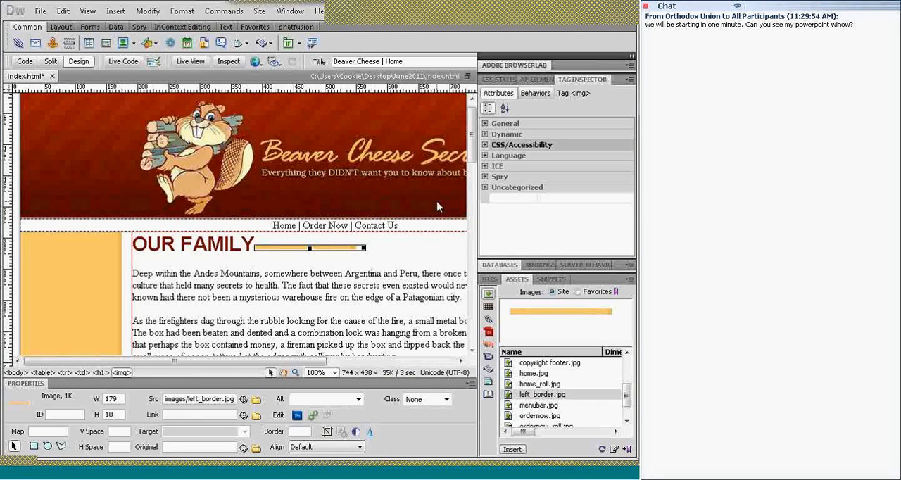
left_click(325, 264)
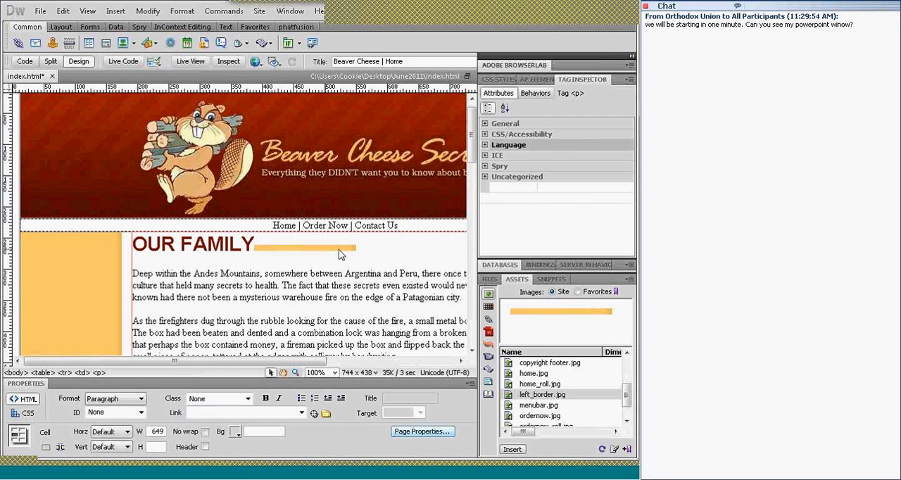
left_click(339, 253)
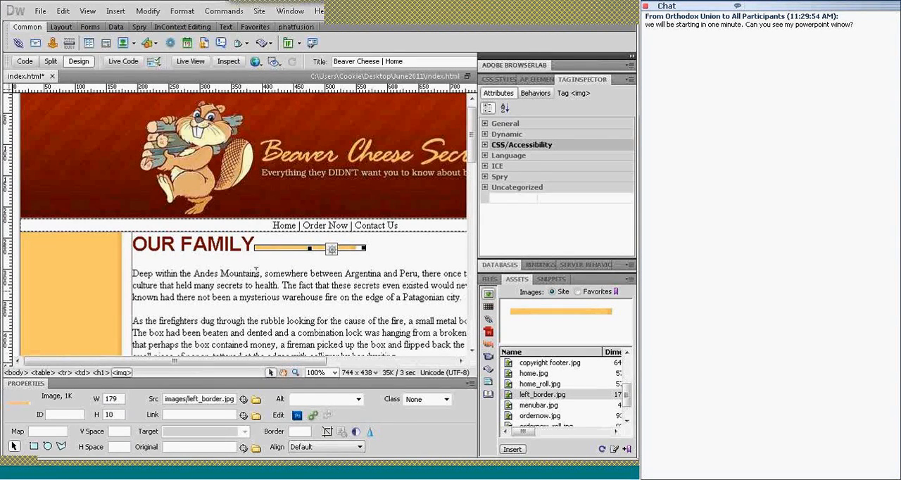
Test entering dummy text over the border background in the cell beside the article, and delete it
left_click(63, 267)
type("dfs")
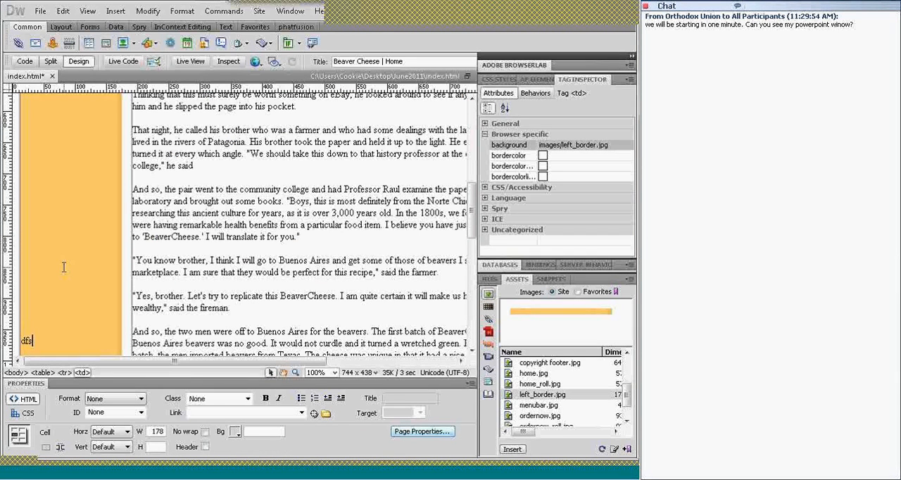
type("dfsfsdfsd")
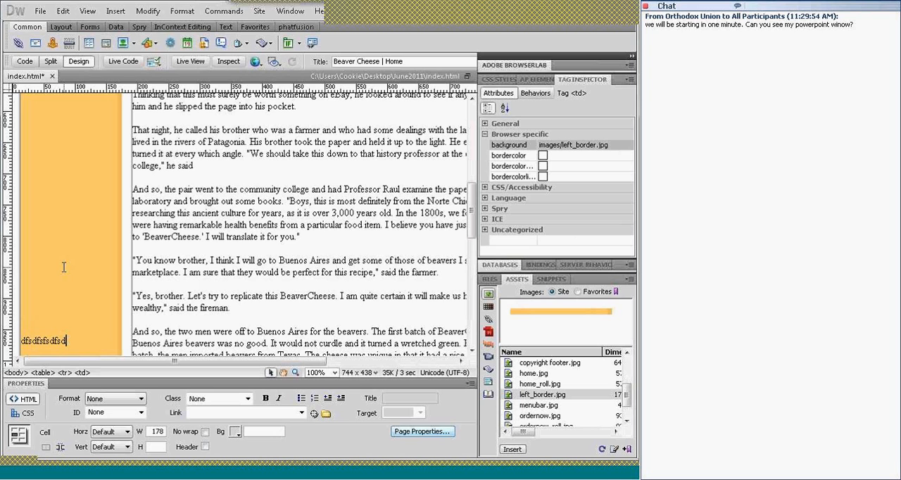
key("BackSpace")
key("BackSpace")
key("BackSpace")
key("BackSpace")
key("BackSpace")
key("BackSpace")
key("BackSpace")
key("BackSpace")
key("BackSpace")
key("BackSpace")
key("BackSpace")
key("BackSpace")
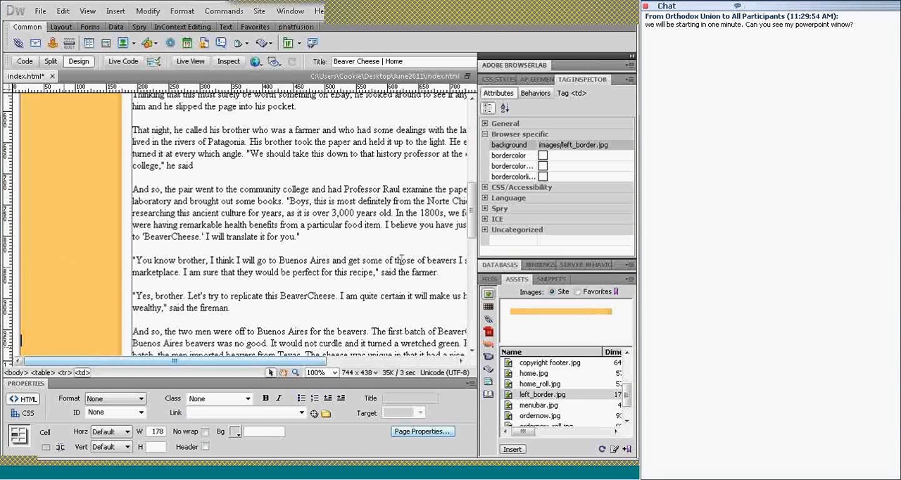
Test typing text over the inline border image beside the OUR FAMILY heading, and undo the change
left_click_drag(476, 215, 474, 106)
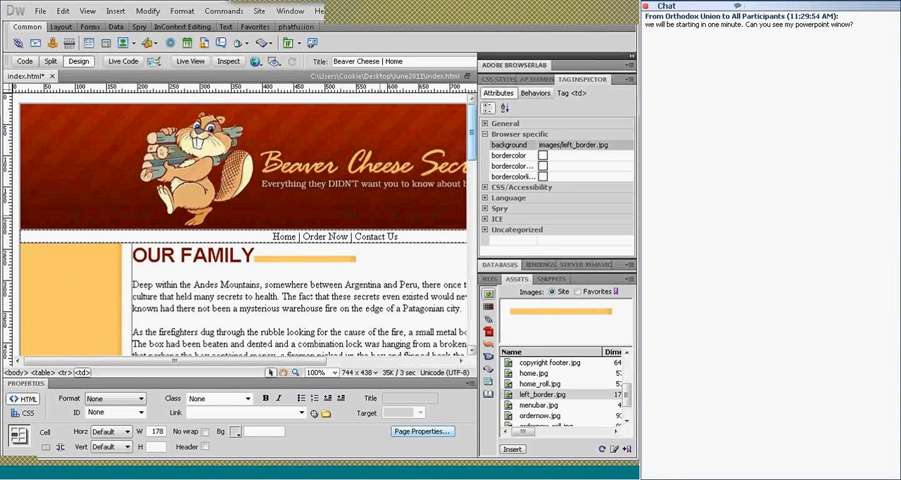
left_click(298, 259)
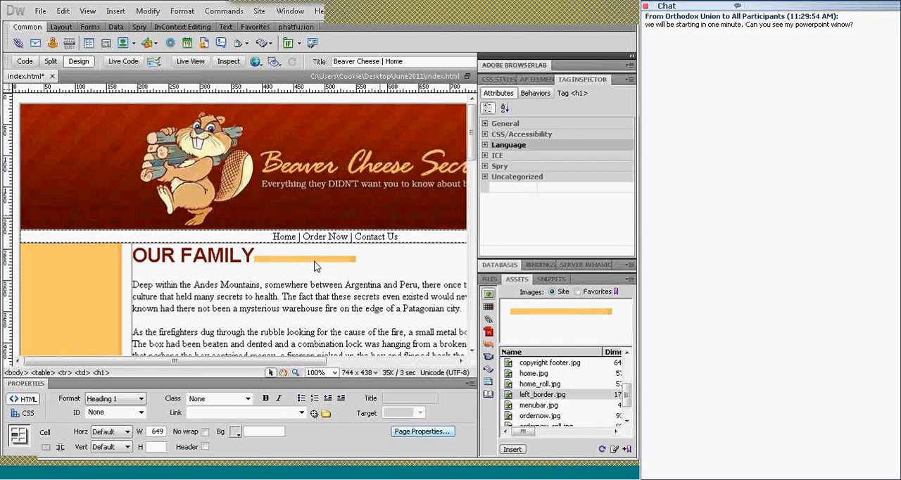
left_click(316, 267)
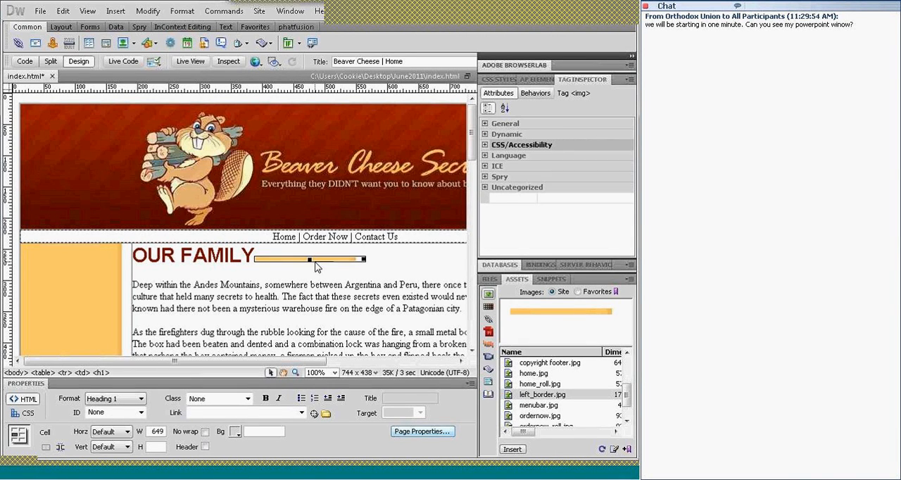
type("d")
key("BackSpace")
type("d")
key("ctrl+z")
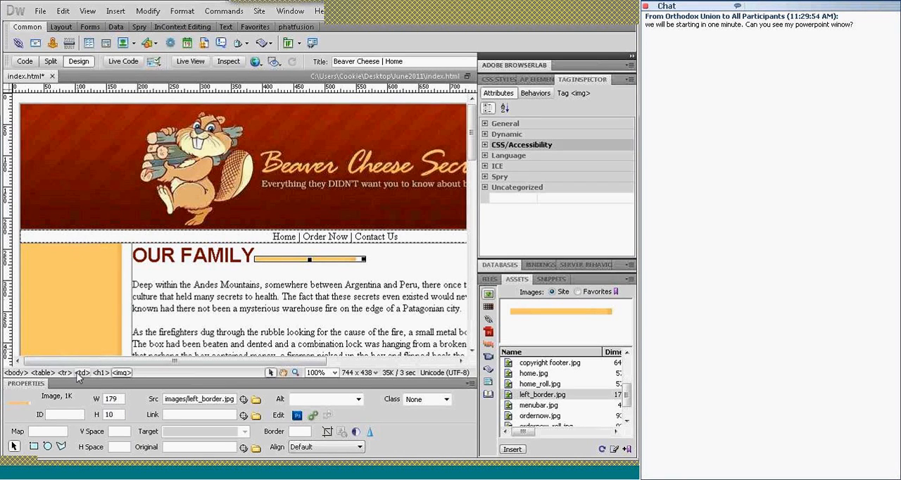
Set images/right_border.jpg as the background of the empty table cell to the right of the article
left_click_drag(109, 362, 238, 362)
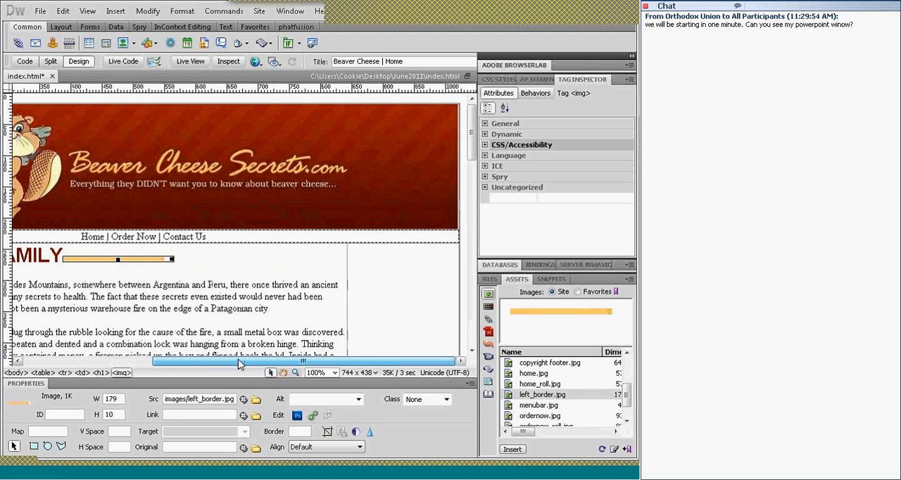
left_click(384, 274)
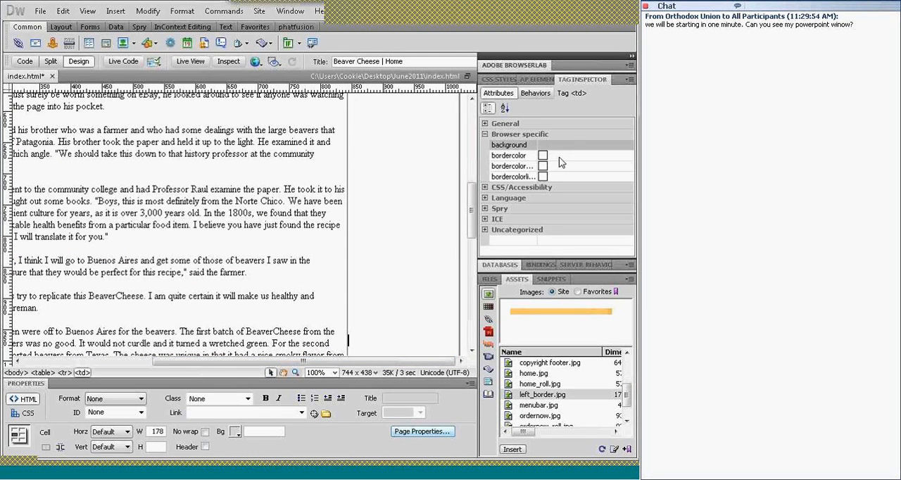
left_click(593, 144)
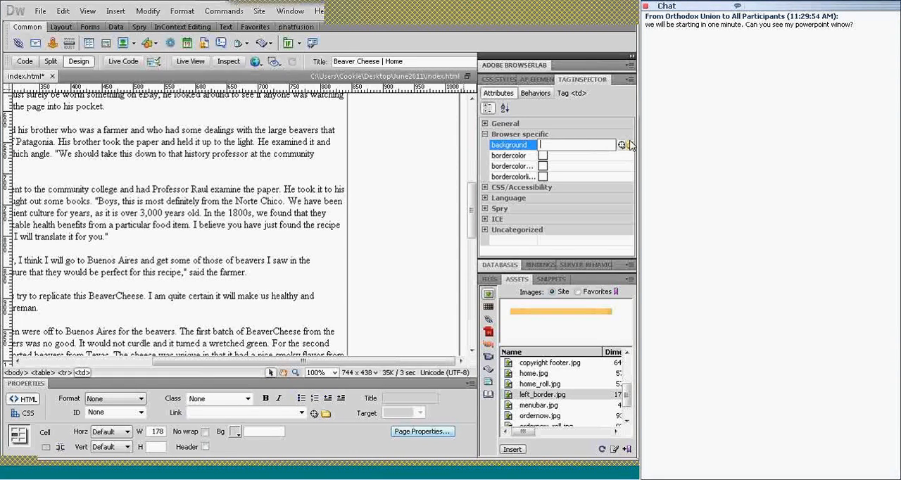
left_click(630, 145)
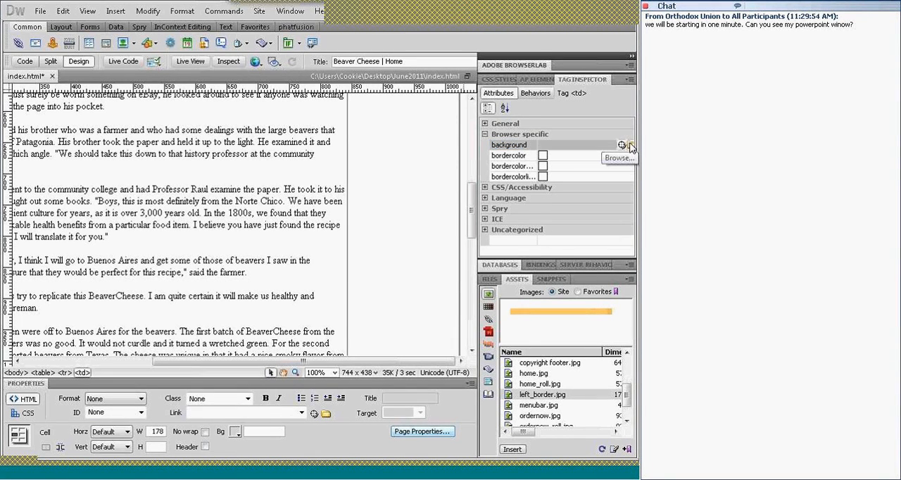
left_click(630, 145)
left_click_drag(505, 199, 505, 220)
left_click(440, 226)
left_click(477, 266)
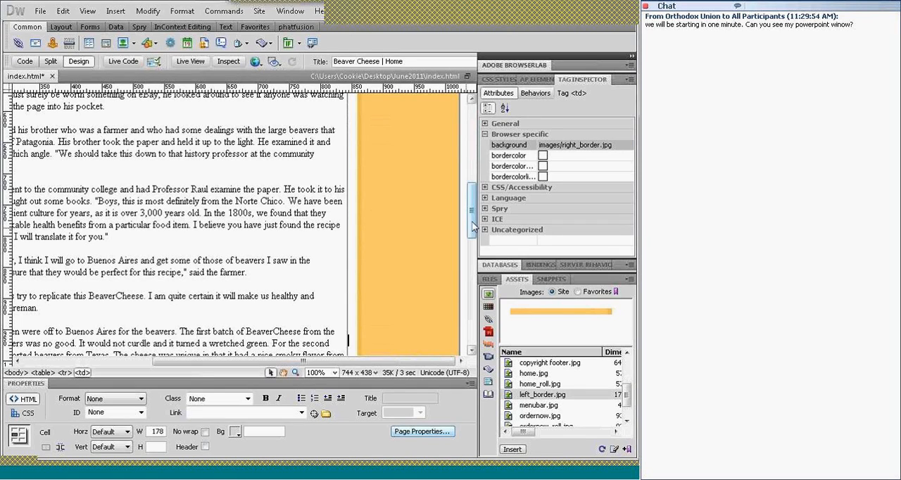
Create a new blank HTML page with no layout and the XHTML 1.0 Transitional doctype
left_click(421, 431)
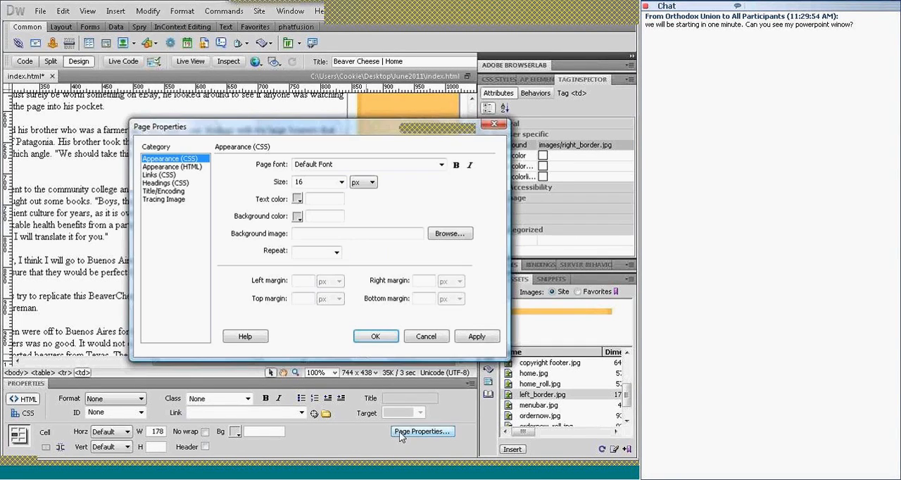
left_click(376, 336)
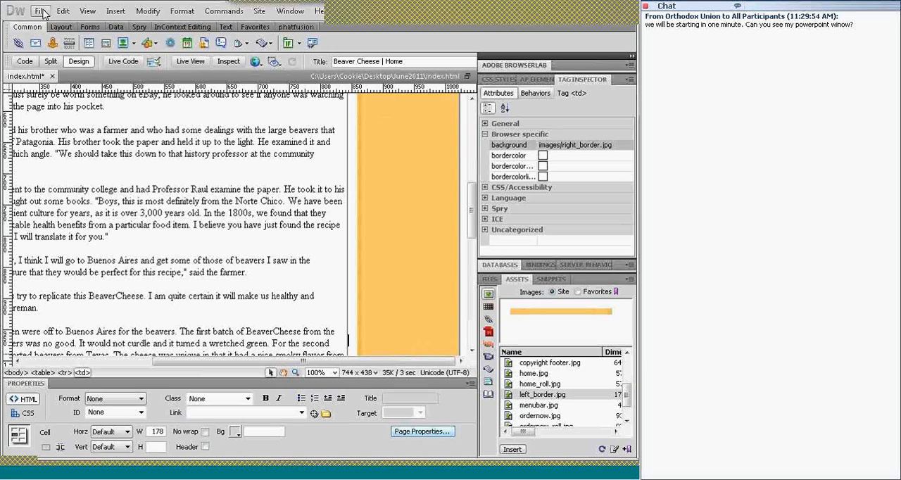
left_click(41, 12)
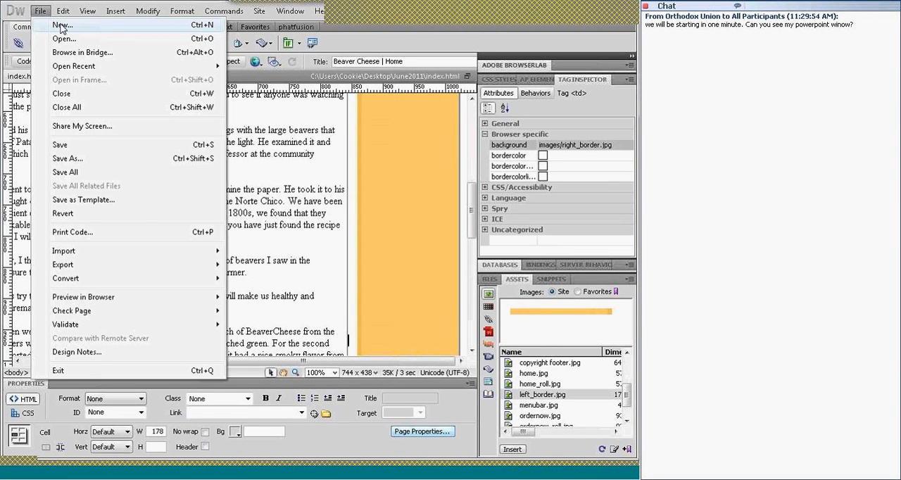
left_click(61, 27)
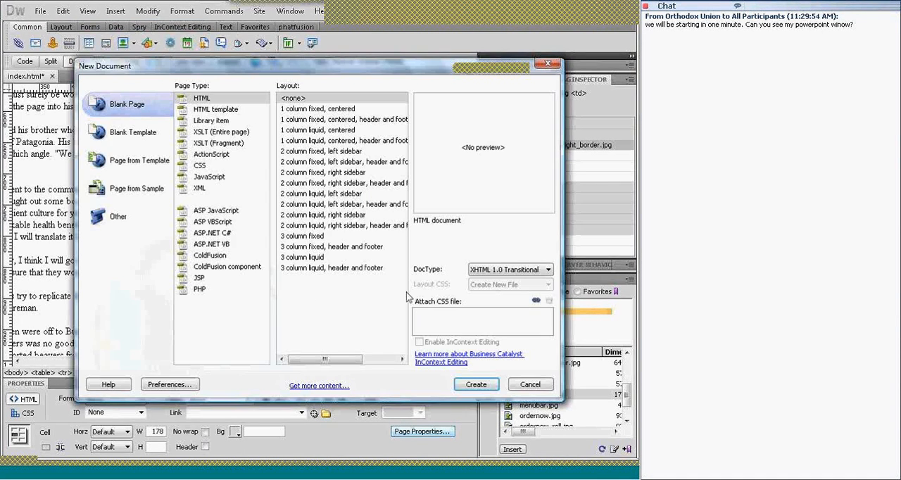
left_click(471, 387)
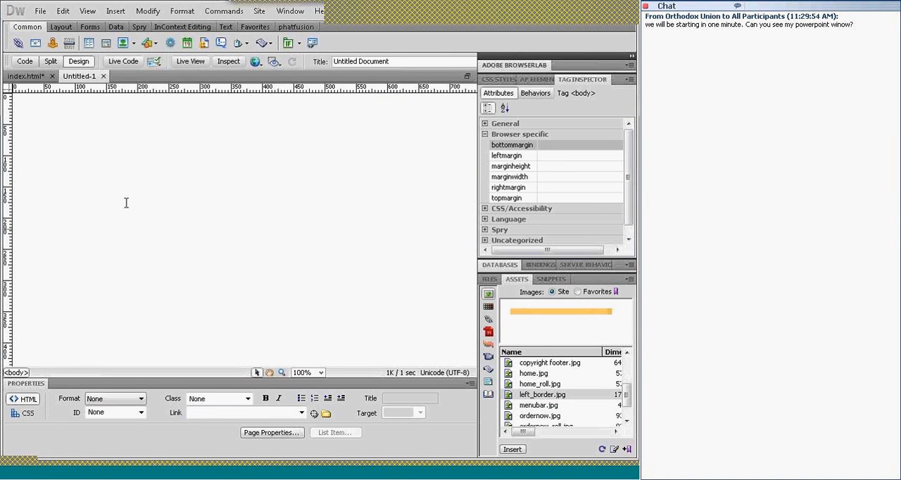
Apply left_border.jpg from the images folder as the blank page's CSS background image
left_click(271, 433)
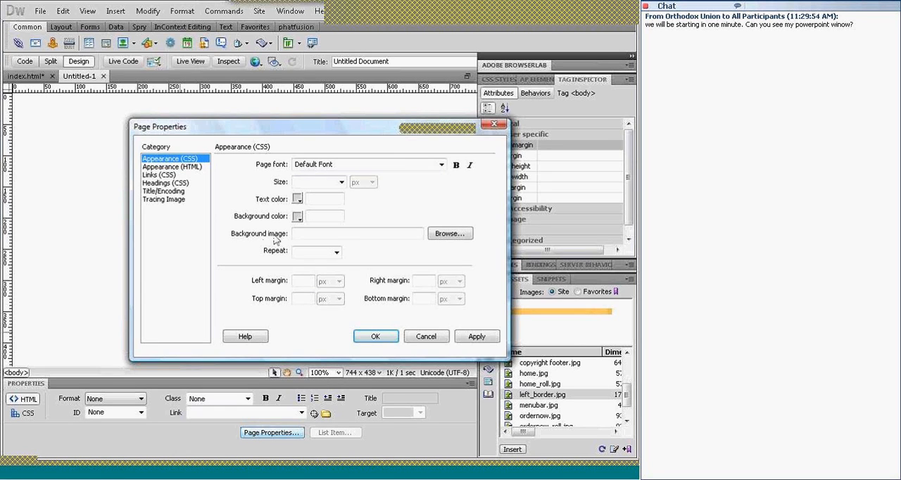
left_click(449, 233)
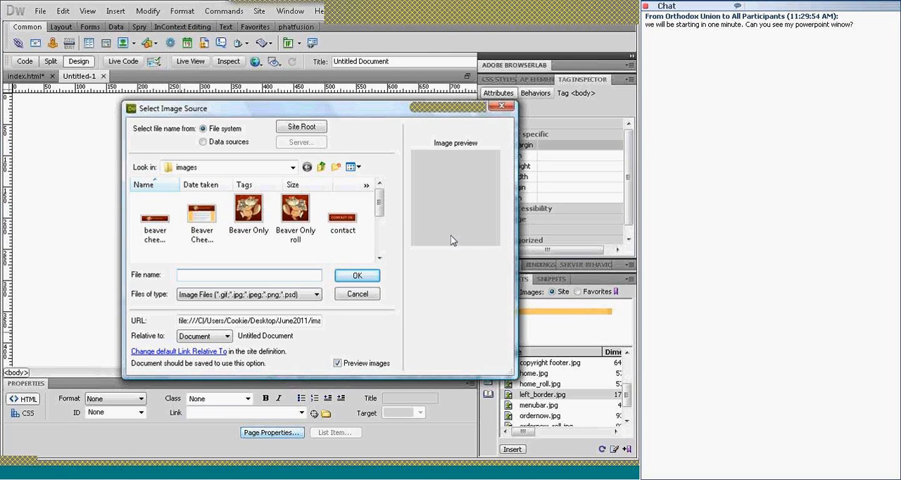
type("le")
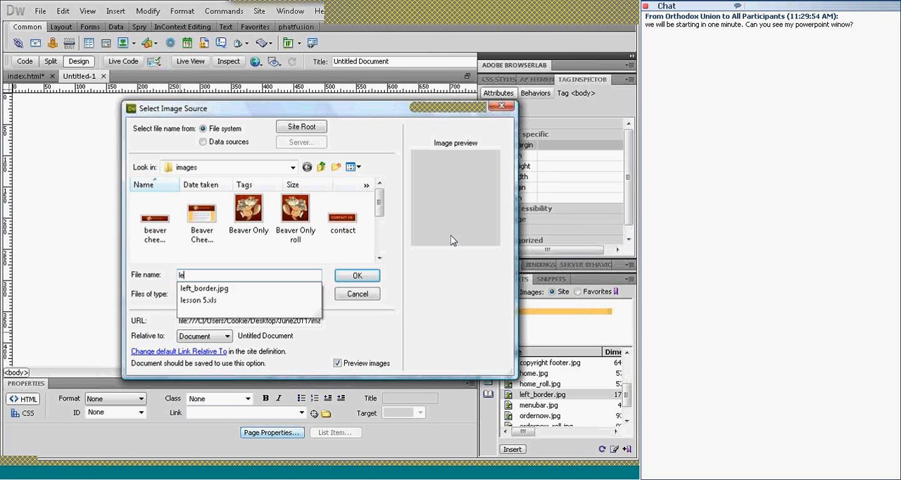
left_click(243, 290)
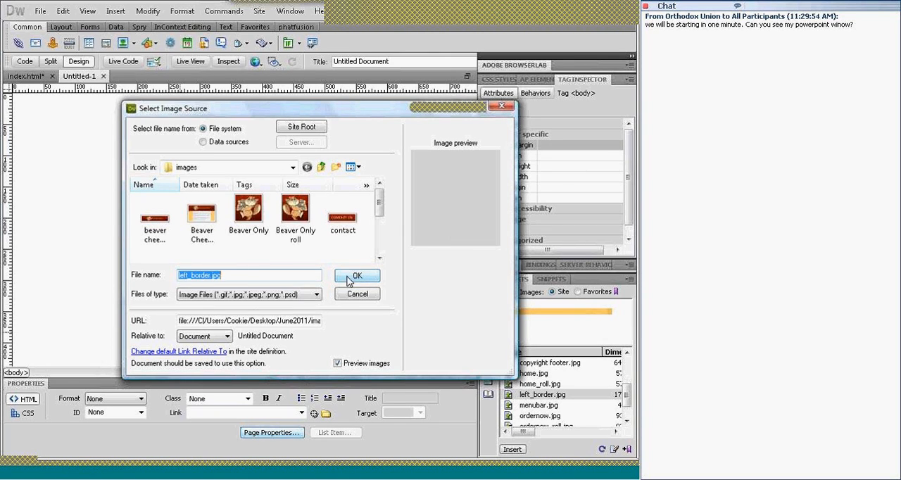
left_click(349, 279)
left_click(477, 339)
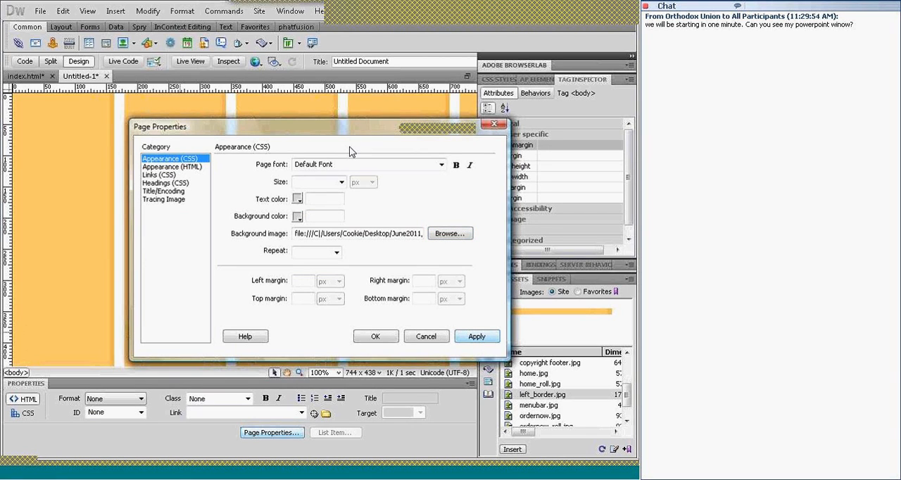
Try the page background image's repeat-x and repeat-y settings, applying each to compare the tiling
left_click_drag(340, 129, 332, 208)
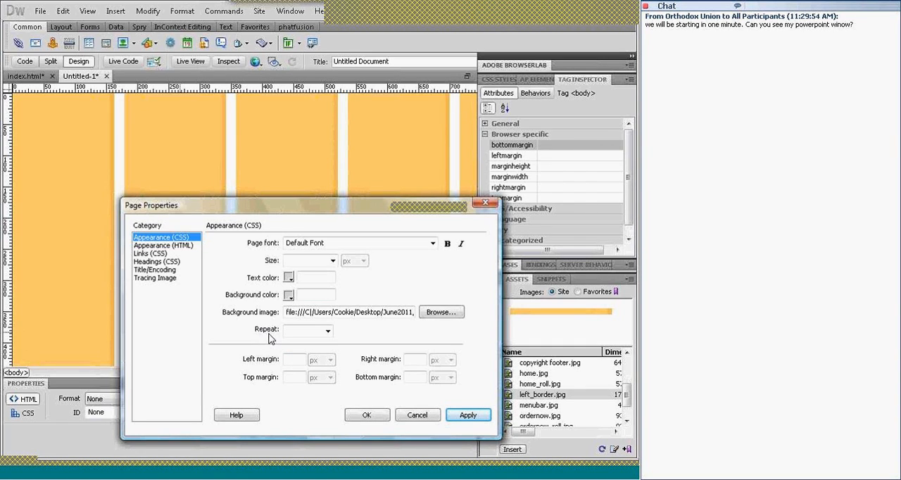
left_click(329, 332)
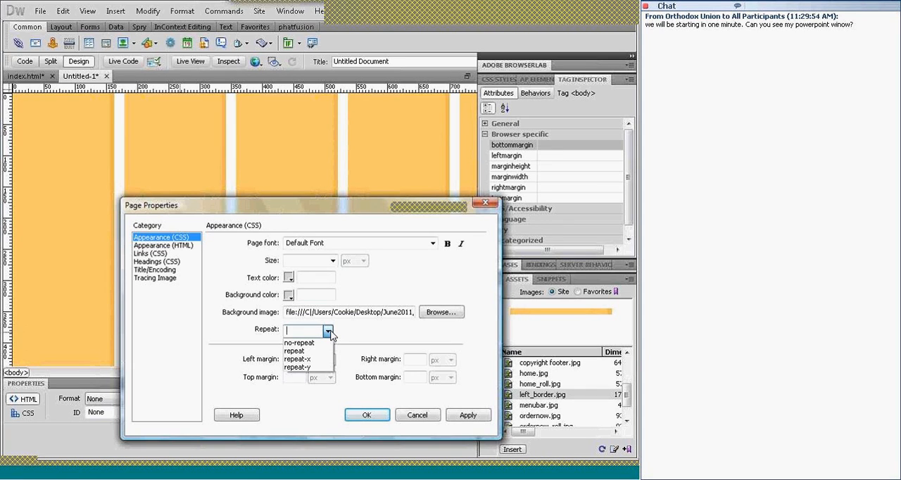
left_click(296, 359)
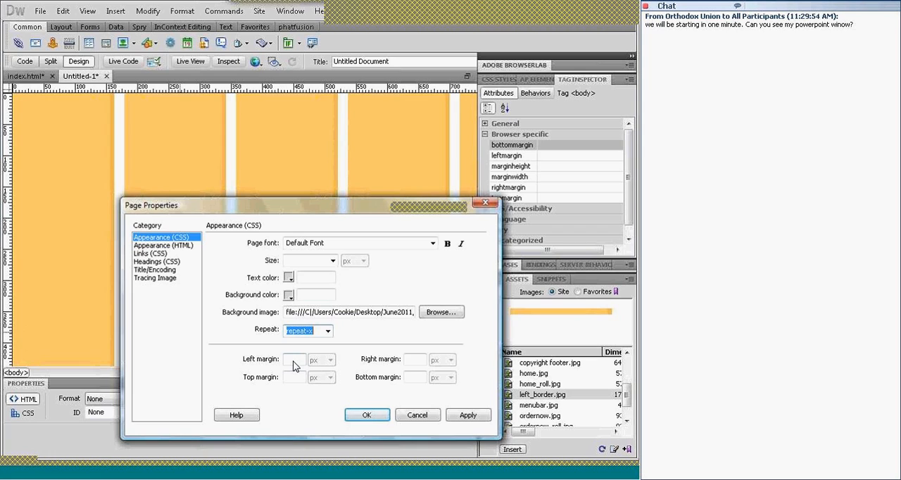
left_click(468, 416)
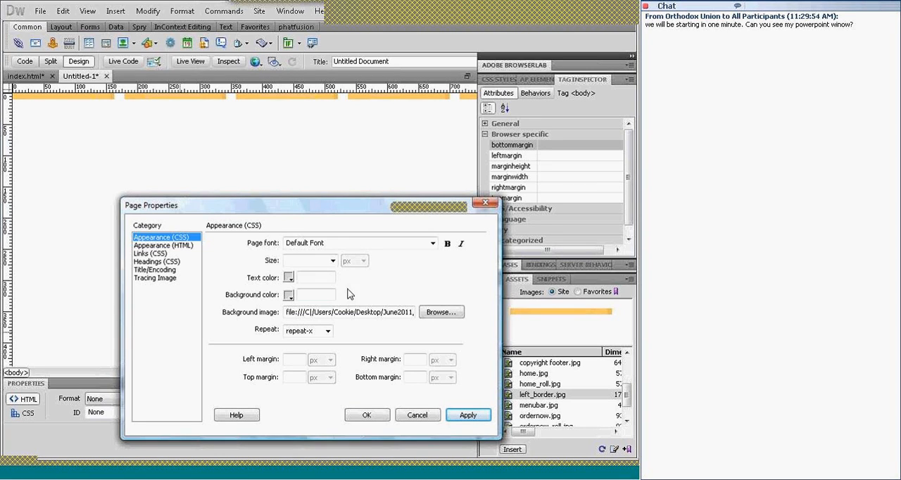
left_click(330, 332)
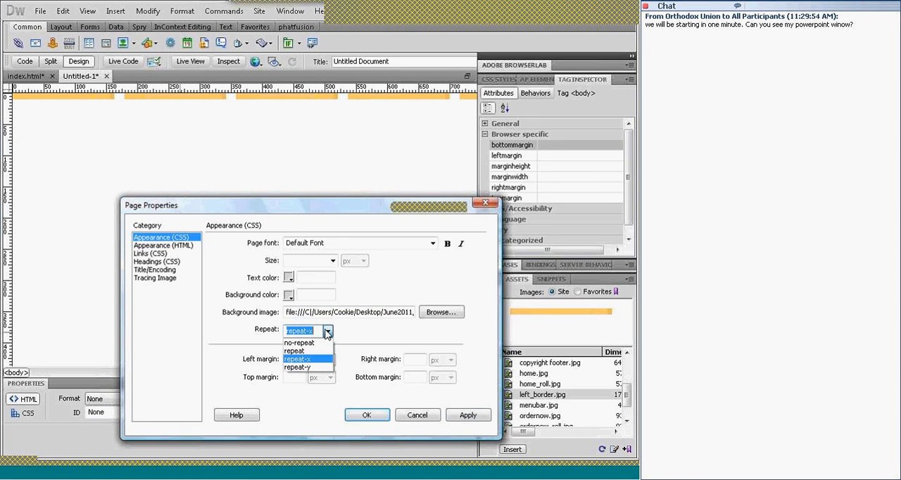
left_click(306, 373)
left_click(469, 416)
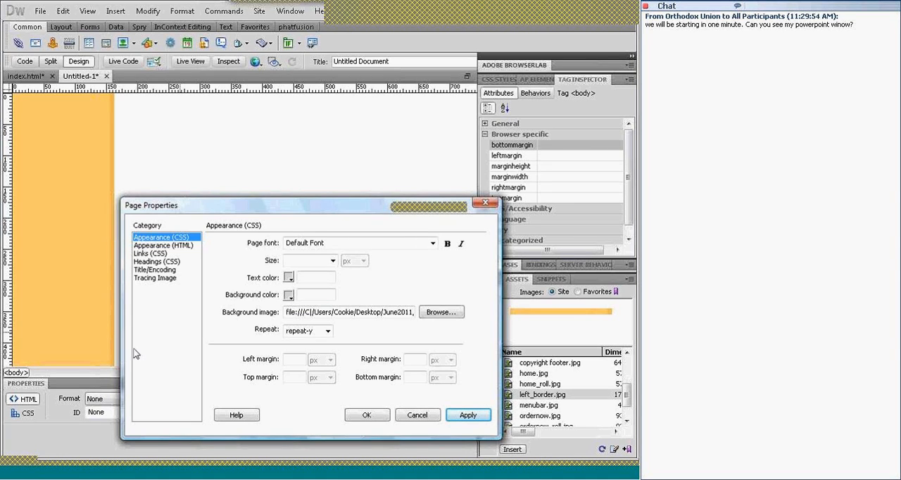
Apply the repeat setting to the page background image, and close the untitled page without saving it
left_click(328, 332)
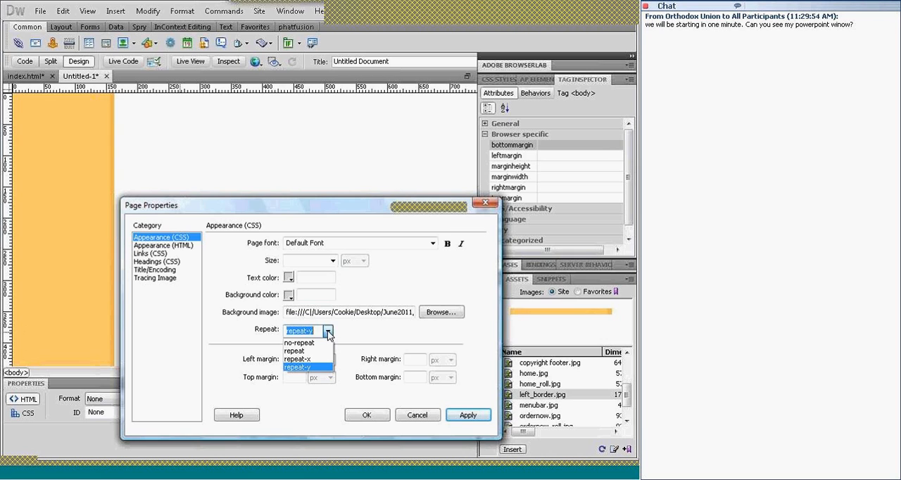
left_click(295, 350)
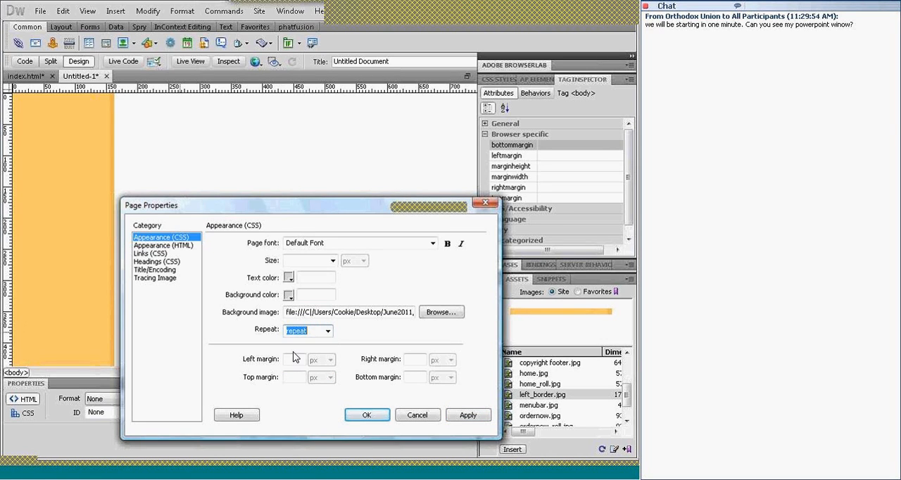
left_click(474, 417)
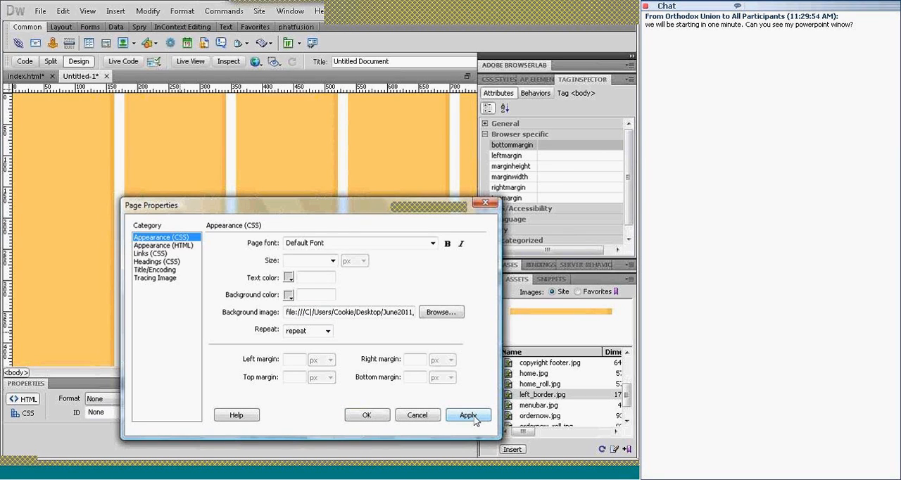
left_click(415, 419)
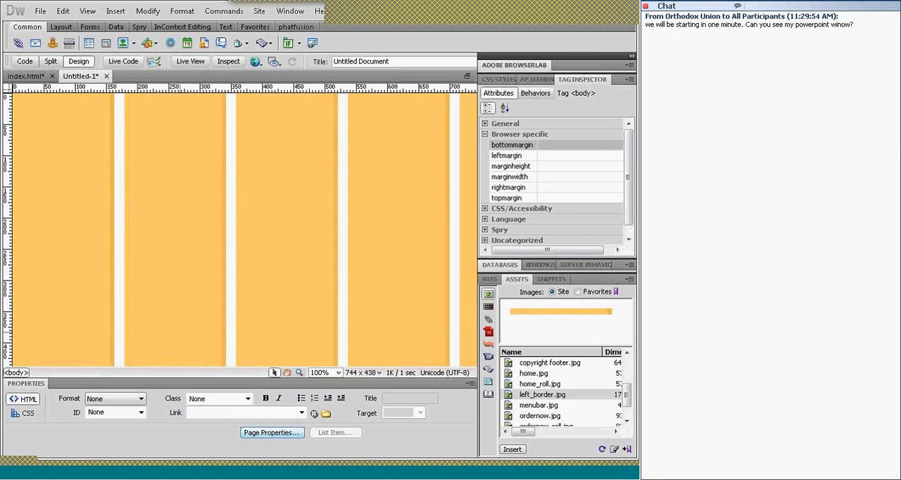
left_click(107, 77)
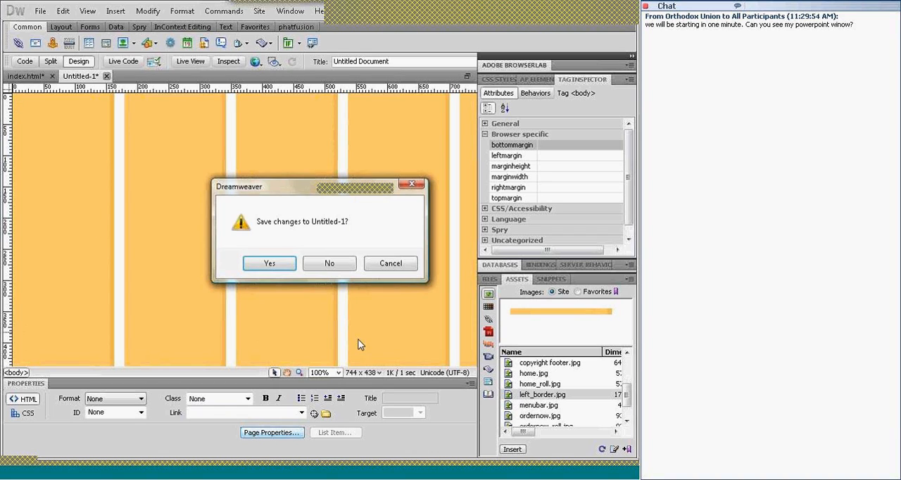
left_click(327, 264)
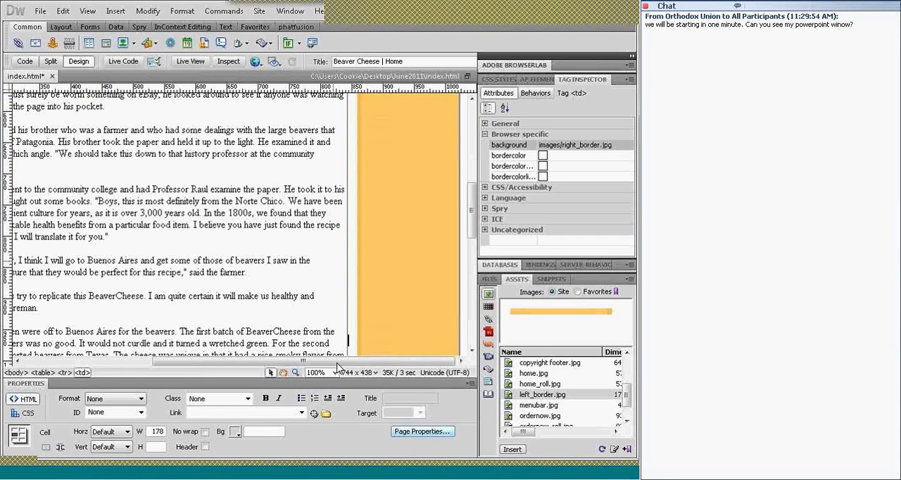
Test widening the left border column beyond its background image's width, and drag the column back to its original width
left_click_drag(337, 363, 225, 363)
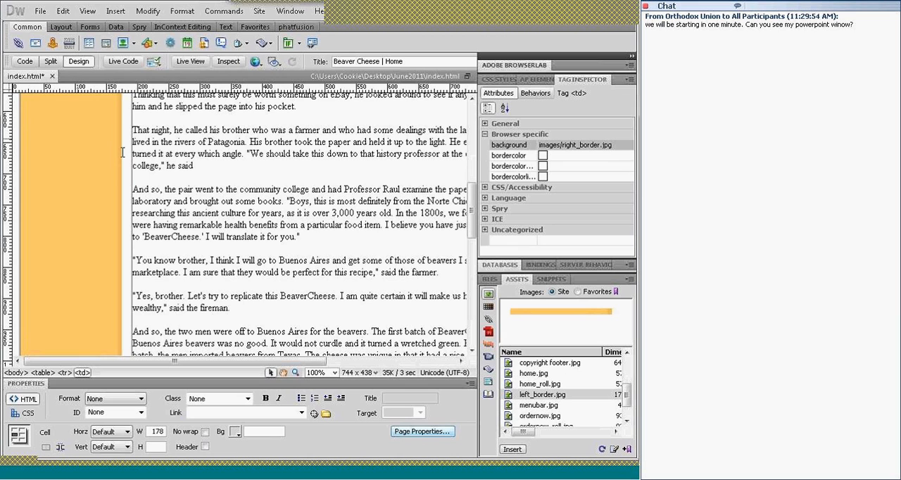
left_click(111, 175)
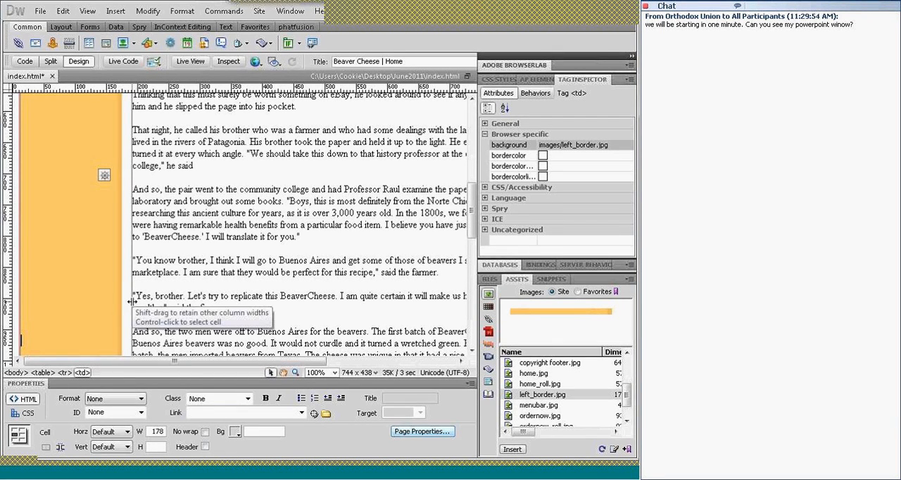
left_click_drag(132, 301, 200, 289)
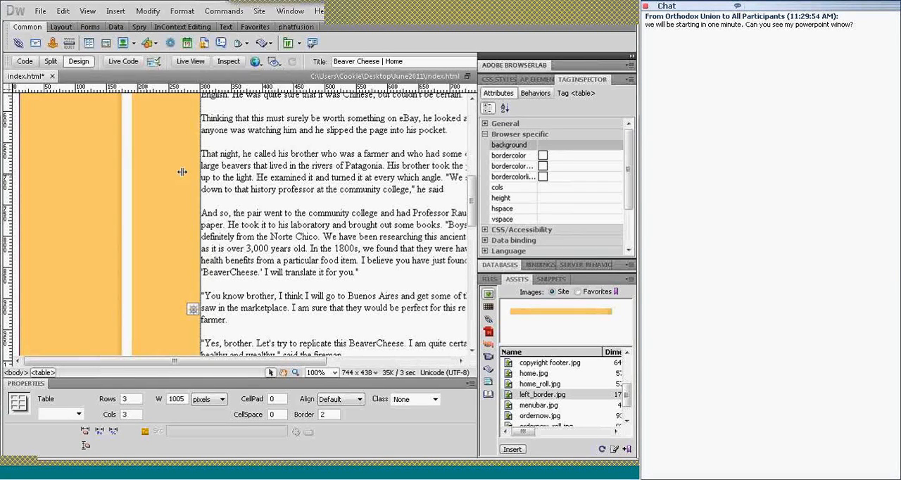
left_click_drag(139, 169, 132, 169)
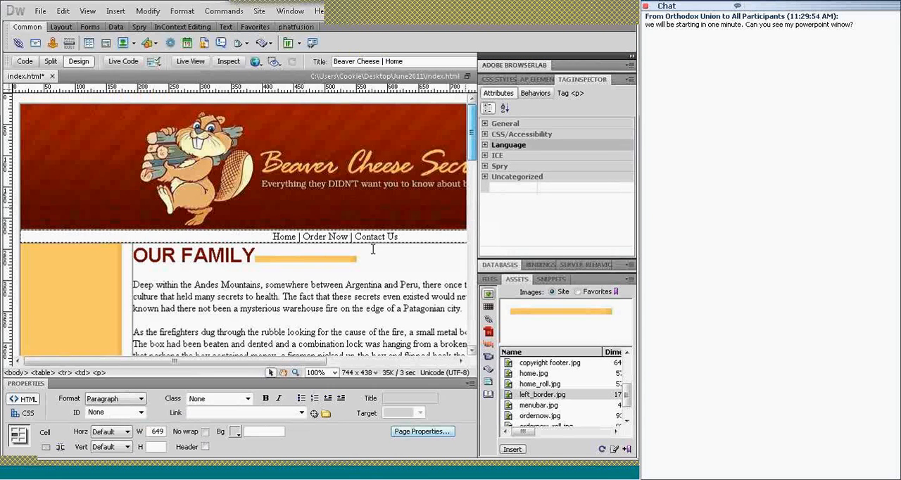
Delete the inline left_border.jpg image beside the OUR FAMILY heading
left_click(371, 253)
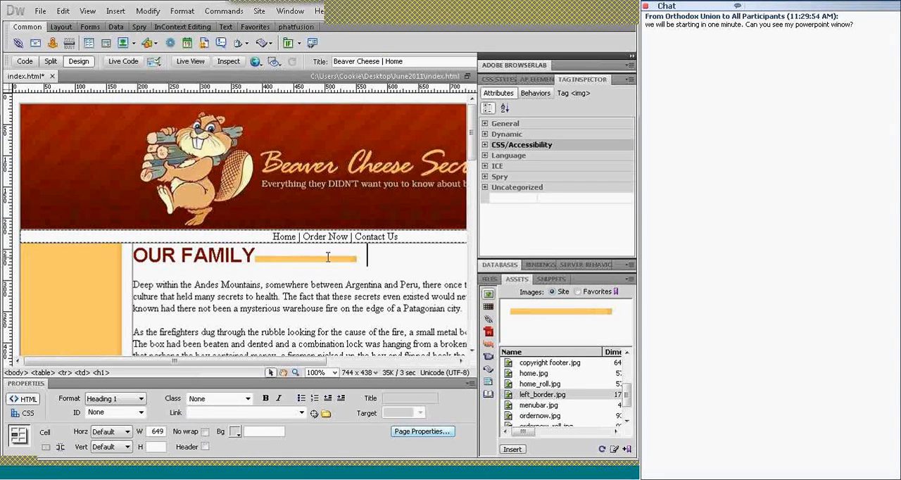
left_click(329, 261)
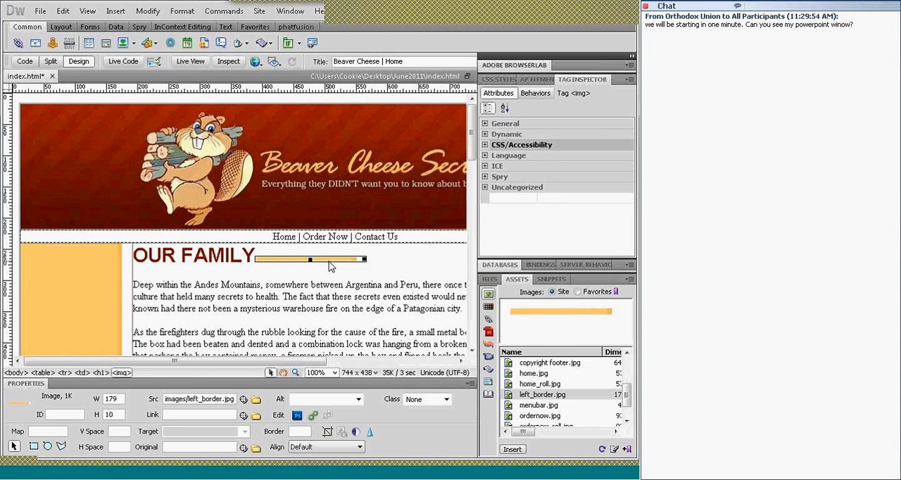
key("Delete")
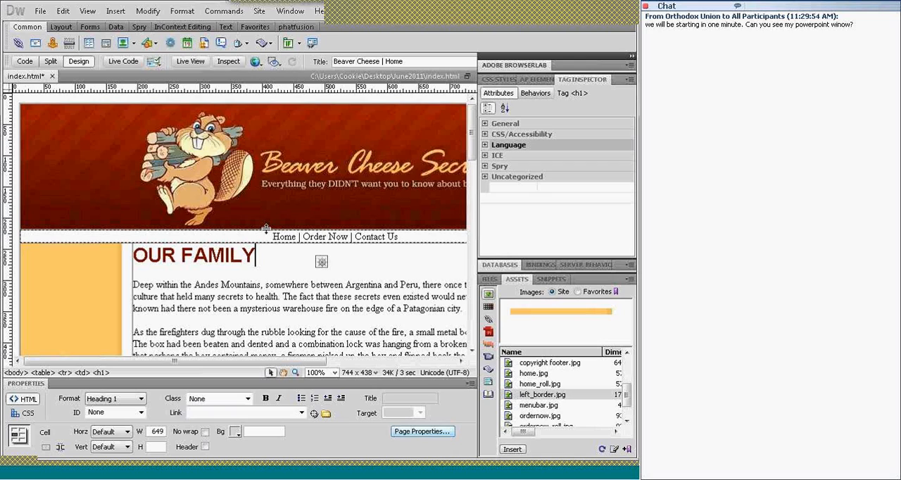
Format the Home, Order Now and Contact Us navigation line as Heading 1
left_click(279, 236)
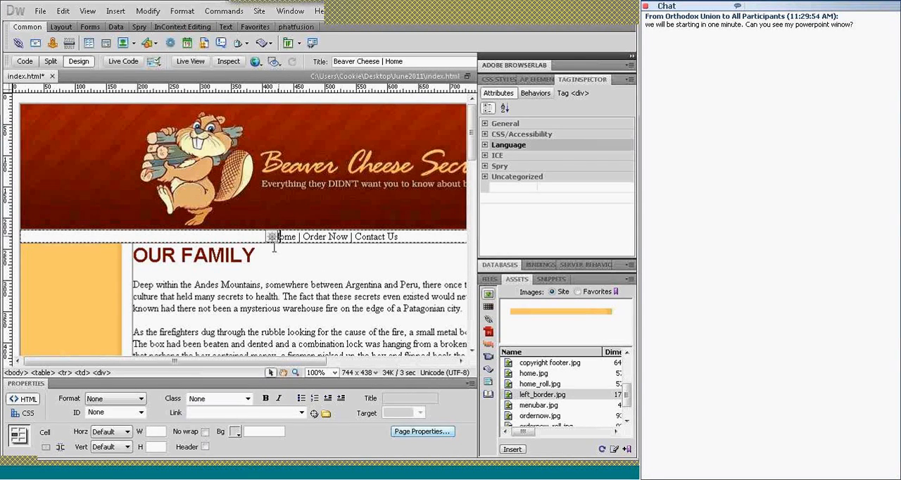
left_click(143, 400)
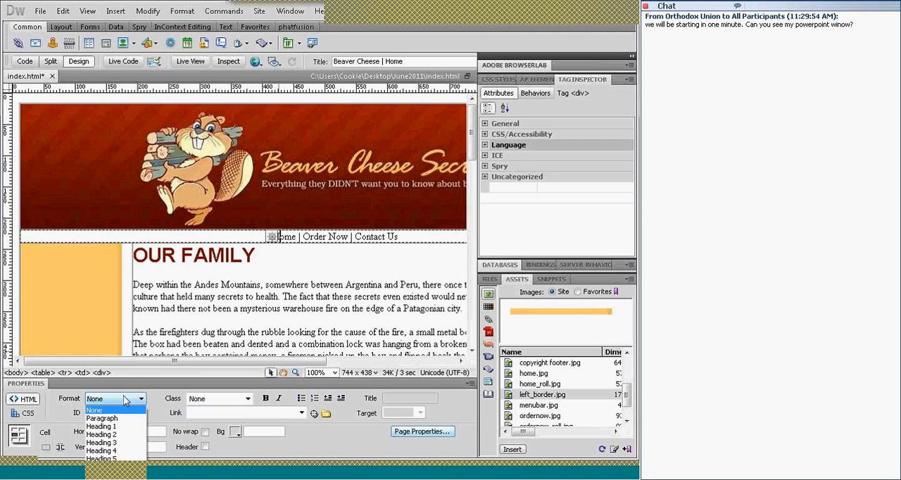
left_click(100, 426)
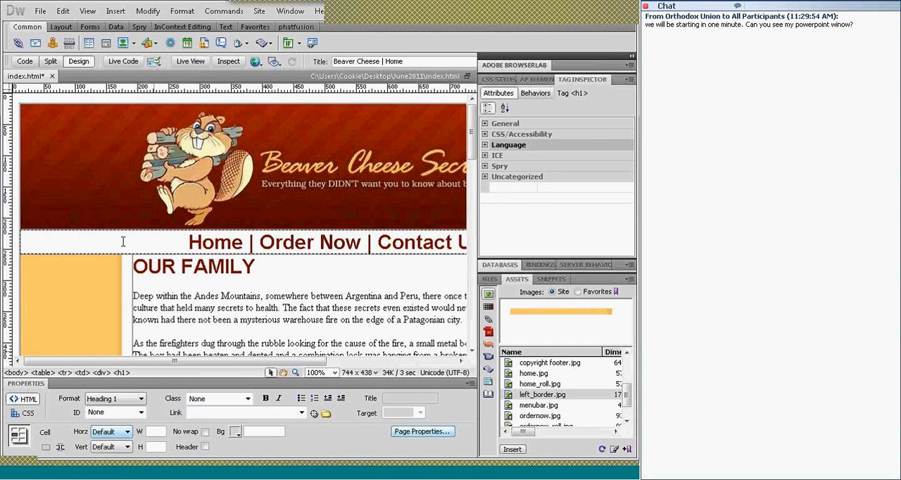
left_click_drag(287, 362, 324, 365)
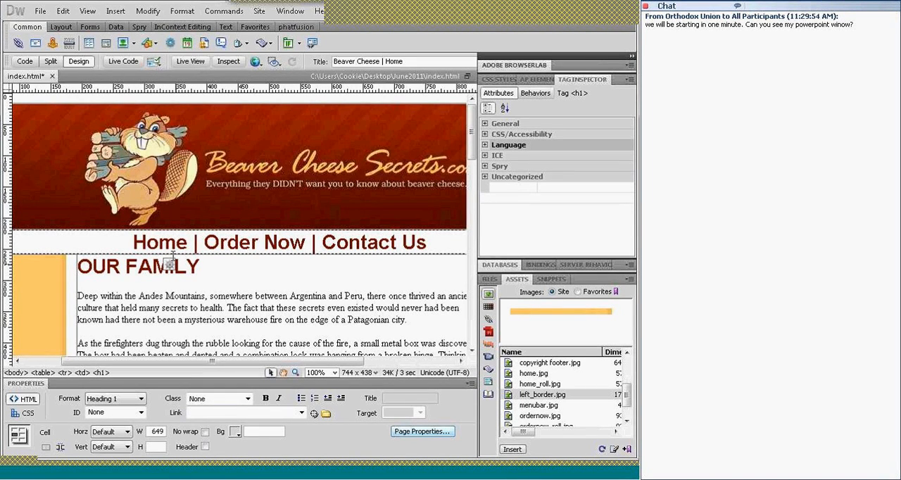
Link the word Home in the navigation line to the site's index.html file
left_click(134, 241)
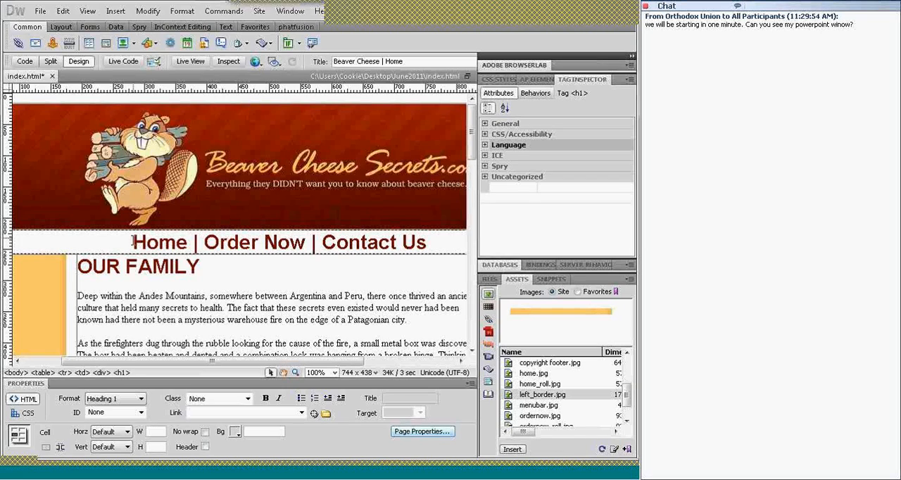
left_click_drag(134, 242, 185, 243)
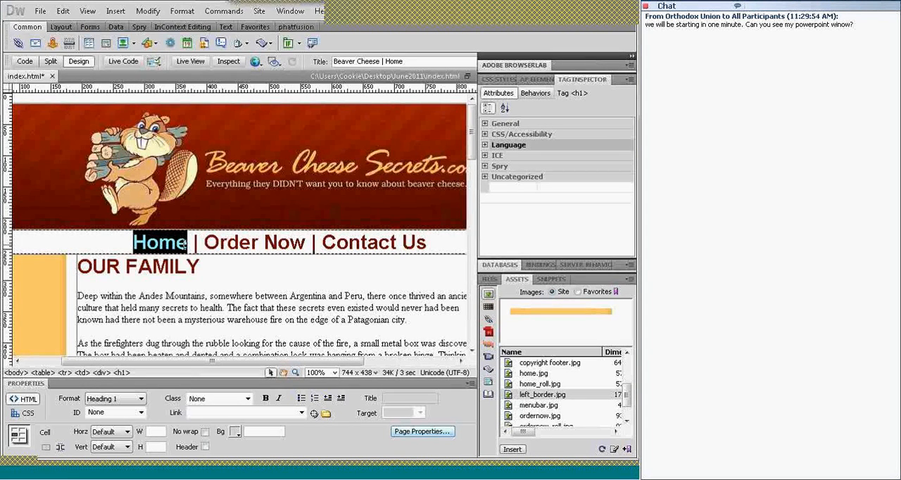
left_click_drag(184, 243, 183, 245)
left_click(490, 280)
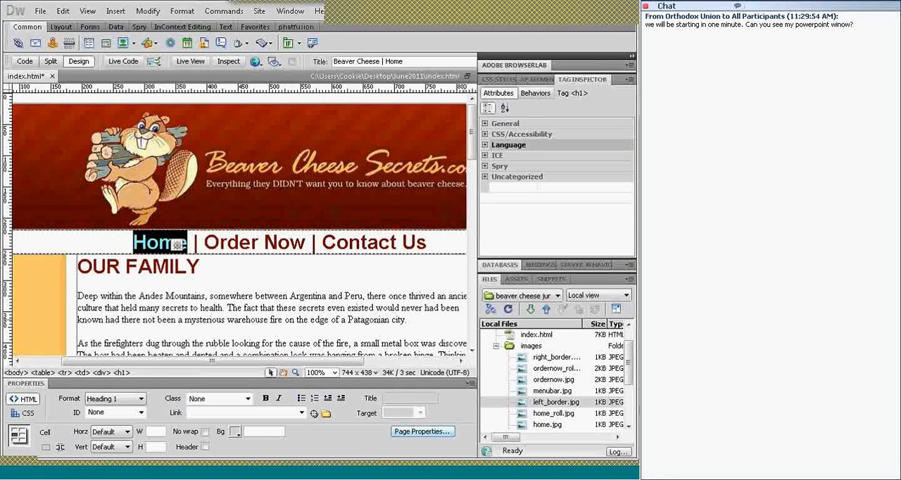
left_click_drag(629, 371, 628, 354)
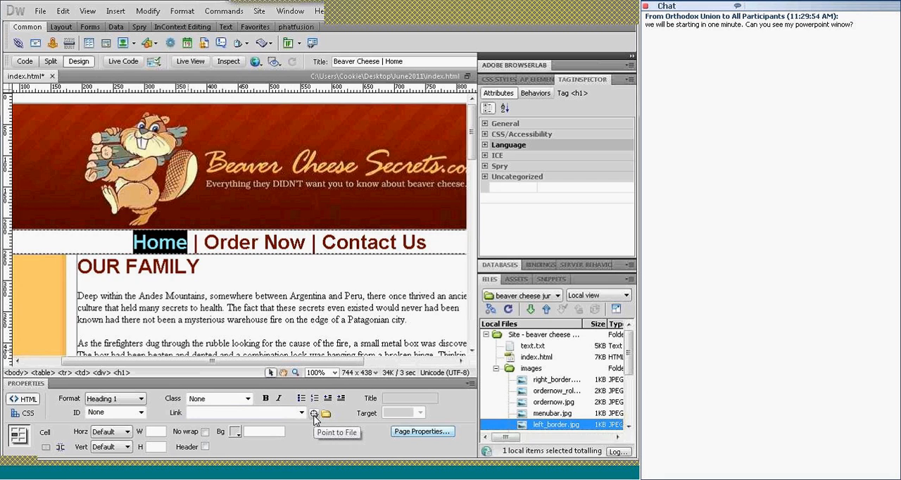
left_click_drag(315, 417, 531, 361)
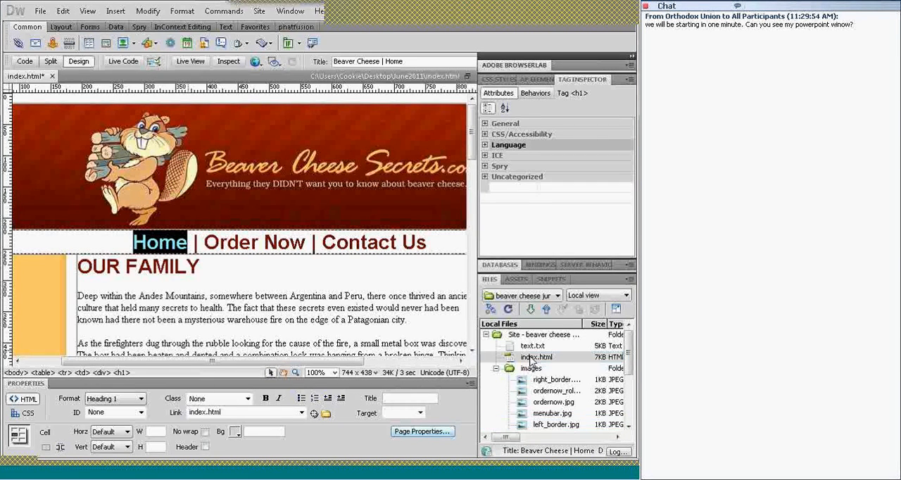
left_click(219, 239)
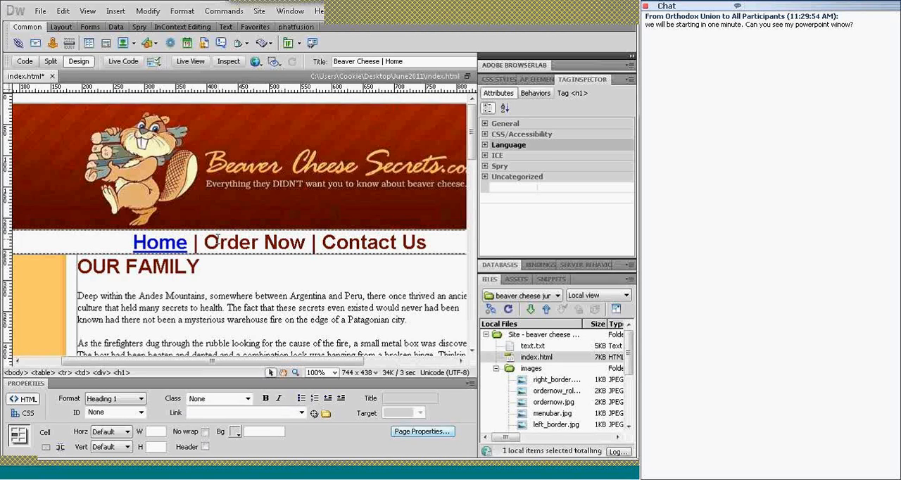
Save the page and preview its navigation line in Live View, returning to the editable Design view
left_click(170, 241)
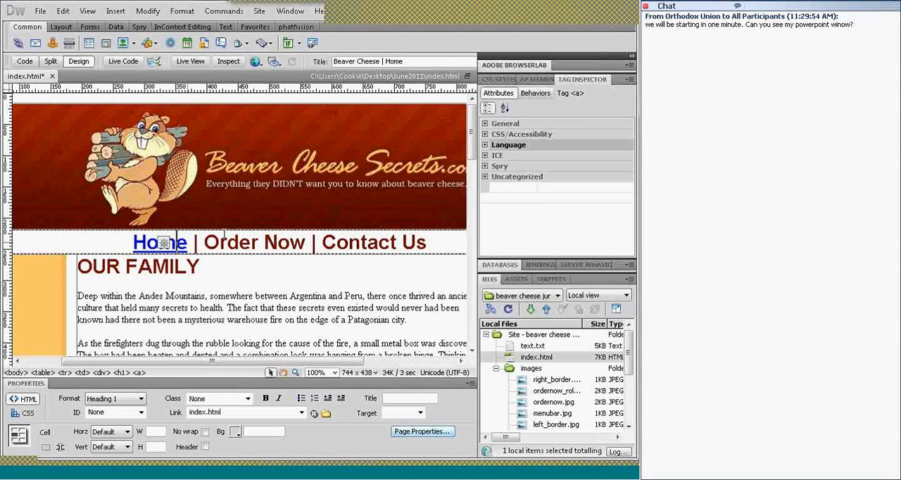
left_click(227, 242)
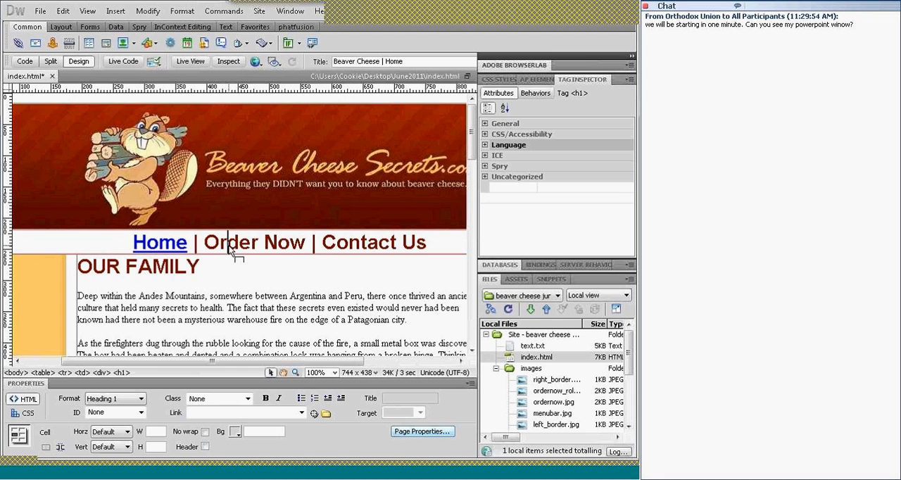
key("ctrl+s")
left_click(192, 63)
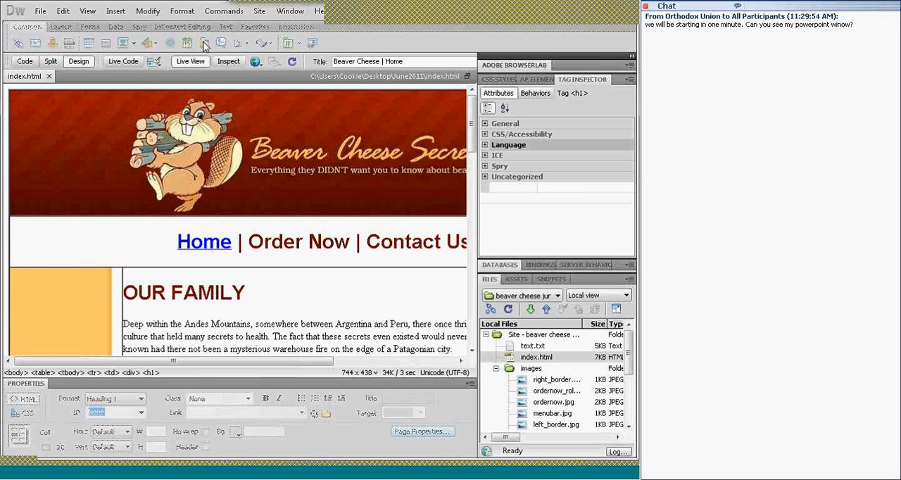
left_click(190, 61)
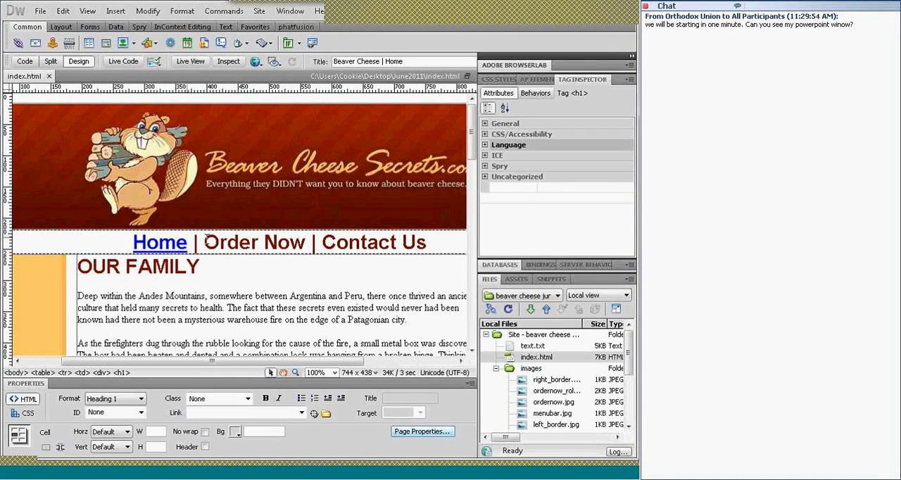
Link the Order Now text in the navigation line to order.html
left_click(178, 242)
left_click_drag(205, 242, 306, 242)
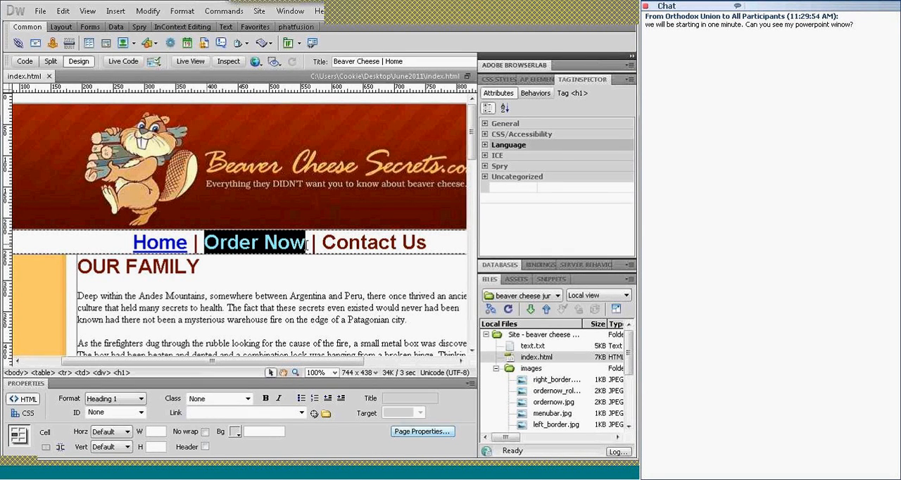
left_click(191, 414)
type("order.html")
key("Return")
left_click(280, 242)
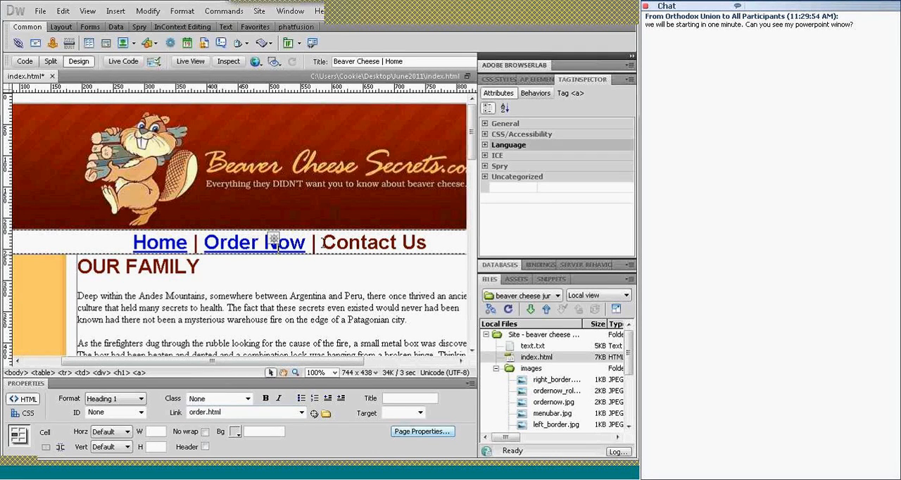
Link the Contact Us text in the navigation line to contact.html
left_click_drag(323, 243, 336, 242)
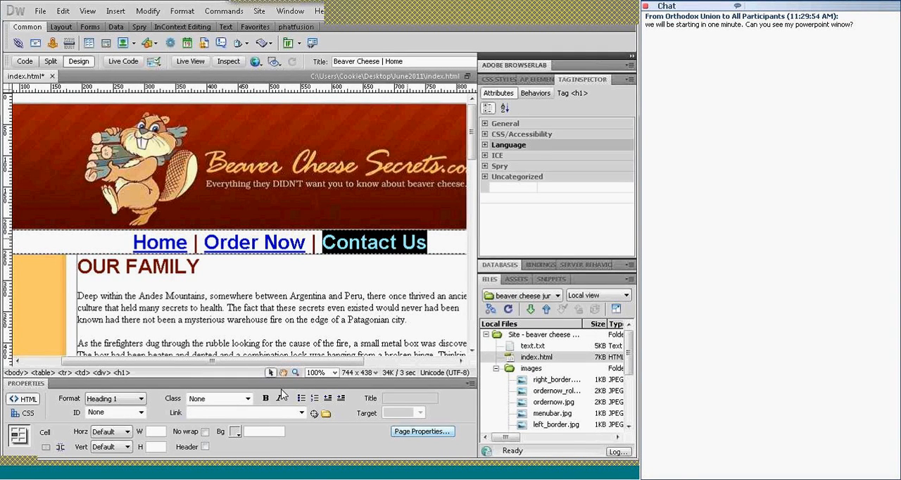
left_click(268, 414)
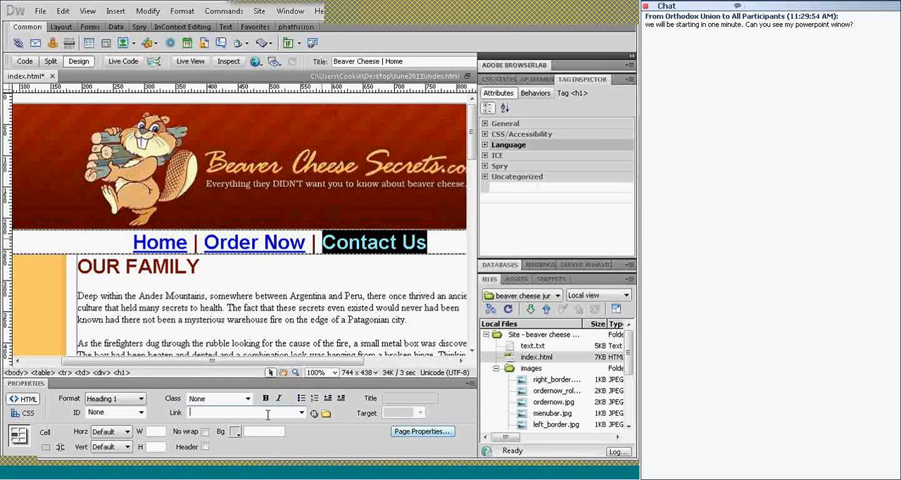
type("contact.")
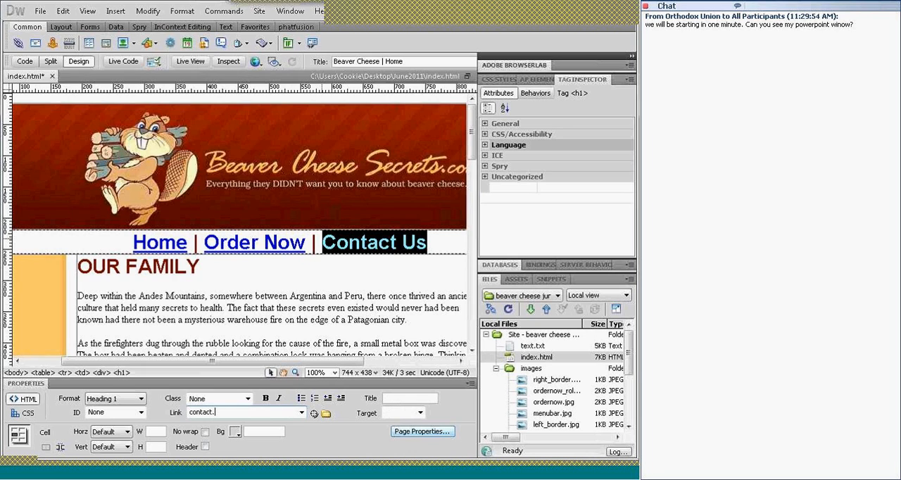
type("html")
key("Return")
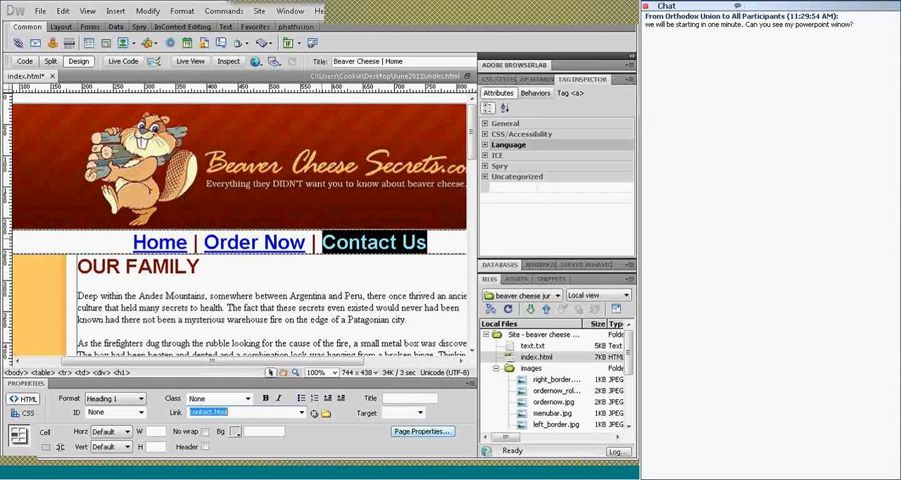
left_click(161, 243)
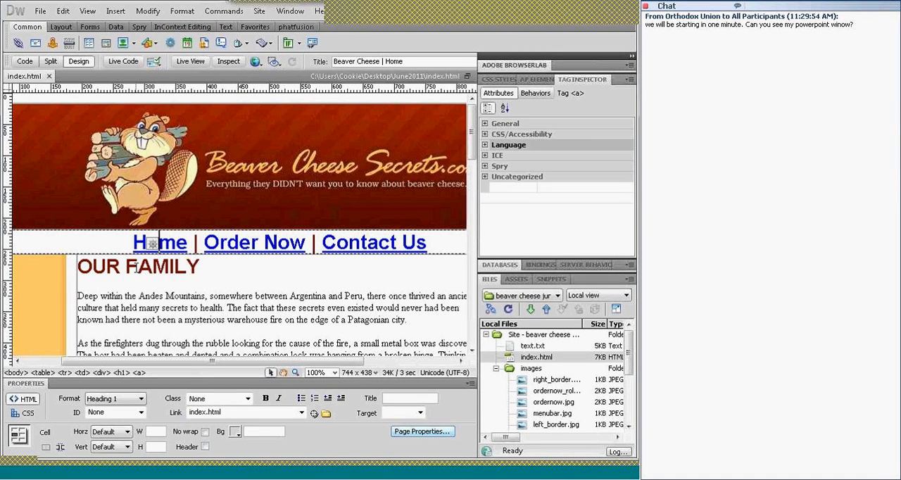
Save the home page with its three navigation links
left_click(211, 265)
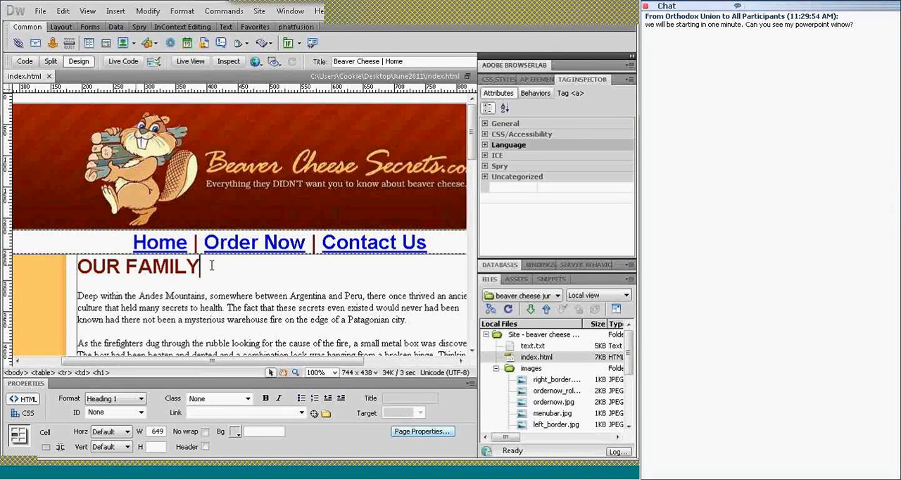
left_click(79, 297)
key("Return")
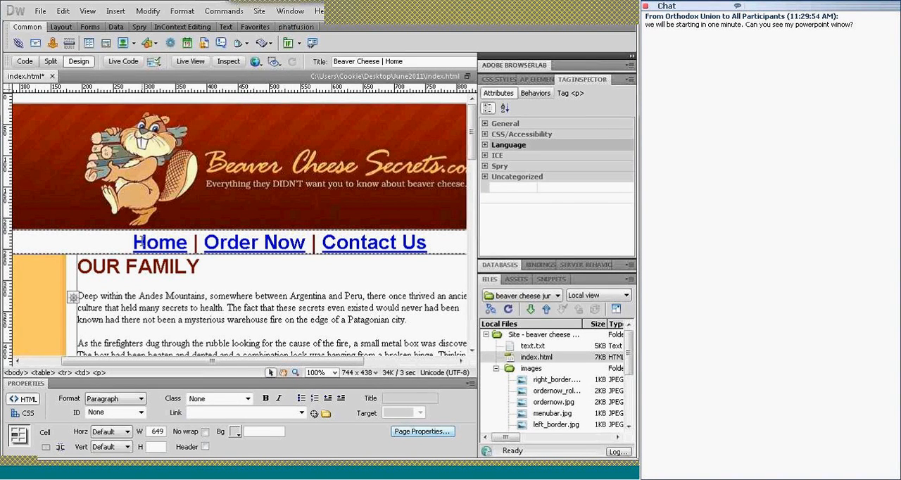
left_click(153, 267)
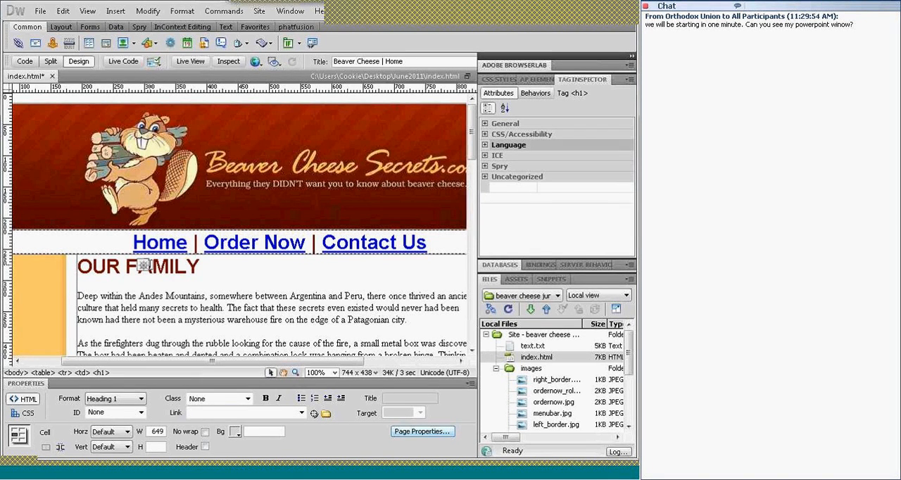
key("ctrl+s")
Collapse the images folder in the site's local file list
mouse_move(516, 15)
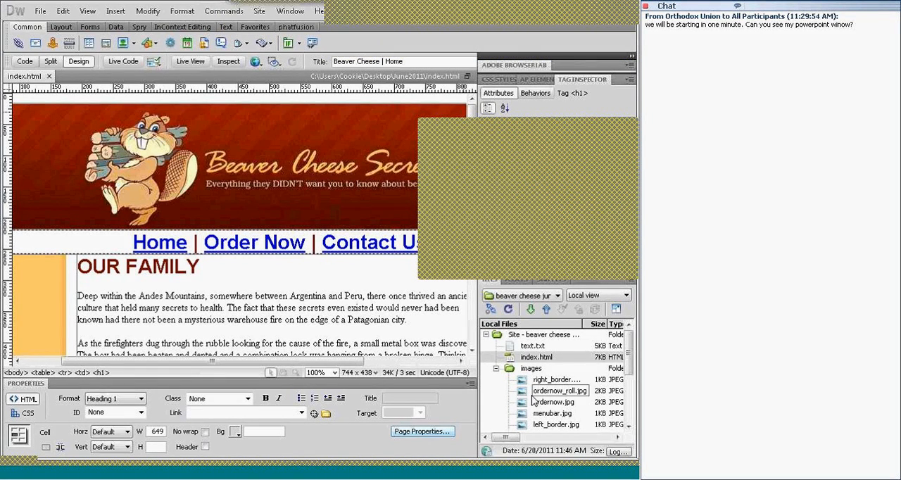
left_click(513, 359)
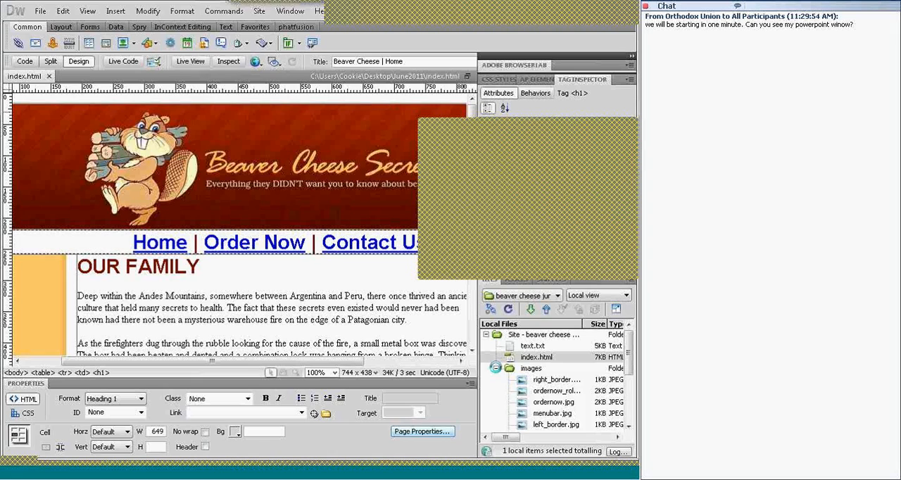
left_click(496, 369)
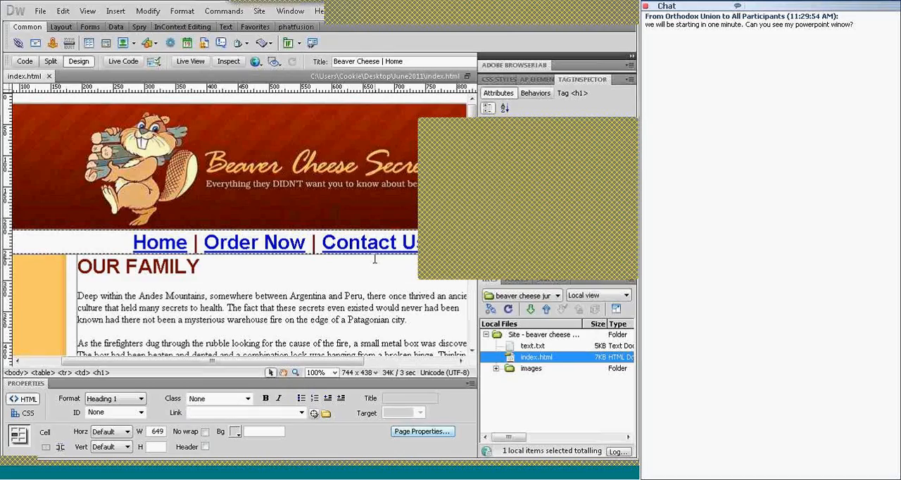
left_click(630, 126)
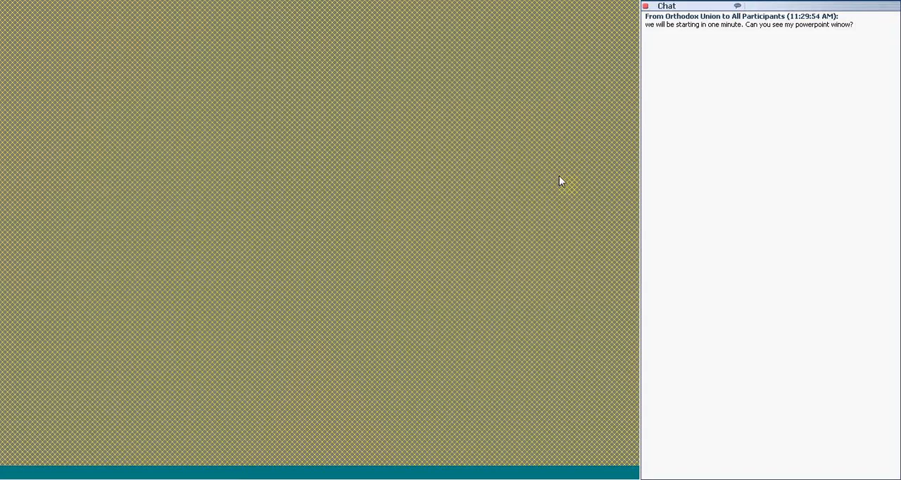
left_click(323, 478)
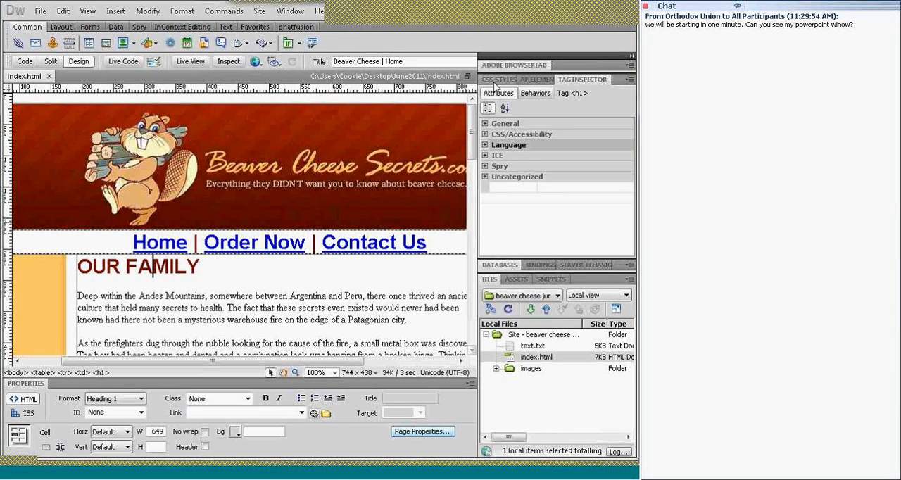
Look over the page's CSS rules, and return to the tag attributes with the cursor in the navigation line
left_click(494, 81)
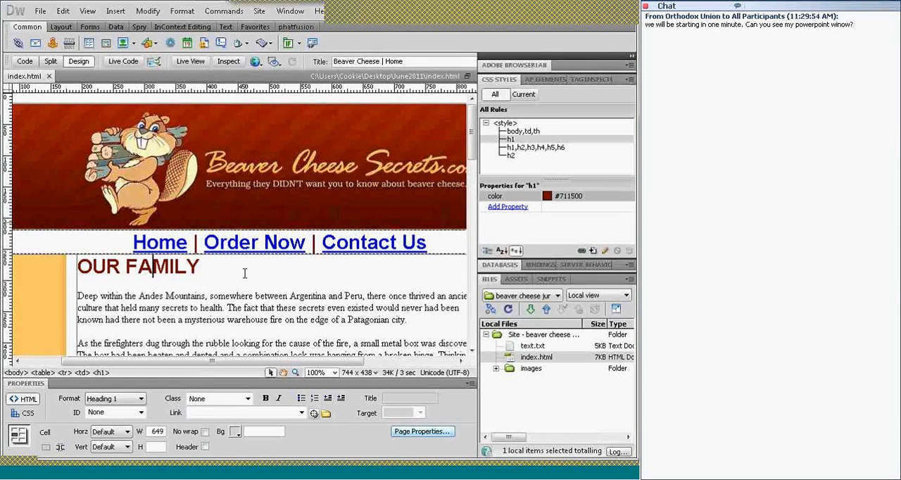
left_click(89, 245)
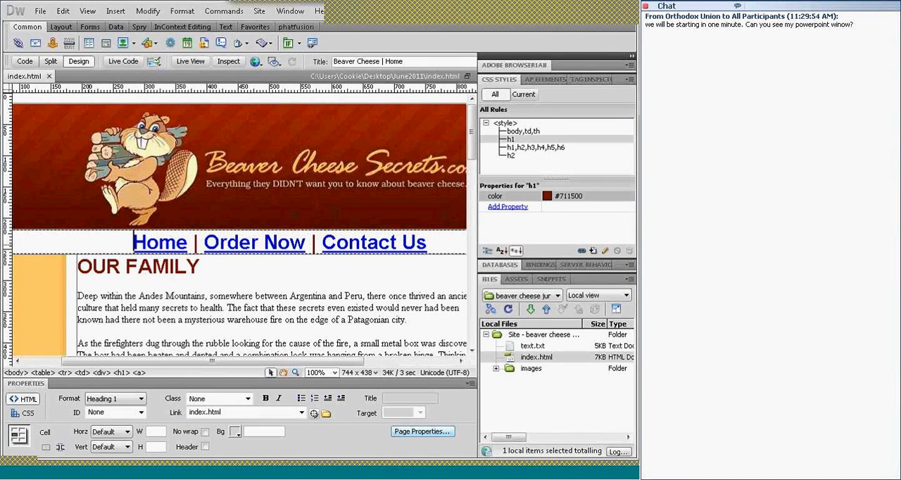
left_click(592, 79)
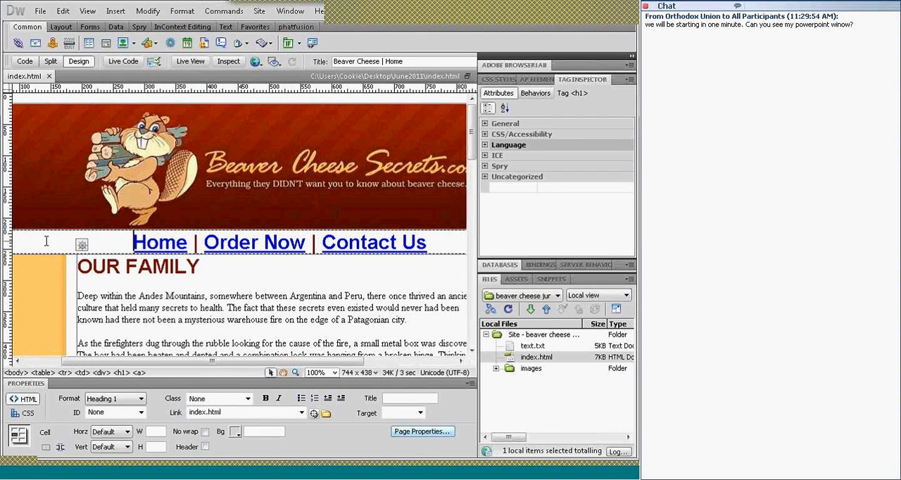
Compare the tag attributes of the left border, navigation and main content cells, looking at which ones offer a background setting
left_click(44, 280)
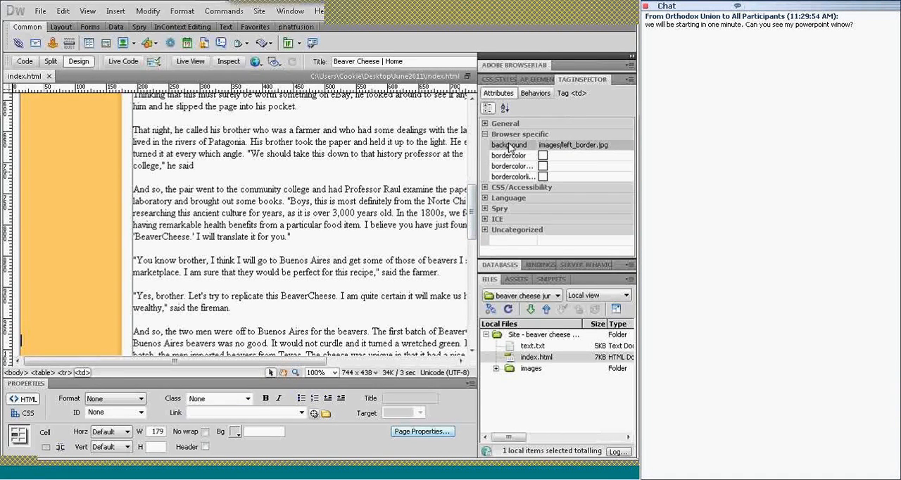
left_click_drag(474, 201, 474, 124)
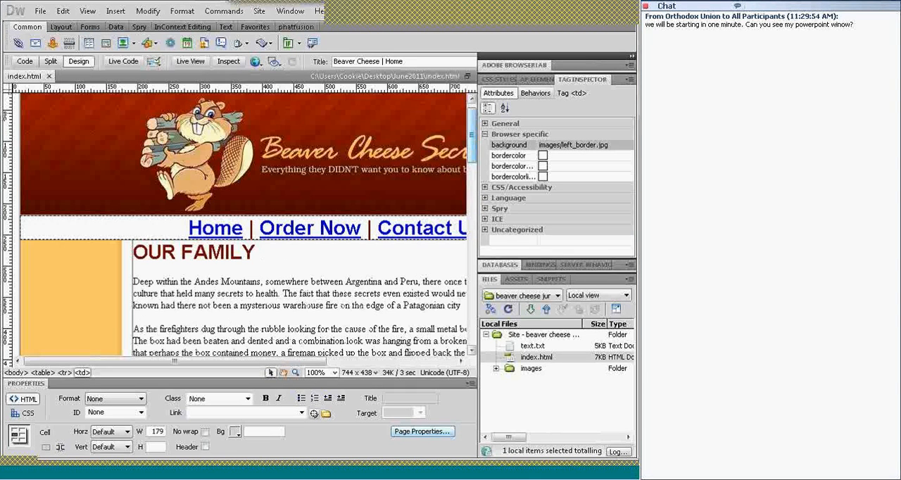
left_click(111, 228)
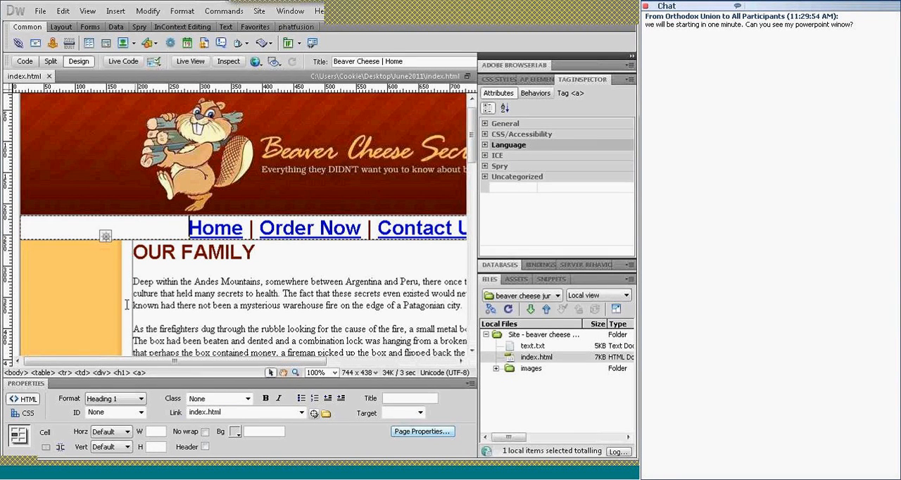
left_click(83, 231)
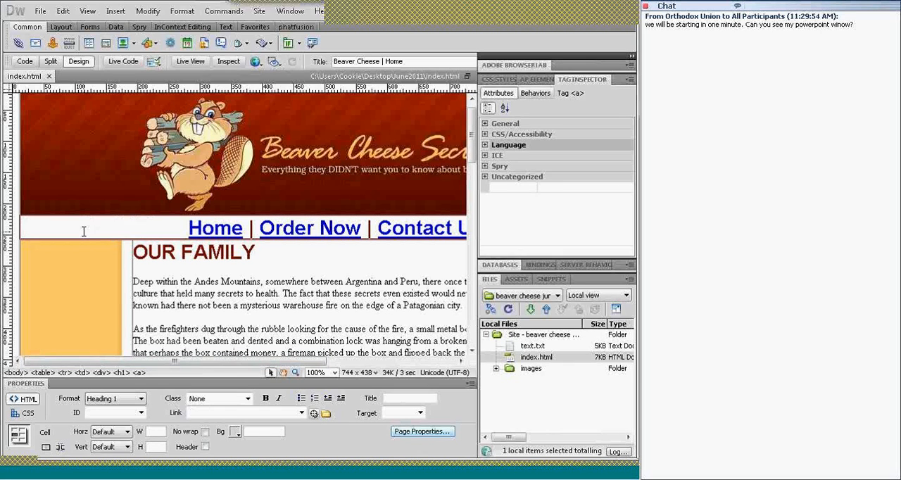
left_click(154, 281)
left_click(151, 231)
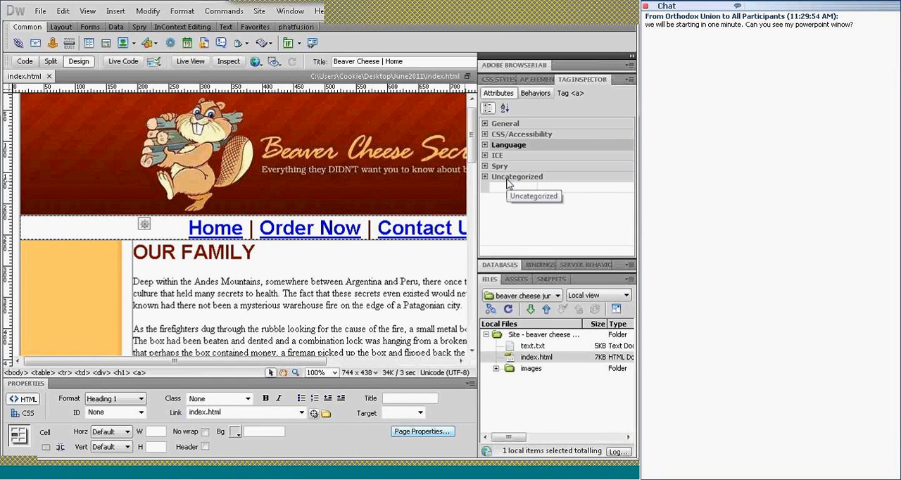
left_click(181, 233)
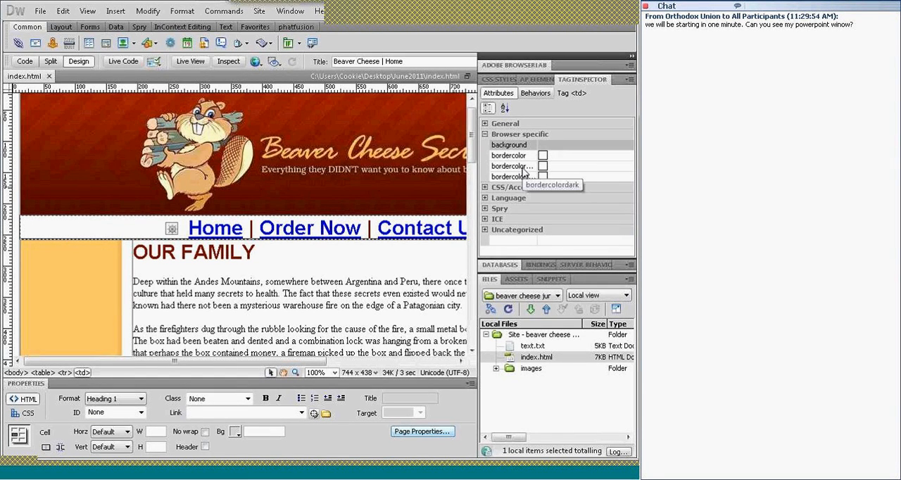
left_click(385, 253)
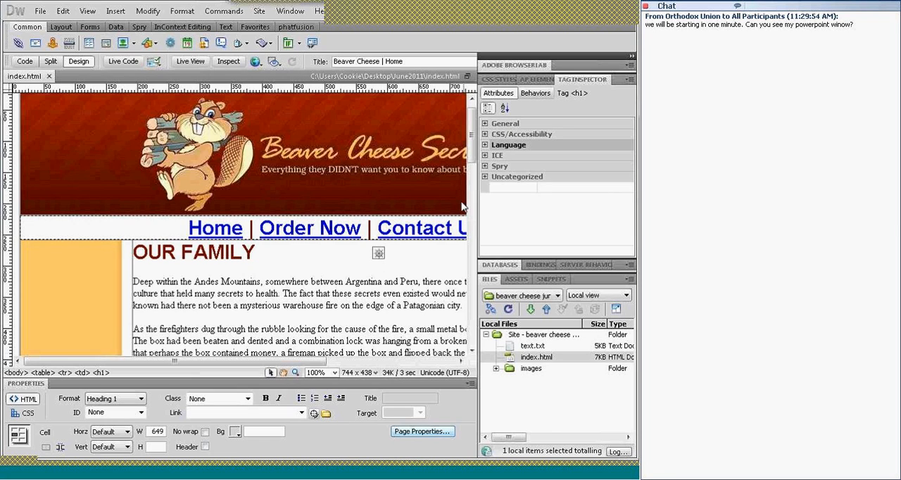
left_click(377, 261, "ctrl")
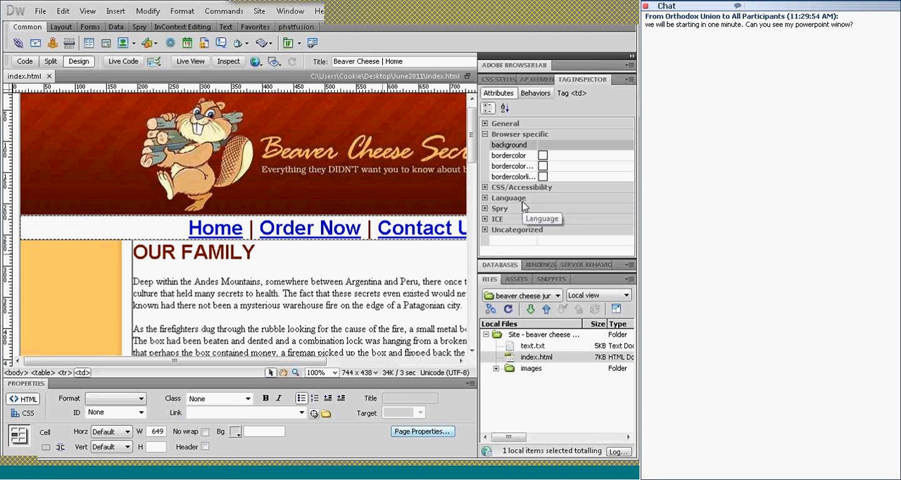
Check the link targets of the Home, Order Now and Contact Us text in the navigation line
left_click(138, 227)
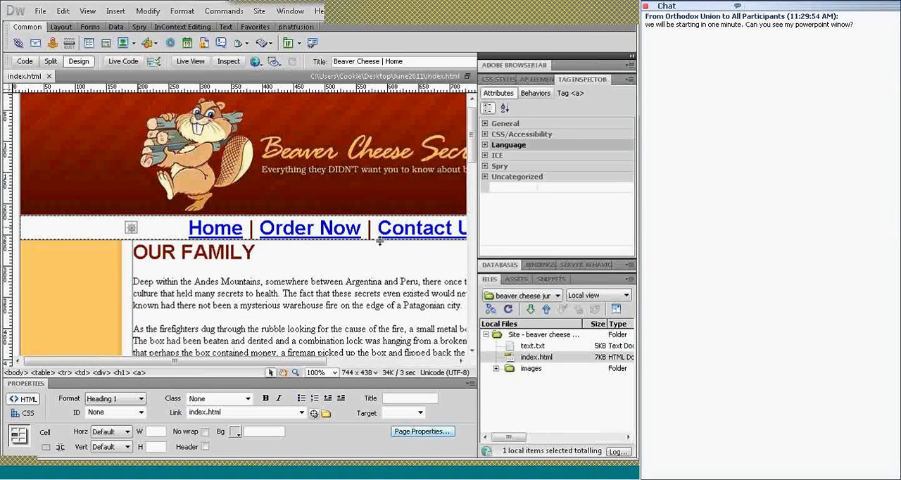
left_click(296, 225)
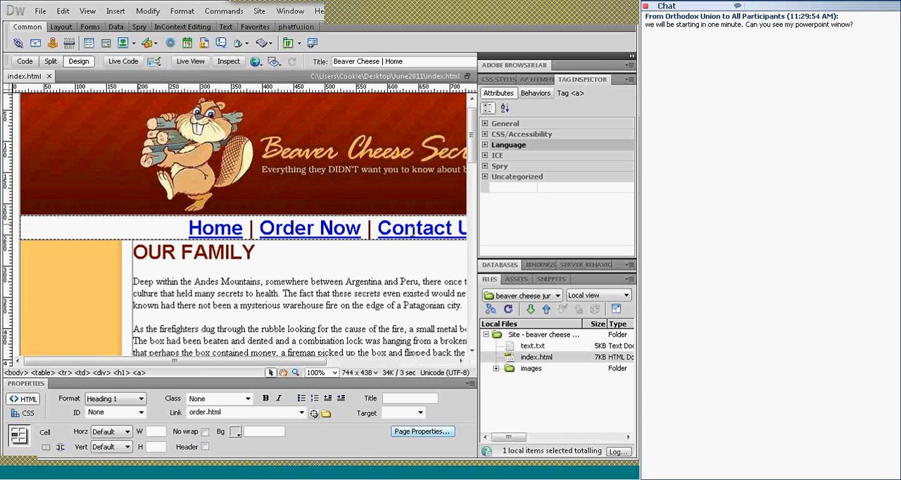
left_click(414, 229)
double_click(228, 413)
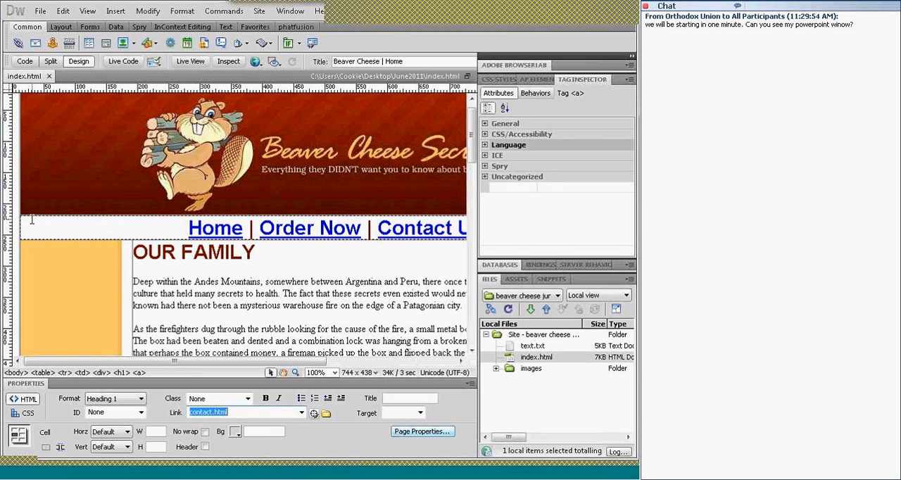
Save a copy of the home page as contact.html in the June2011 folder
left_click(40, 12)
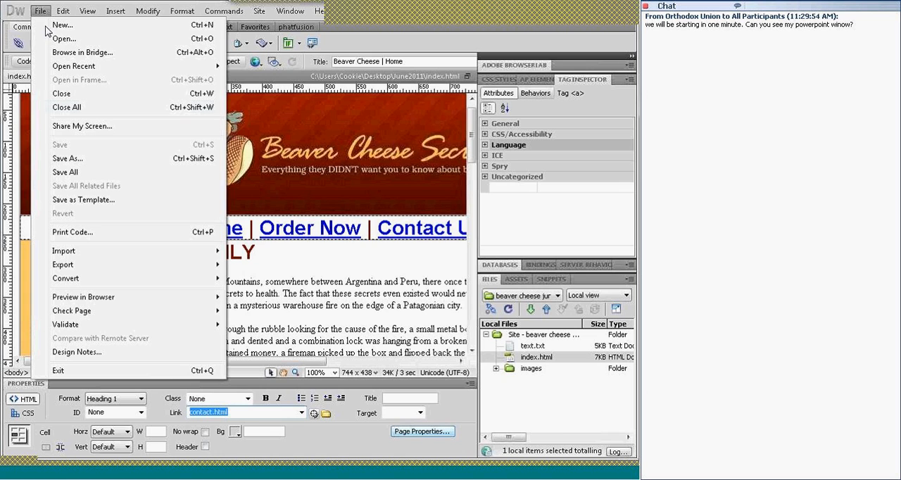
left_click(76, 158)
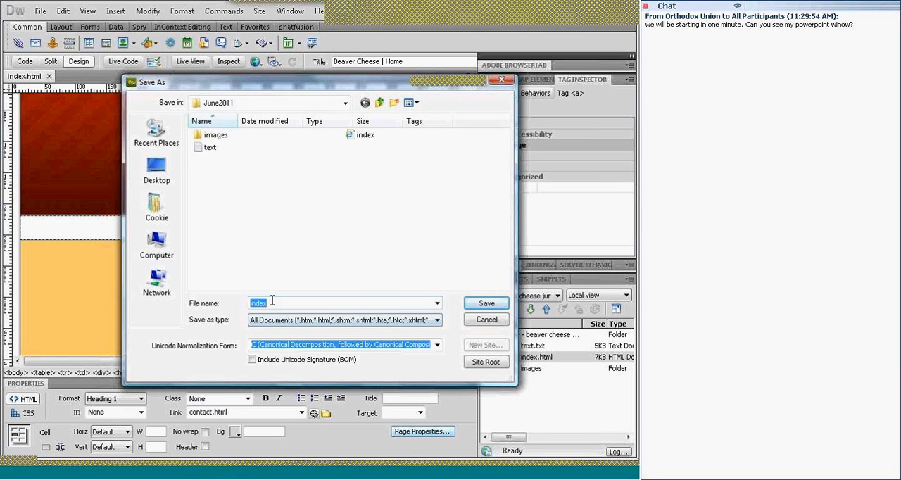
type("contact.html")
left_click(331, 322)
left_click(485, 304)
left_click(486, 304)
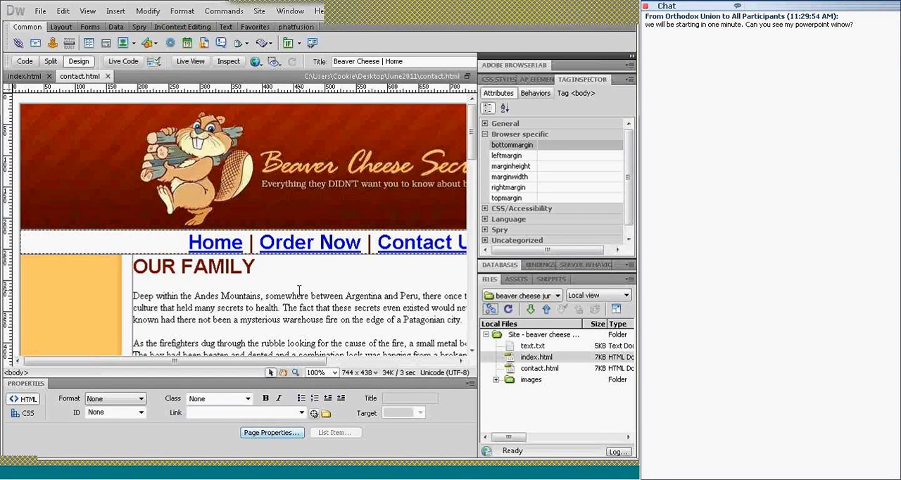
Preview the contact page in IExplore
left_click(255, 62)
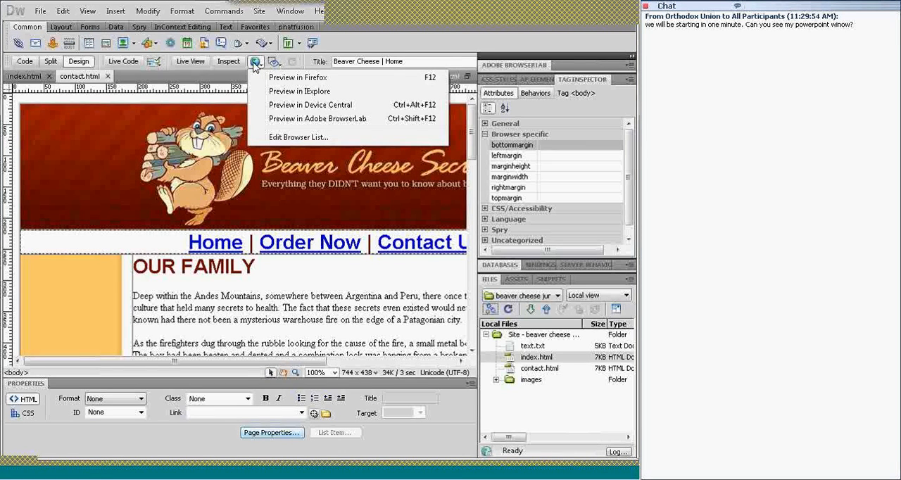
left_click(297, 94)
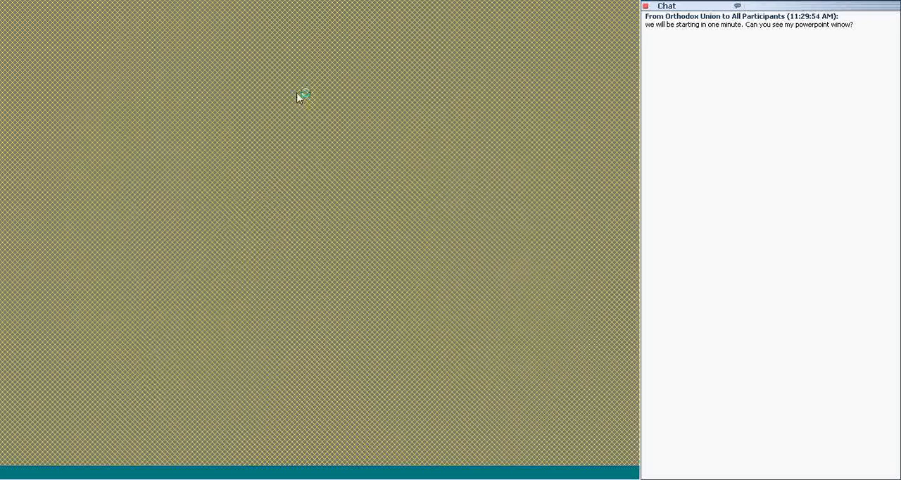
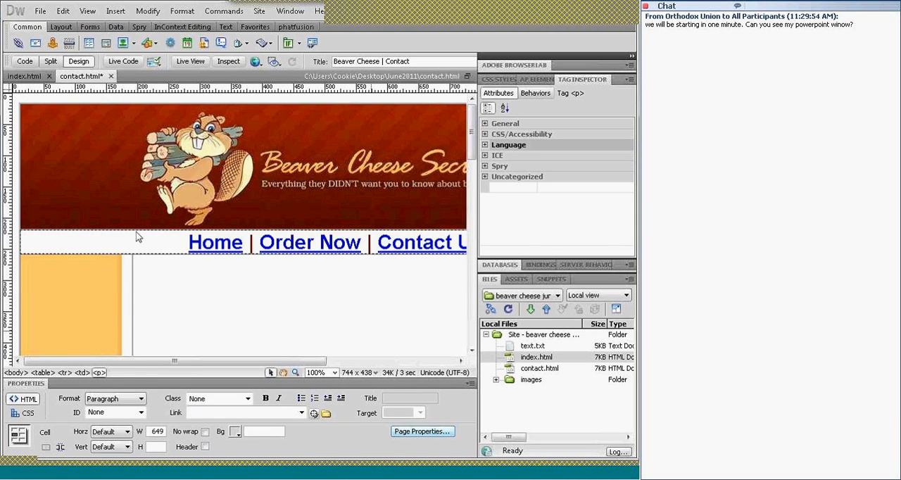
Put a Heading 1 line reading "contact us" in the main content cell and save the contact page
left_click(138, 238)
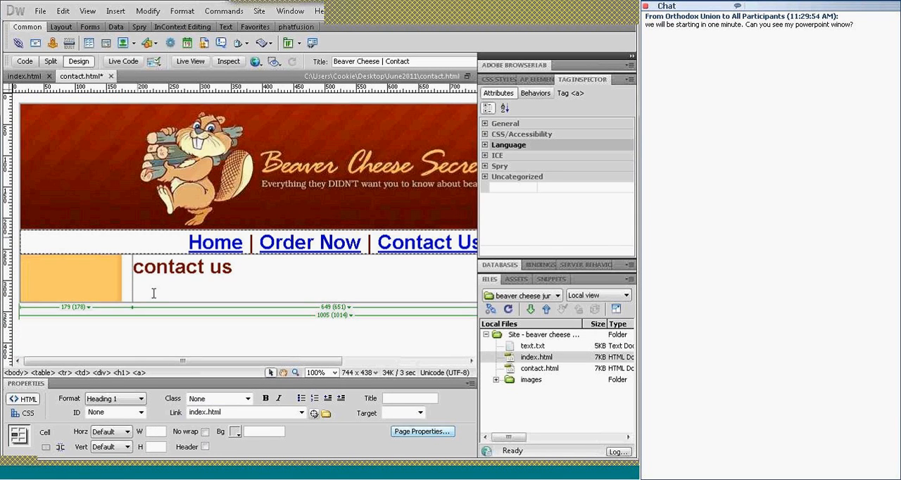
key("ctrl+s")
Check the link targets of the navigation text on the contact page and on the home page
left_click(424, 243)
left_click(202, 244)
left_click(24, 76)
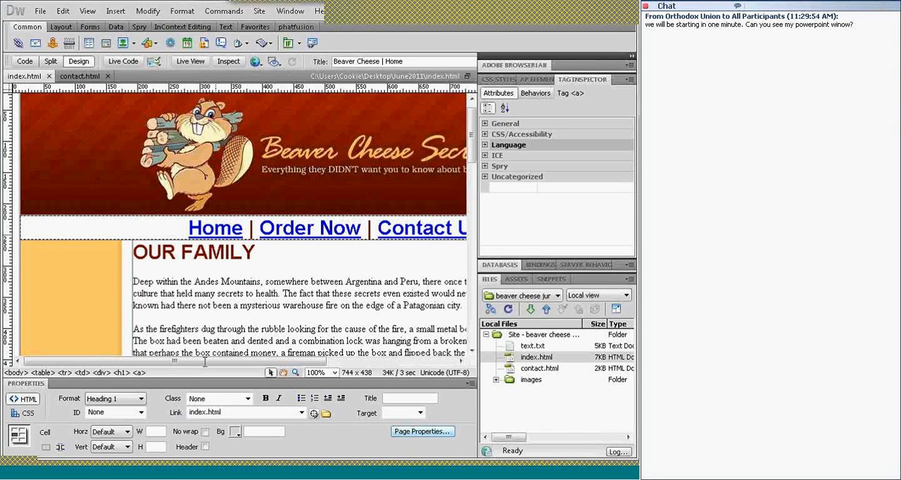
left_click(407, 231)
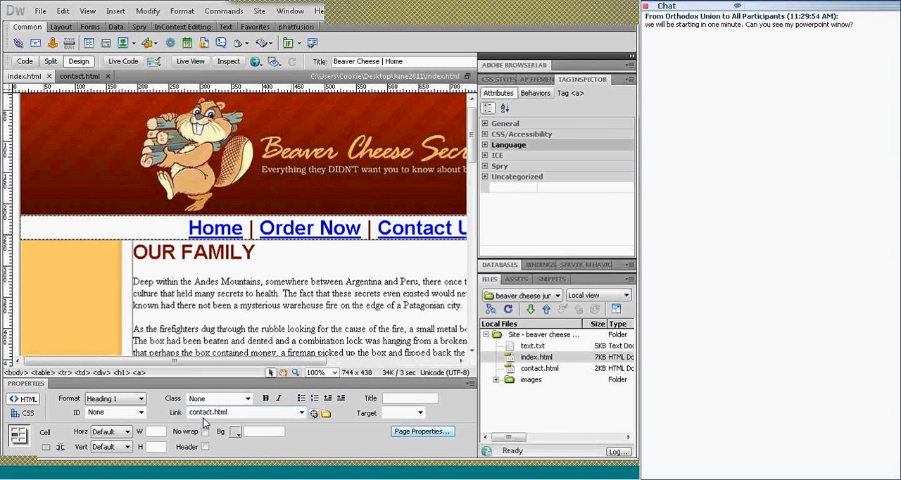
left_click(284, 230)
Preview the home page in IExplore and test its Contact Us and Home links
left_click(257, 62)
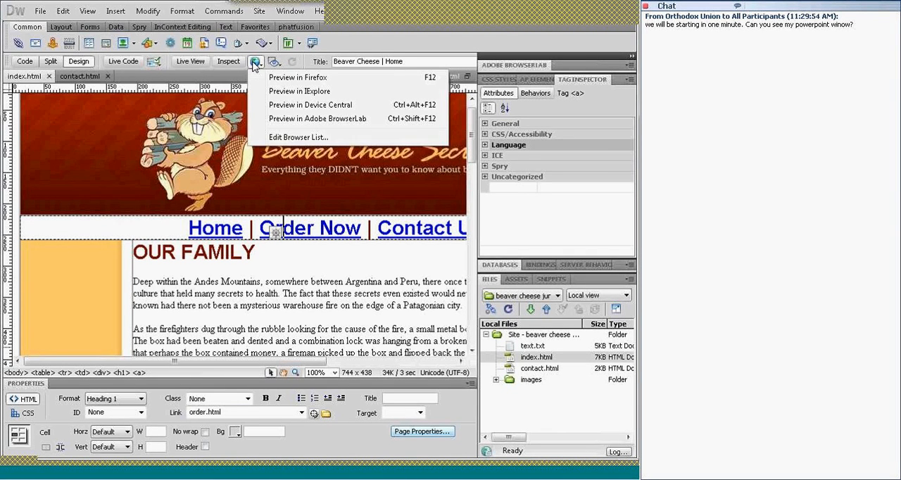
left_click(287, 97)
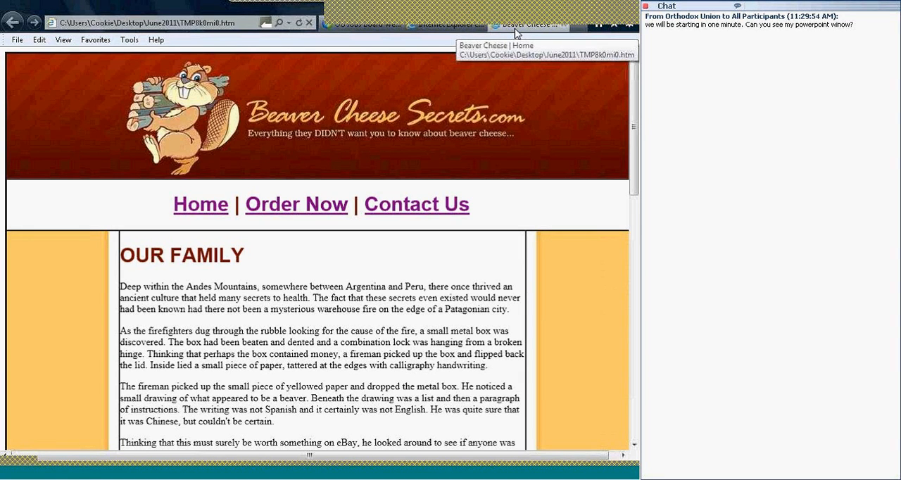
left_click(420, 211)
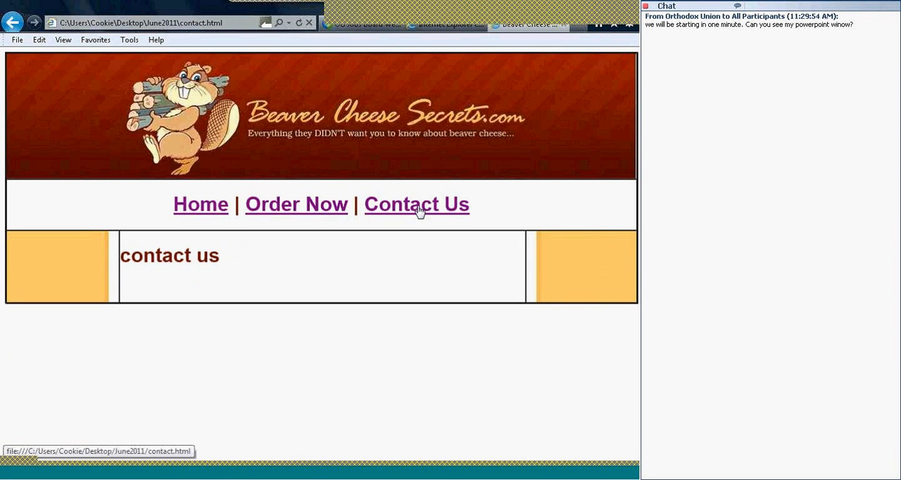
left_click(206, 214)
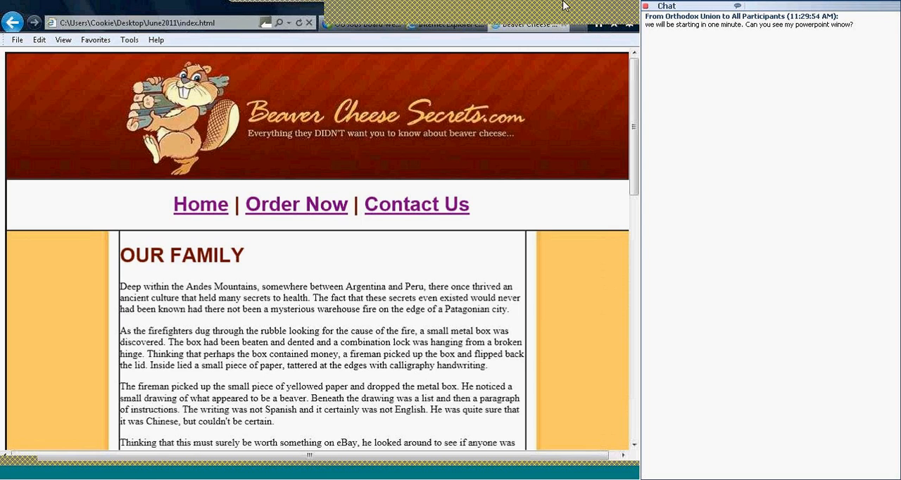
Switch back to Dreamweaver, add a colon to the "contact us" heading in contact.html and start a new paragraph below it
mouse_move(543, 11)
left_click(452, 6)
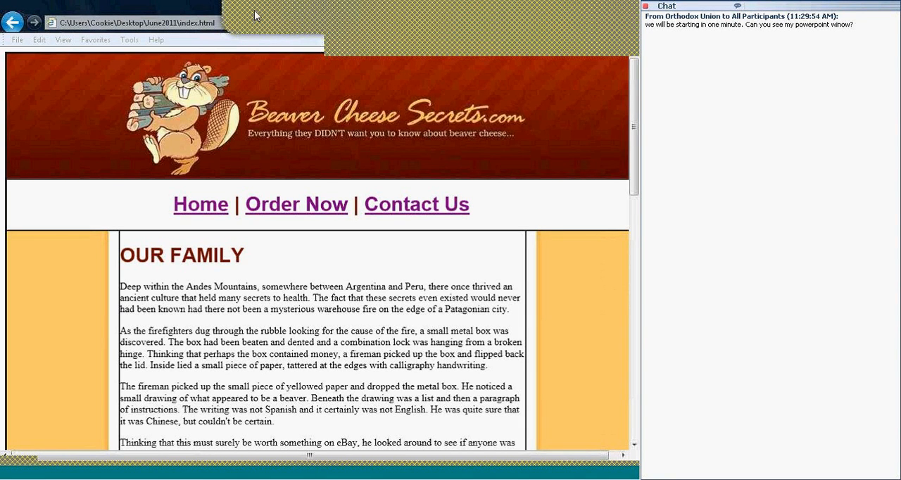
left_click(291, 474)
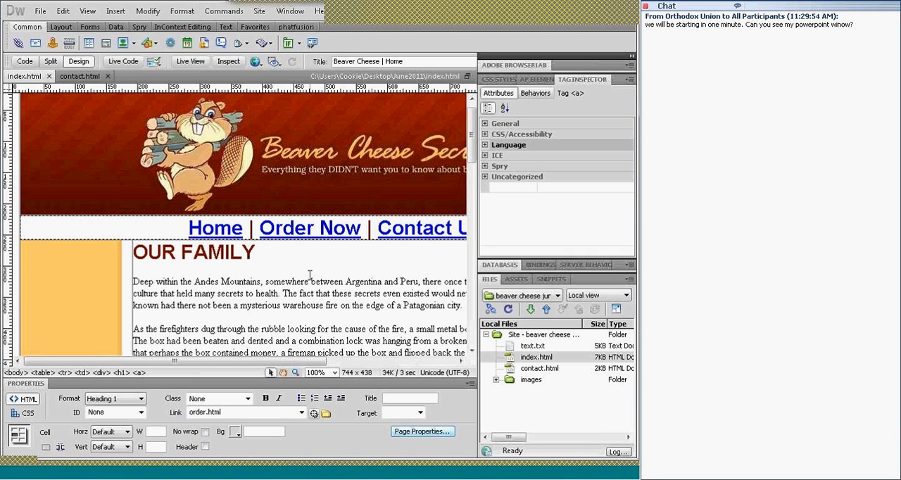
left_click(76, 76)
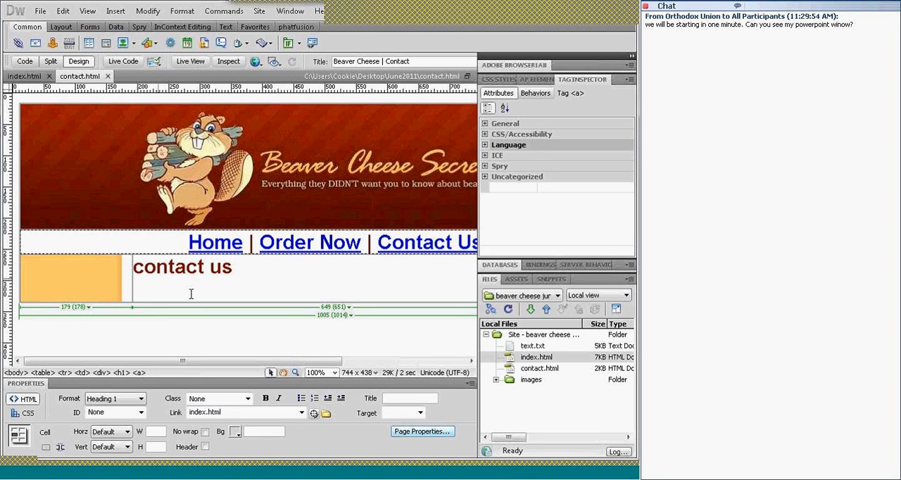
left_click(234, 268)
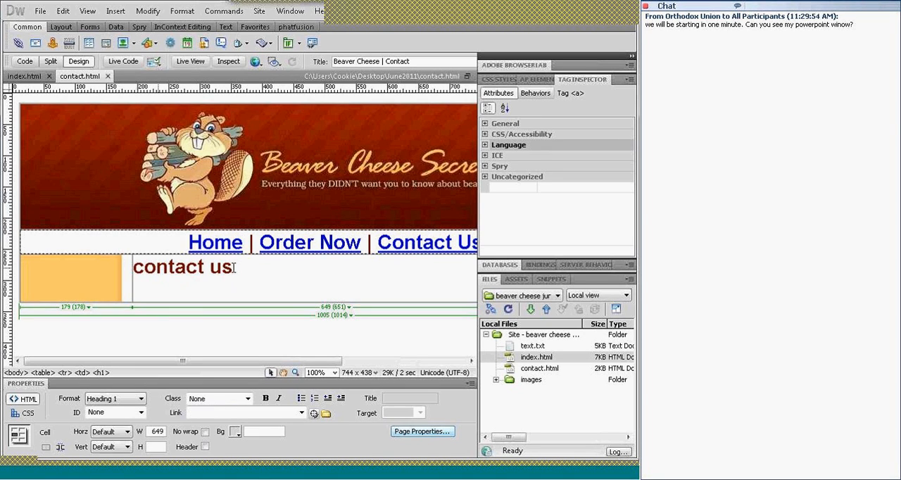
type(":")
key("Return")
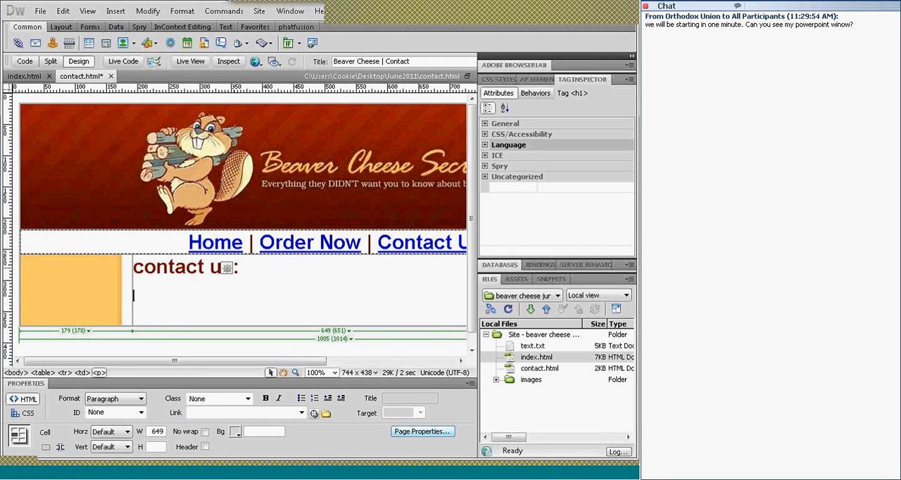
Add a line labelled "Address:" with the company's full postal address below the contact heading
type("Address")
key("ctrl+b")
type(": 12")
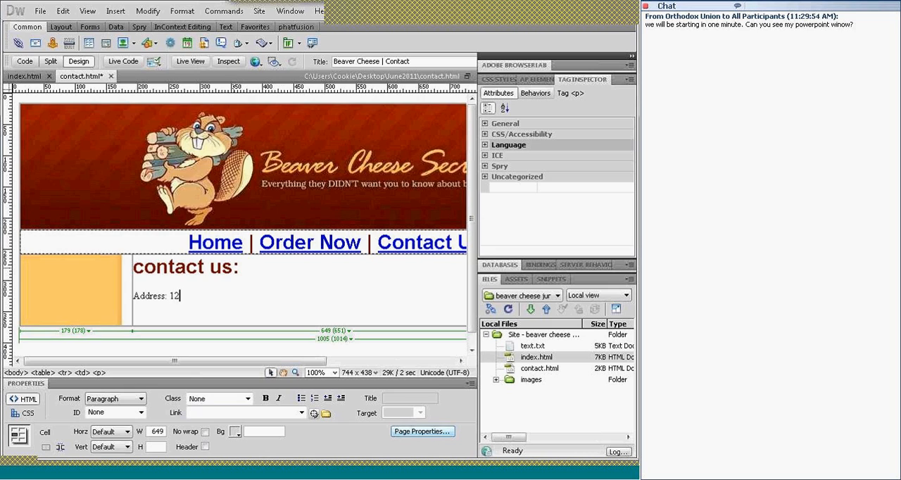
type("34 any St. Libertyville, MU")
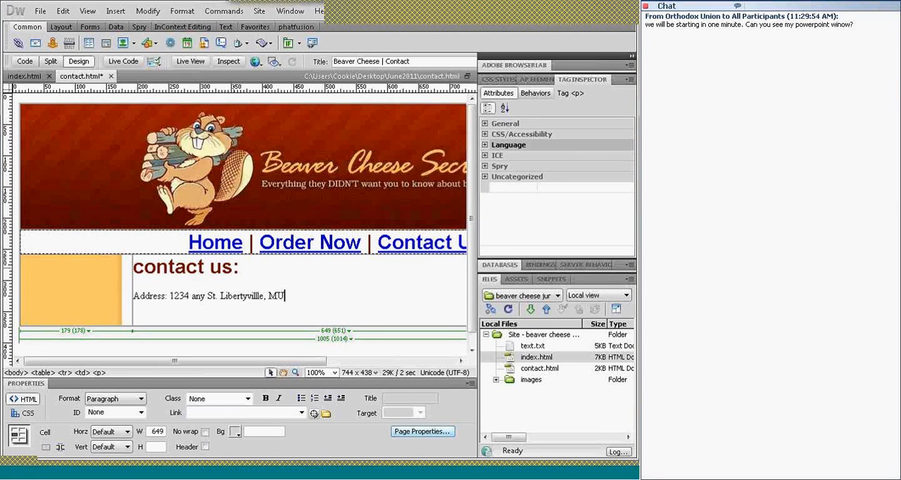
key("BackSpace")
type("O 64082")
key("Return")
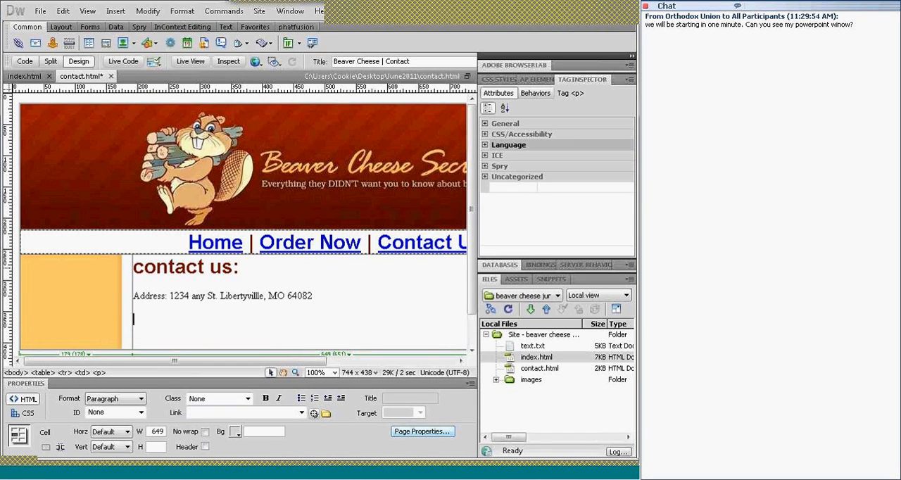
Add a "Phone:" line with the phone number below the address and correct the label's spelling
type("Phone: 555-1212")
key("Return")
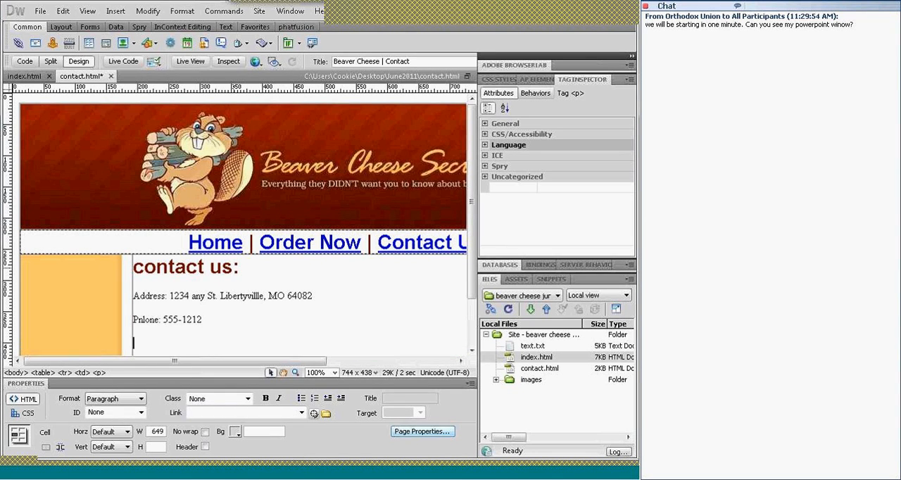
left_click(145, 315)
key("BackSpace")
type("h")
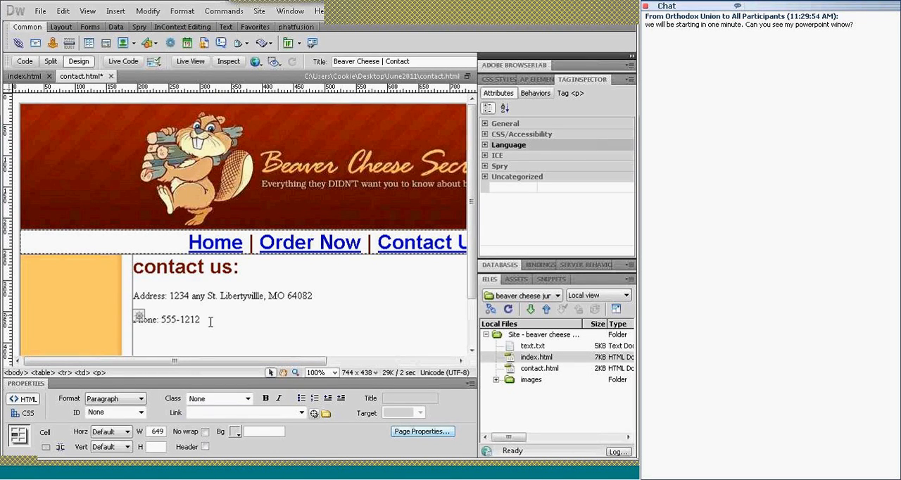
Add an "Email:" line with the webmaster's e-mail address below the phone line
key("Return")
type("Email")
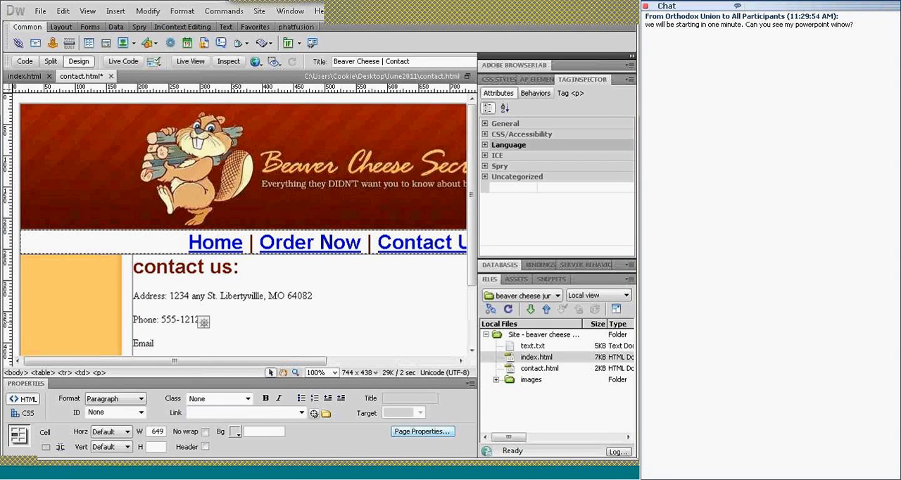
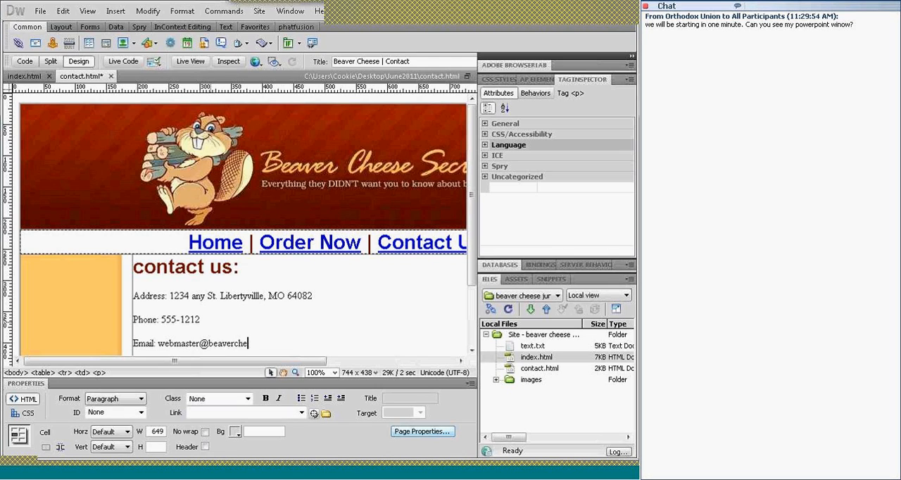
key("Return")
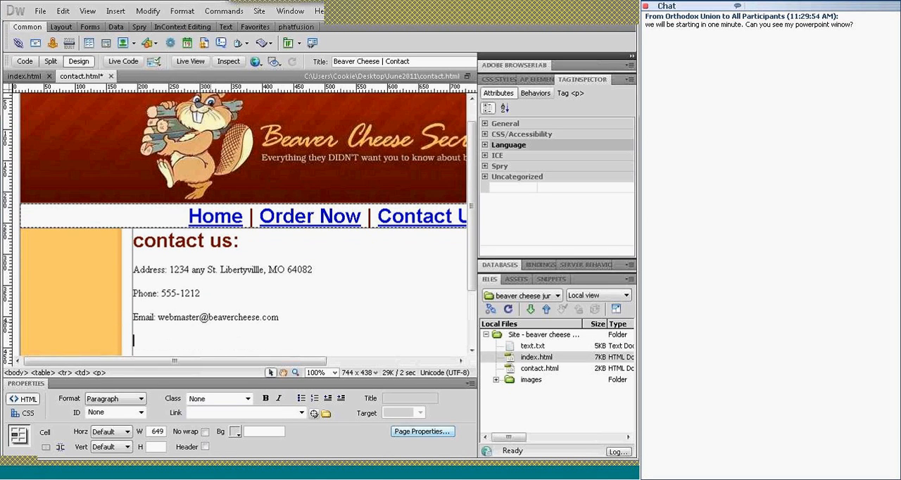
type("Feel free to")
key("BackSpace")
key("BackSpace")
key("BackSpace")
key("BackSpace")
key("BackSpace")
key("BackSpace")
key("BackSpace")
key("BackSpace")
key("BackSpace")
key("BackSpace")
key("BackSpace")
key("BackSpace")
key("BackSpace")
key("BackSpace")
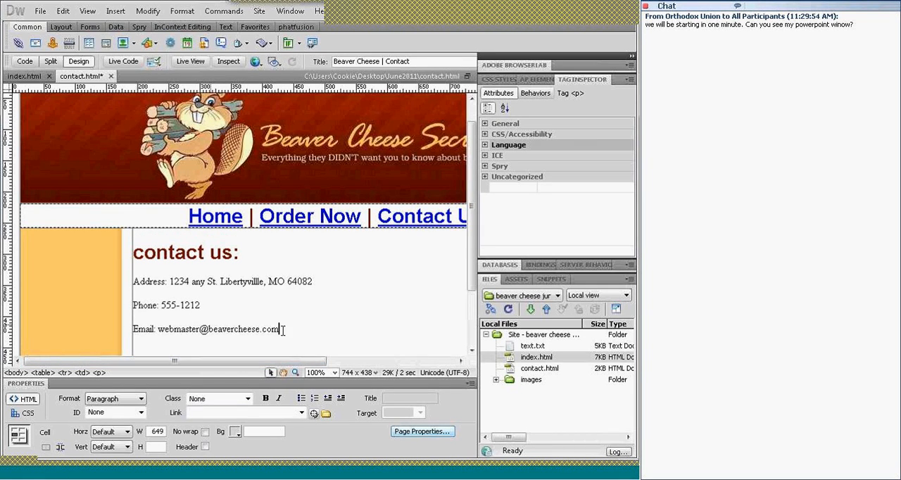
Center the contact heading together with the address, phone and email lines
left_click_drag(281, 329, 139, 259)
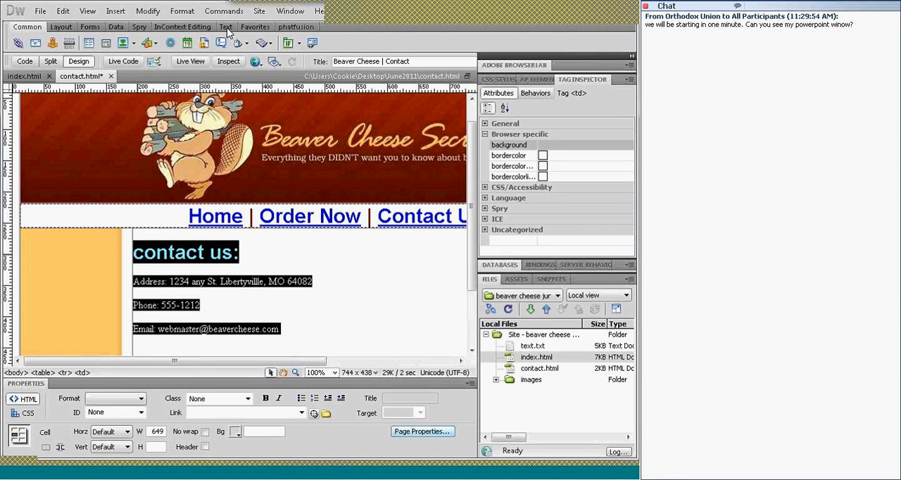
left_click(183, 12)
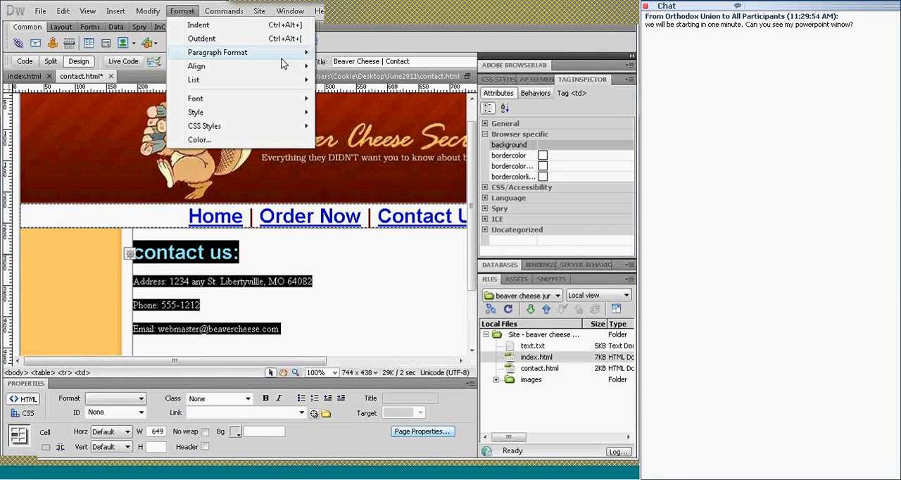
mouse_move(304, 70)
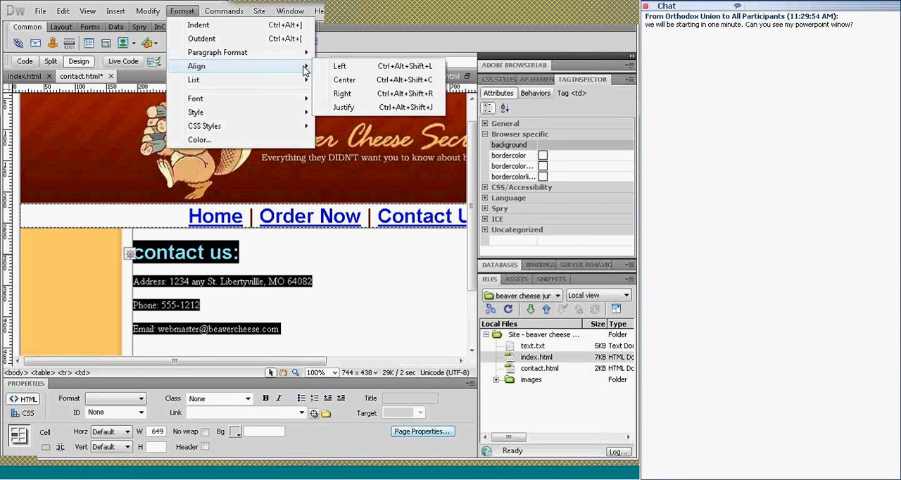
left_click(350, 80)
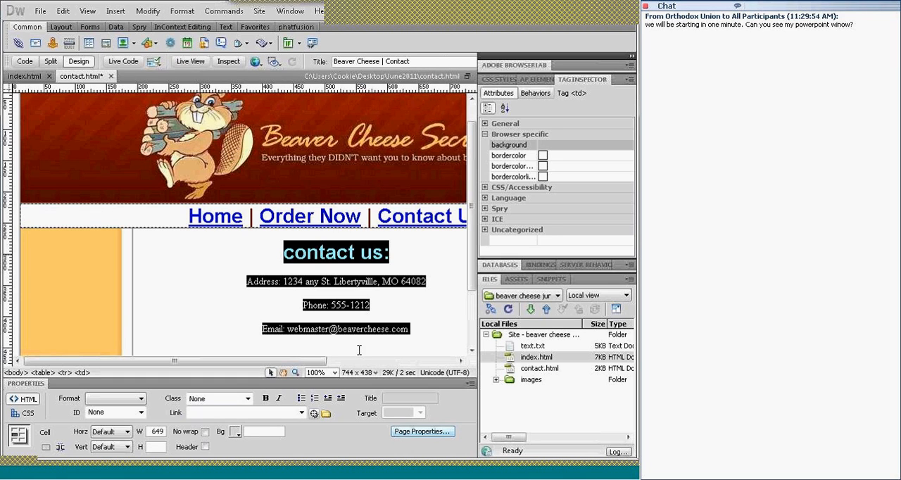
Apply the Paragraph format to the whole contact block and return the "contact us:" line to Heading 1
left_click(142, 399)
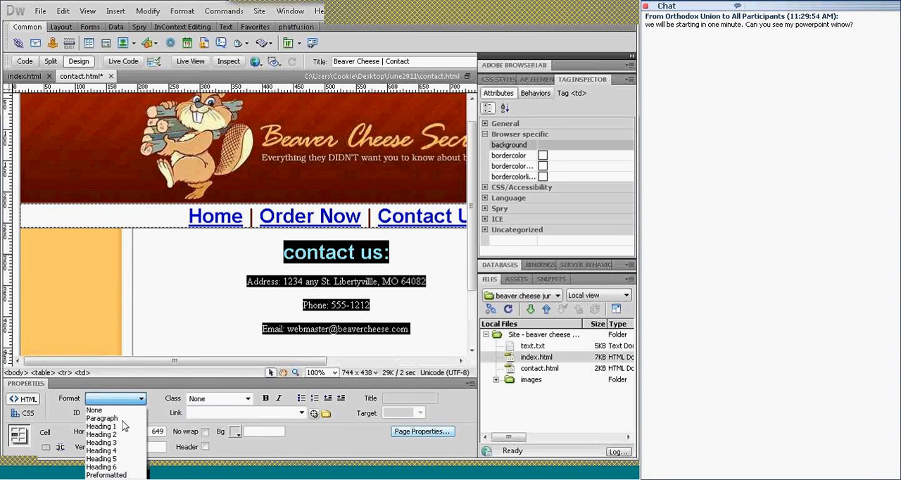
left_click(125, 422)
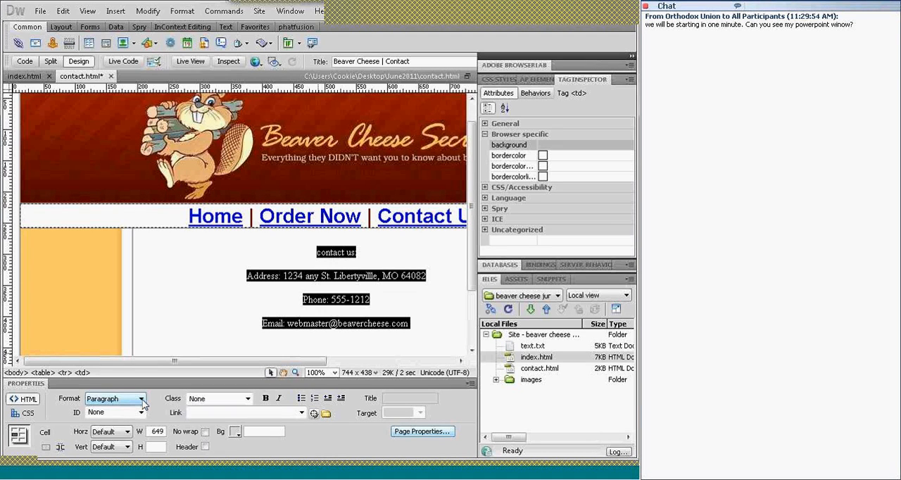
left_click(321, 252)
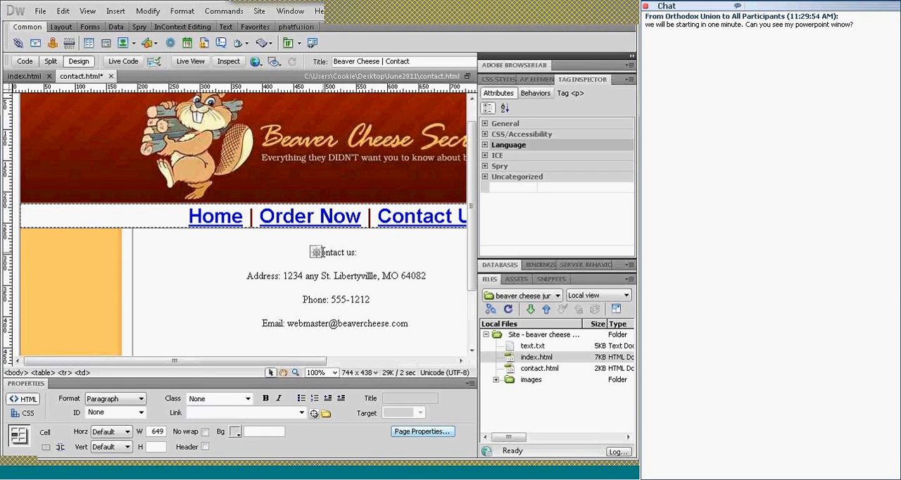
key("ctrl+1")
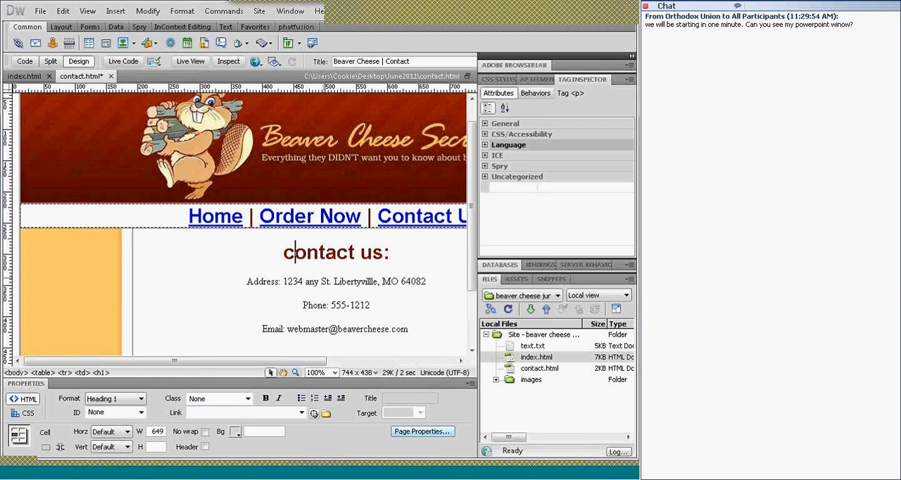
Turn the e-mail address on the Email line into a mailto: link to that same address
left_click(308, 281)
left_click_drag(313, 363, 358, 363)
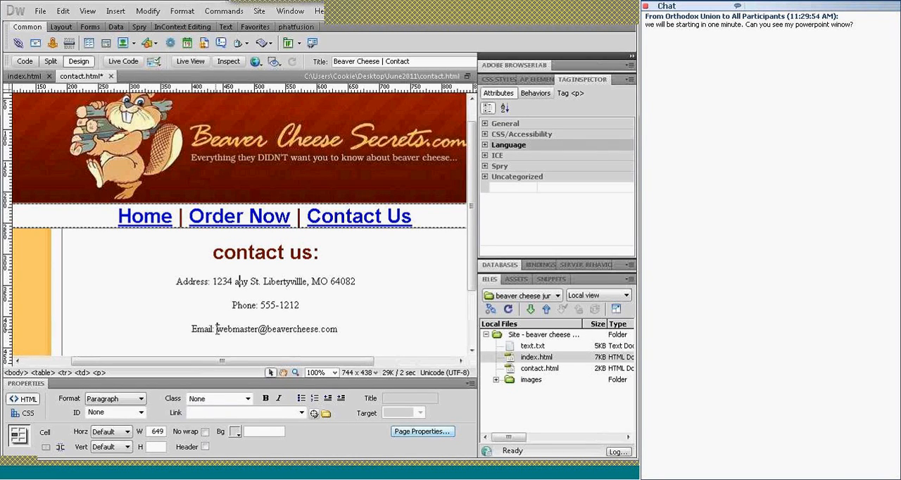
left_click_drag(326, 329, 342, 329)
key("ctrl+c")
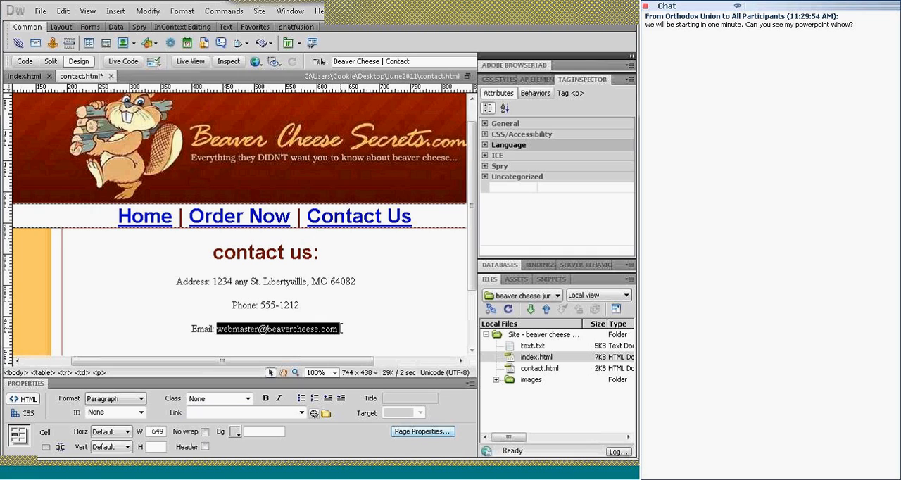
left_click(193, 415)
type("mailto:")
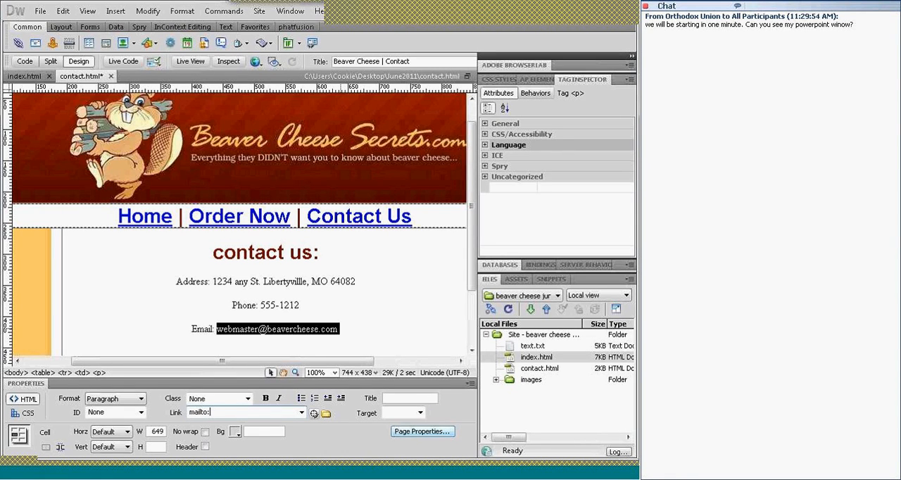
key("ctrl+v")
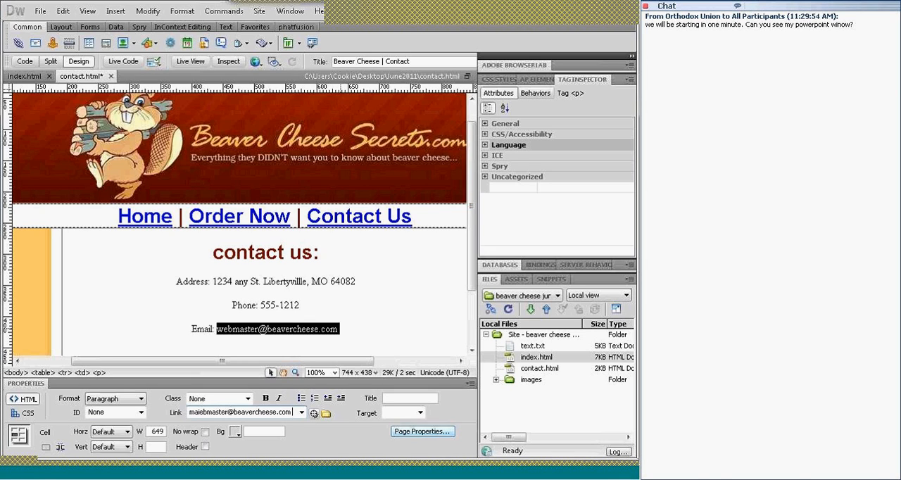
key("Return")
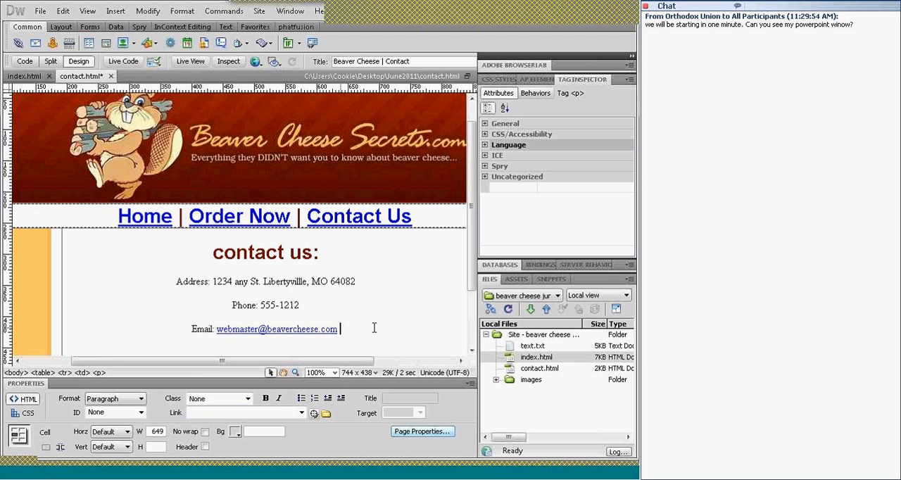
Save the contact page and show it in Live View
key("ctrl+s")
left_click(188, 62)
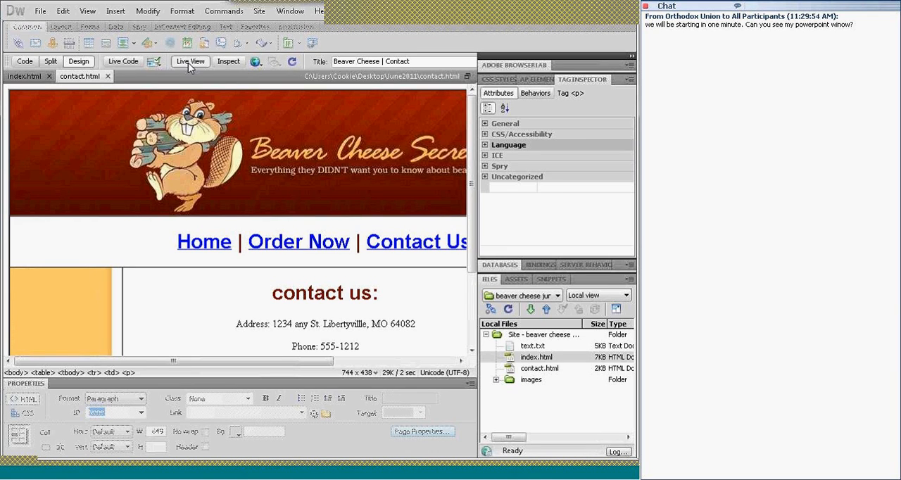
Look over the contact details and e-mail link in Live View and return to Design view
left_click(189, 63)
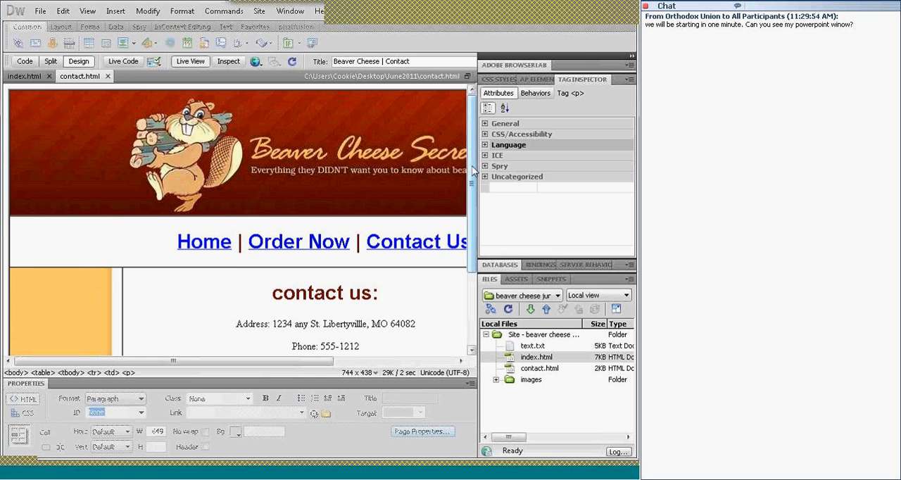
scroll(473, 171, "down", 3)
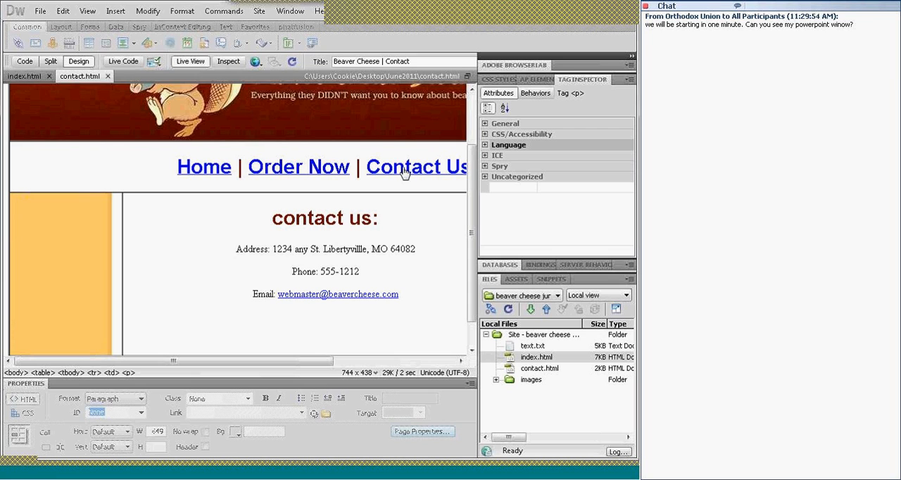
left_click(189, 63)
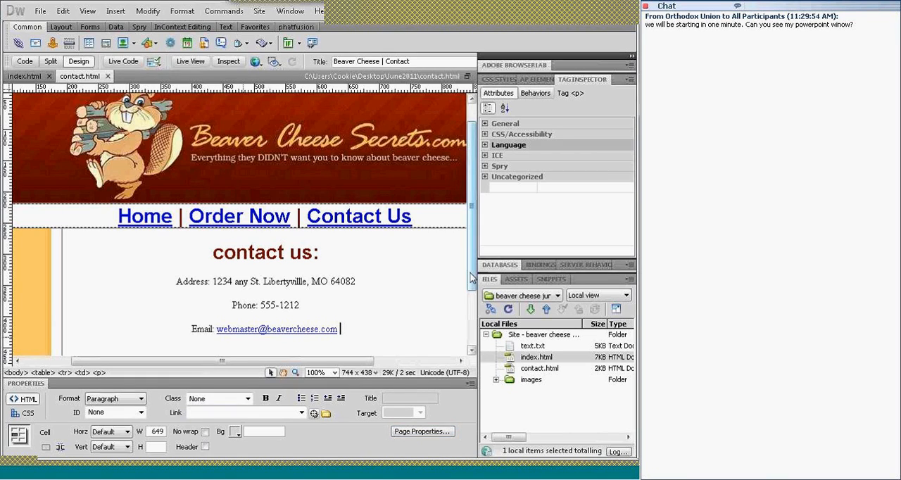
Change the navigation line to Heading 2 on both contact.html and index.html
scroll(472, 278, "down", 3)
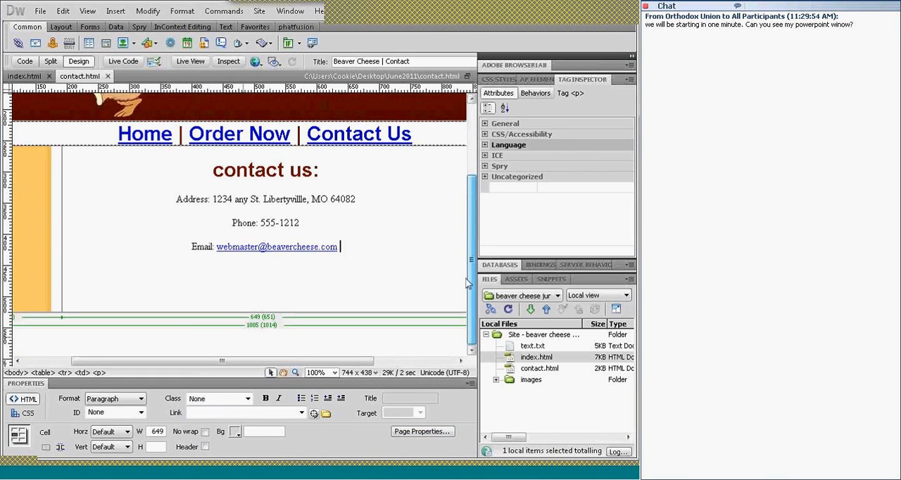
scroll(468, 283, "up", 3)
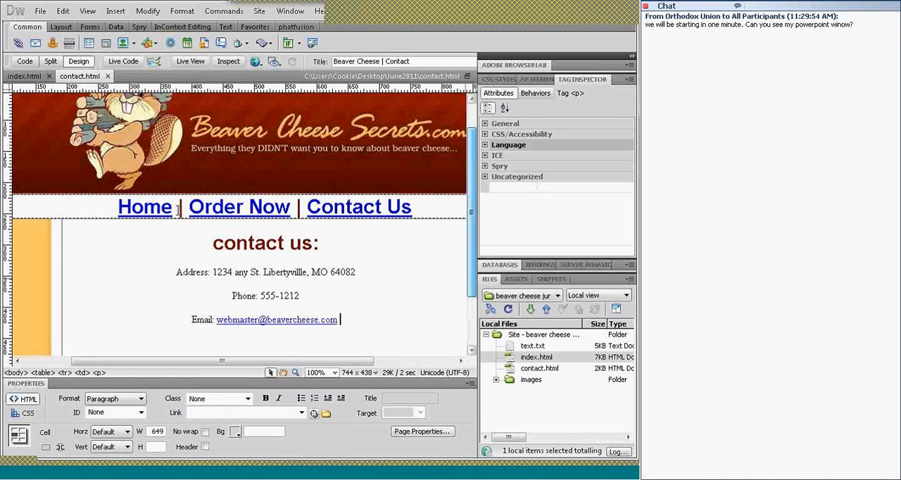
left_click(144, 206)
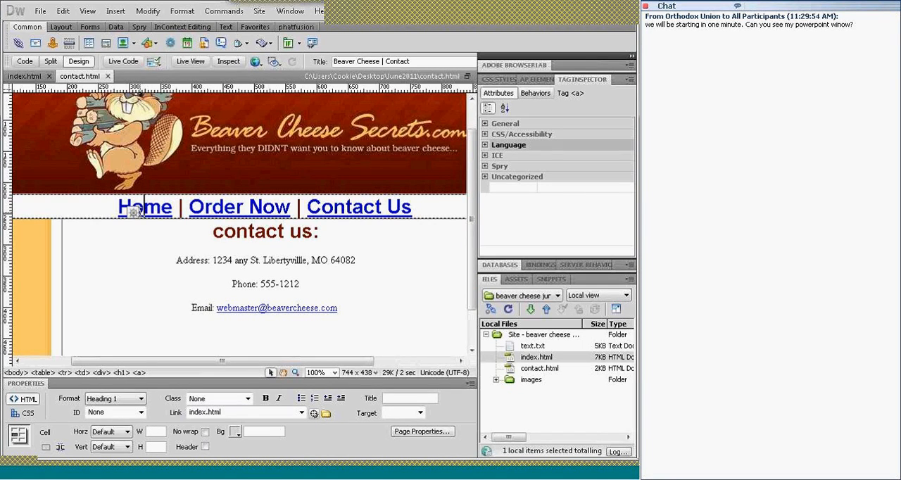
key("ctrl+2")
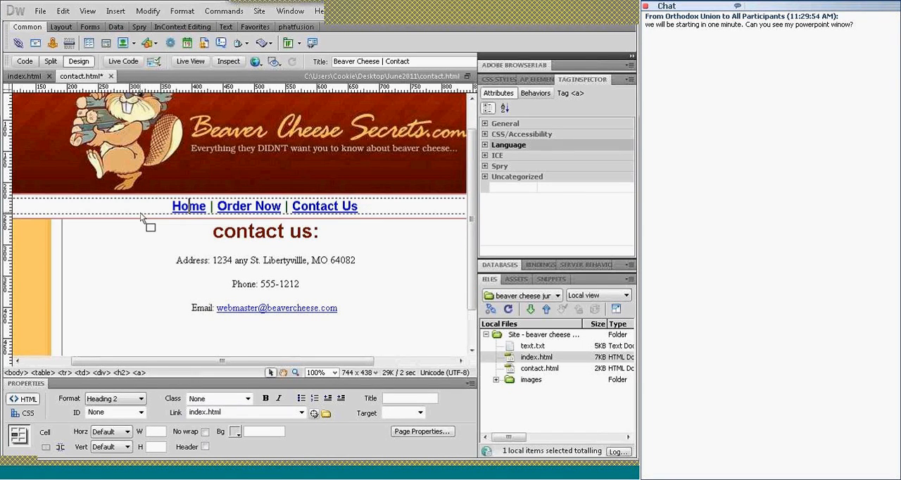
left_click(26, 79)
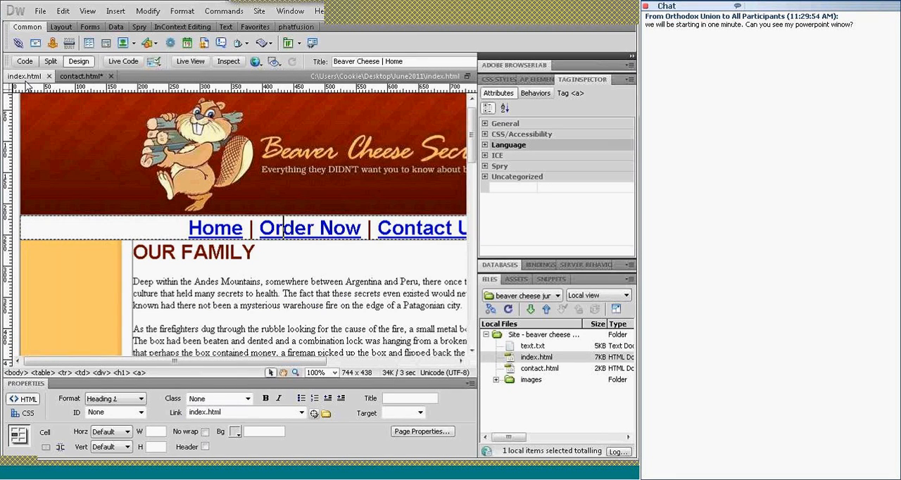
key("ctrl+2")
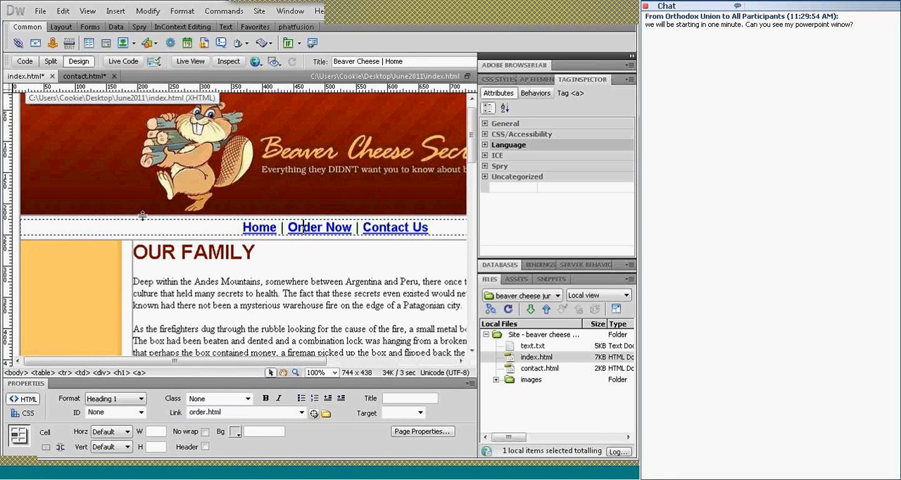
Remove the link from the Home item in the index page's navigation line
left_click(258, 226)
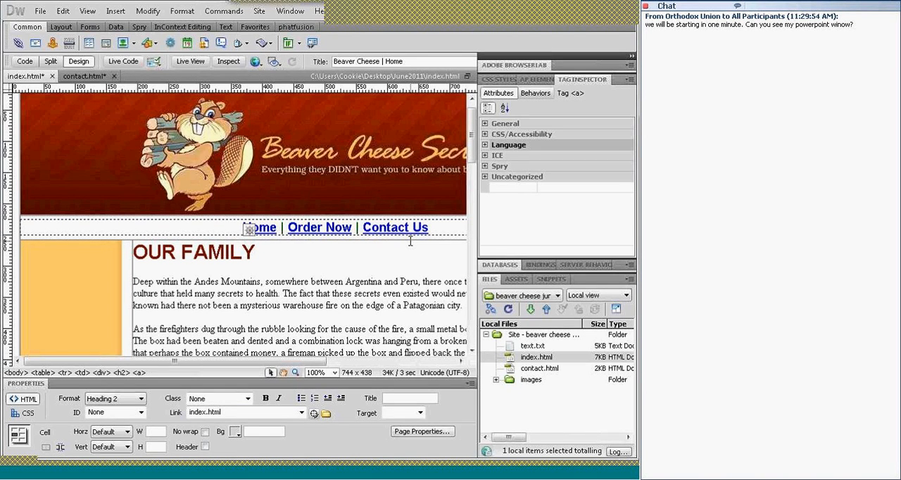
left_click(276, 166)
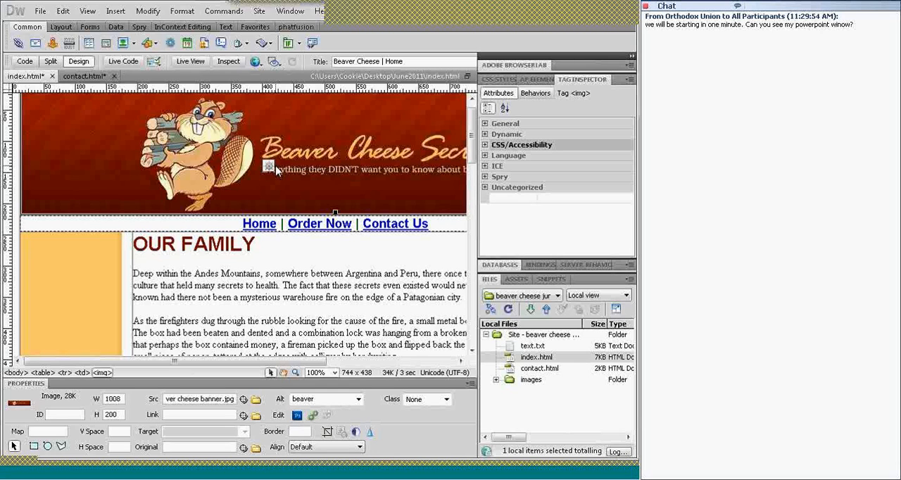
left_click(260, 225)
left_click(255, 224)
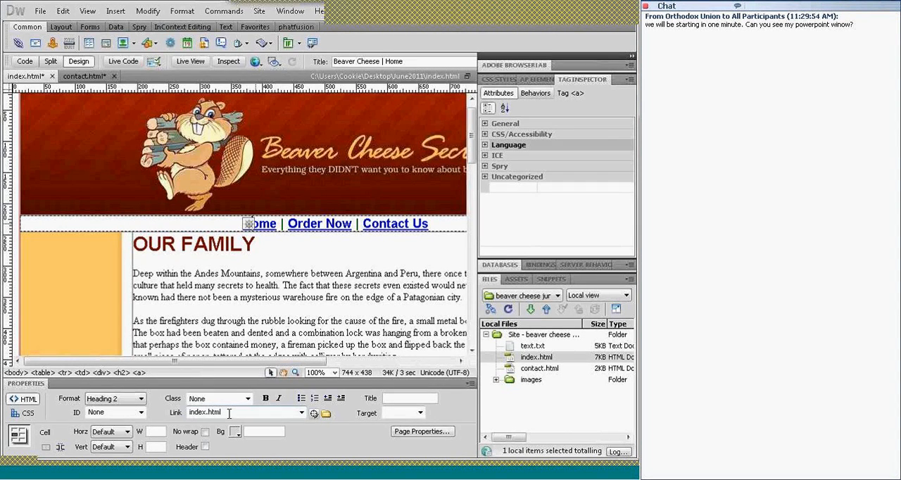
left_click(173, 414)
key("Delete")
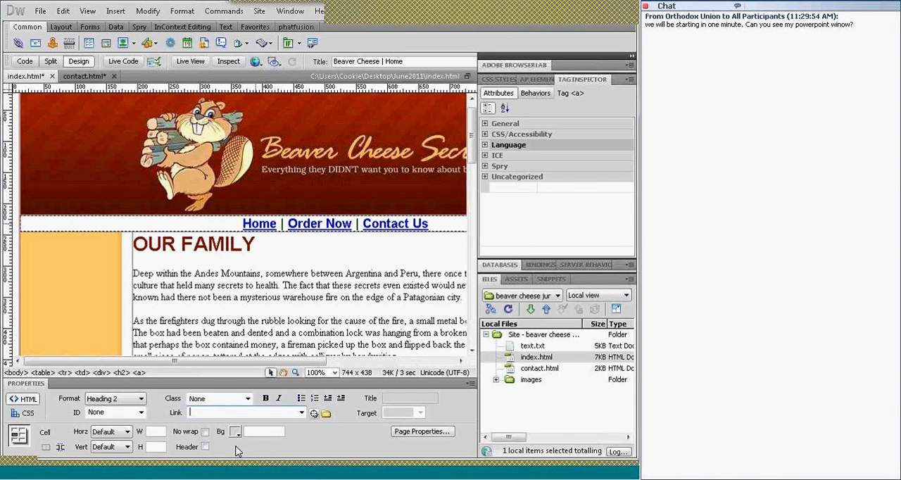
key("Return")
Link the Home item to the index file in the June2011 folder by browsing for it
left_click(326, 414)
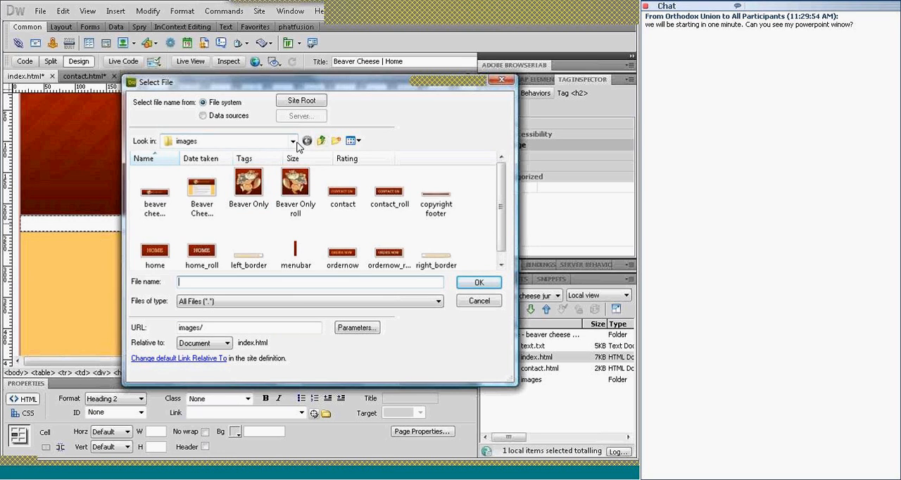
left_click(322, 143)
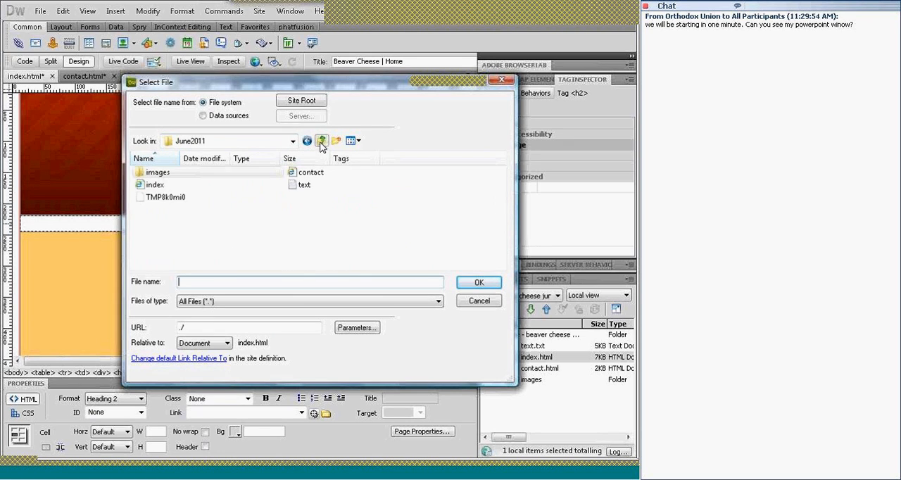
double_click(155, 186)
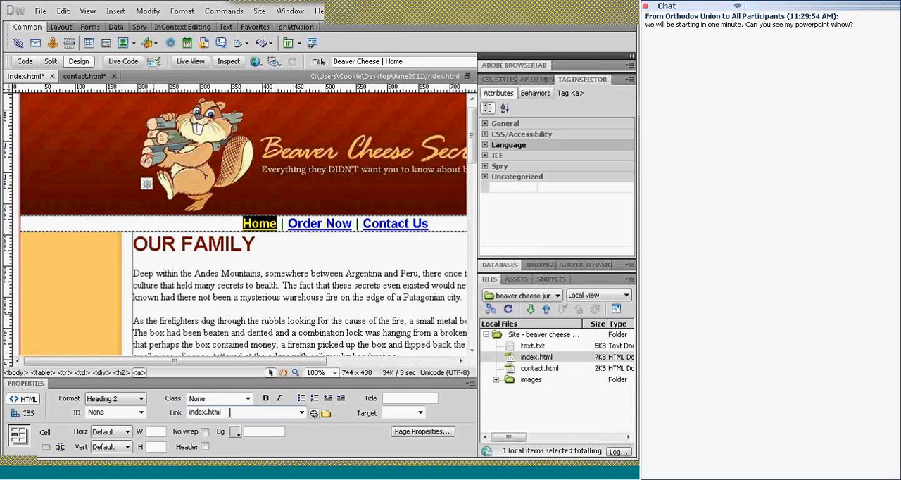
double_click(230, 416)
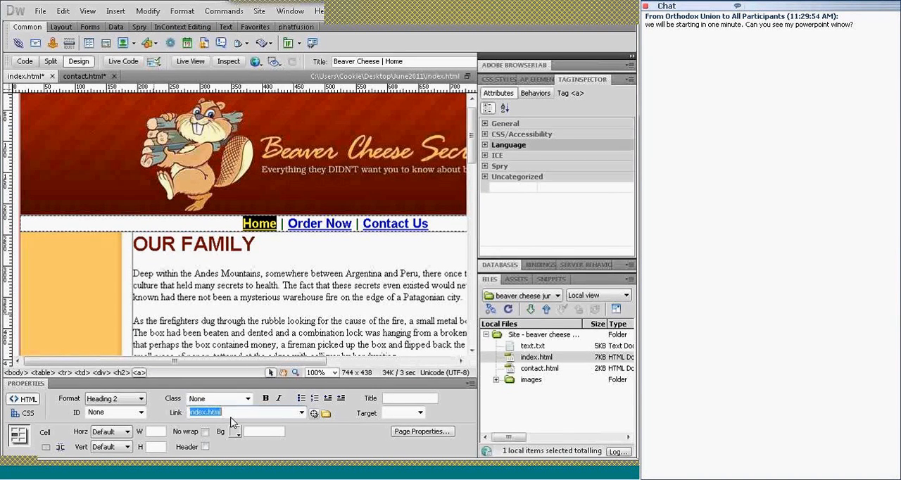
left_click(232, 420)
left_click(345, 276)
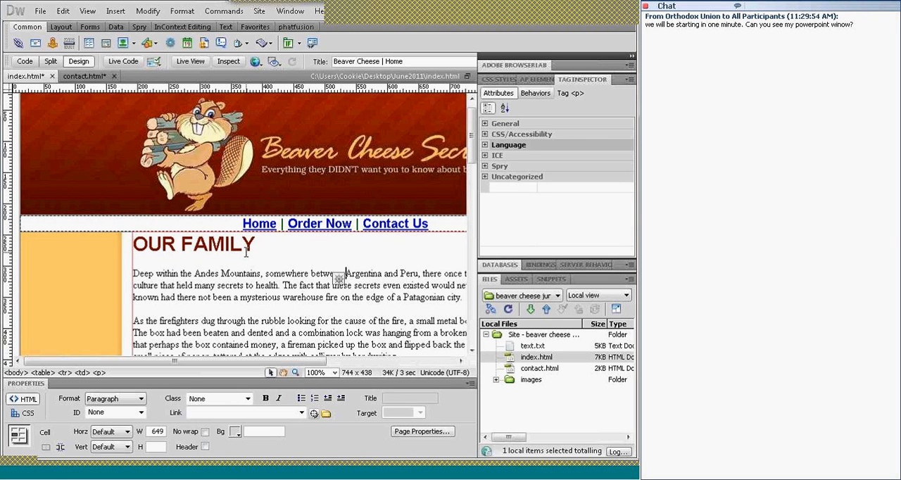
Make contact.html the active page and save all open pages
left_click(83, 76)
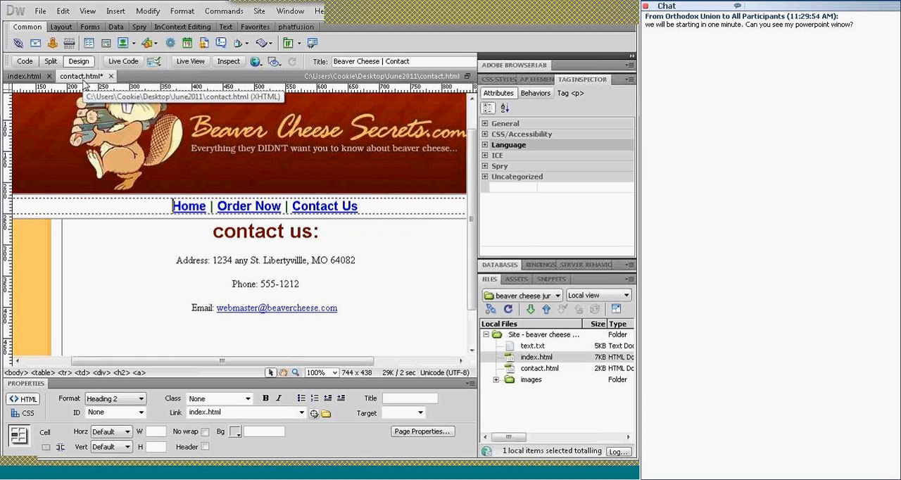
left_click(40, 12)
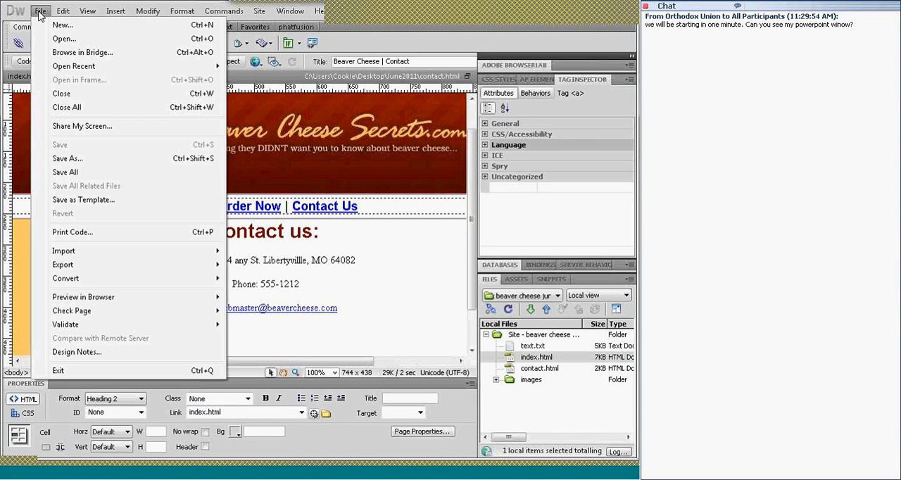
left_click(64, 174)
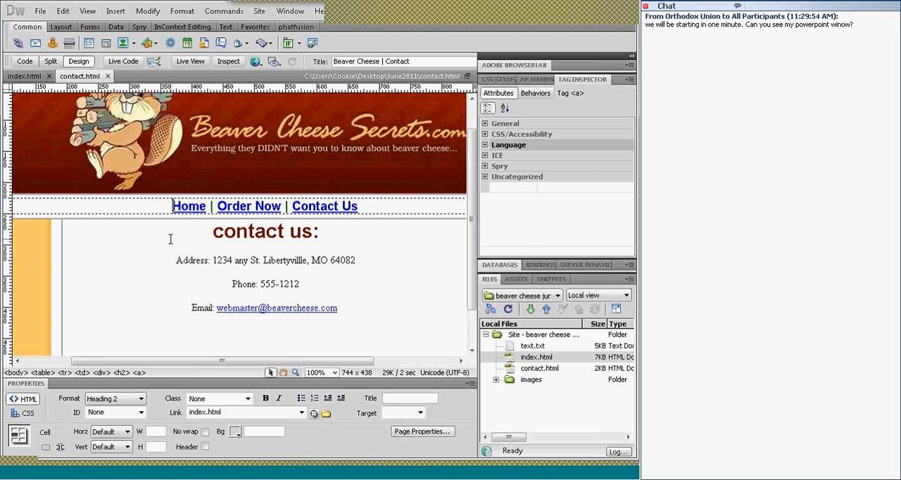
Save a copy of the contact page as "order" in the June2011 folder
left_click(41, 11)
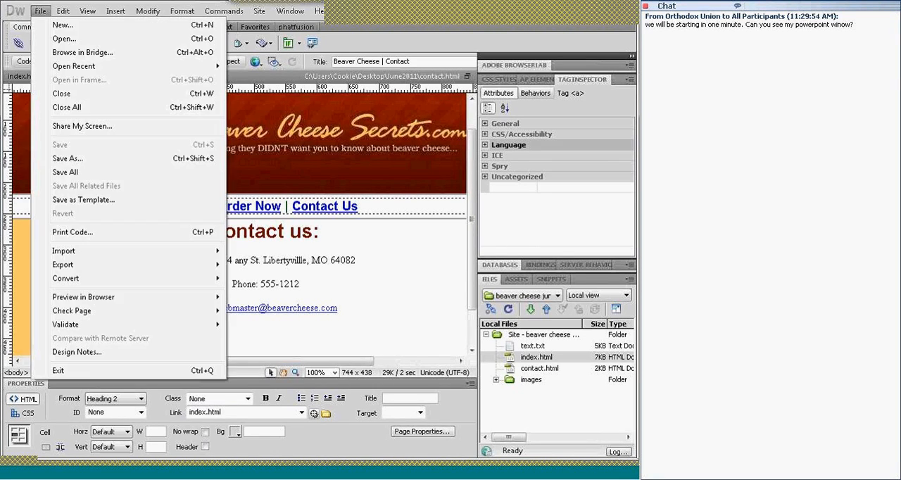
left_click(69, 158)
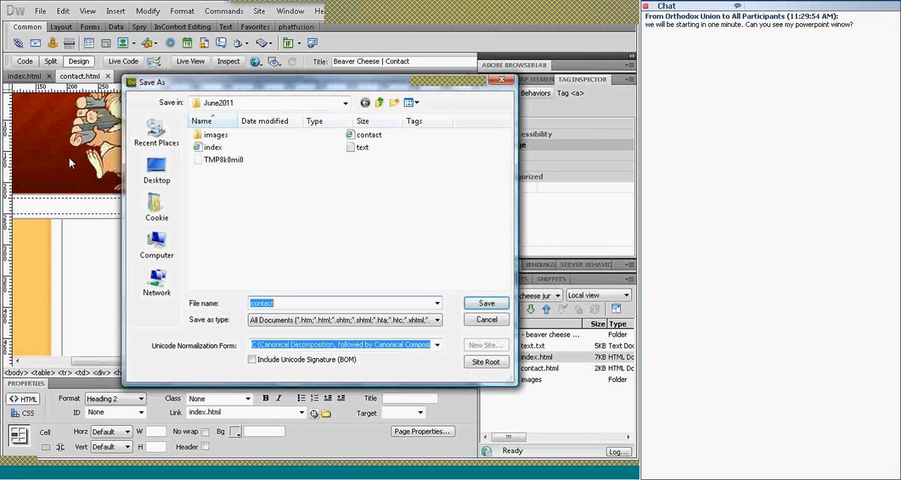
type("order")
left_click(475, 309)
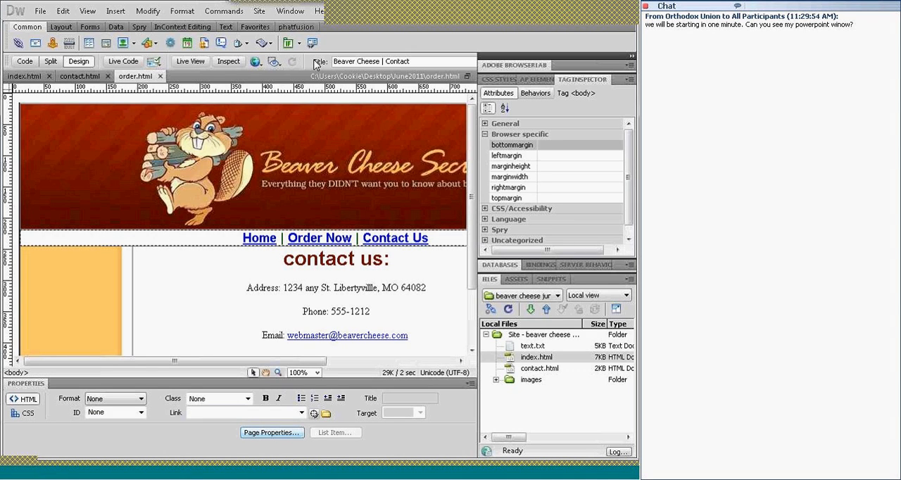
Set the order page's title to "Beaver Cheese | Order Now" and replace its "contact us:" heading with "Order Now"
double_click(398, 62)
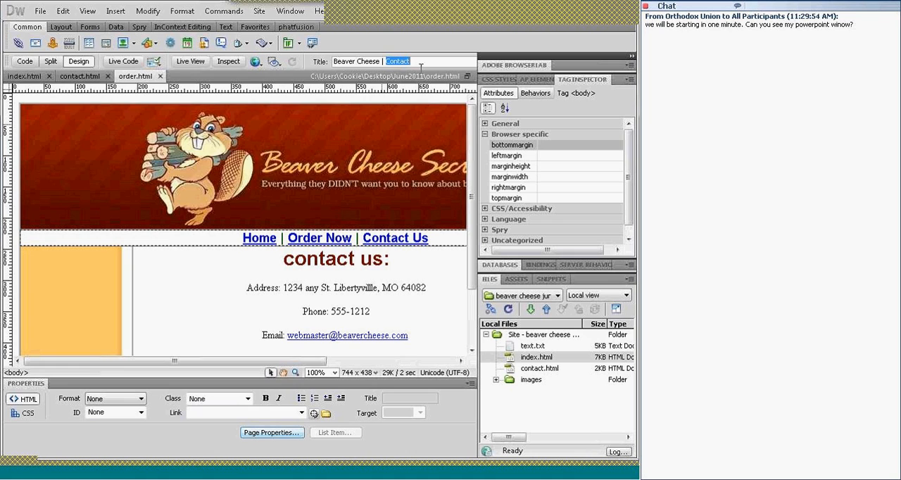
type("Order Now")
left_click_drag(285, 261, 398, 261)
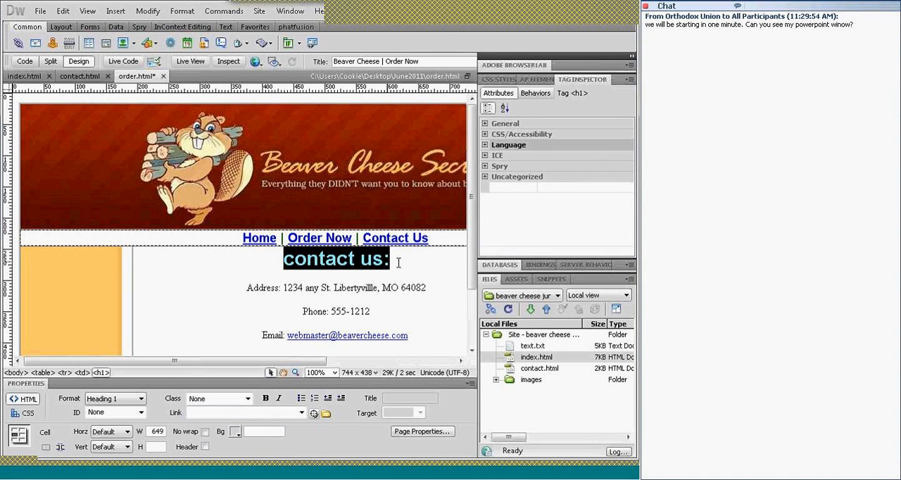
type("Order ")
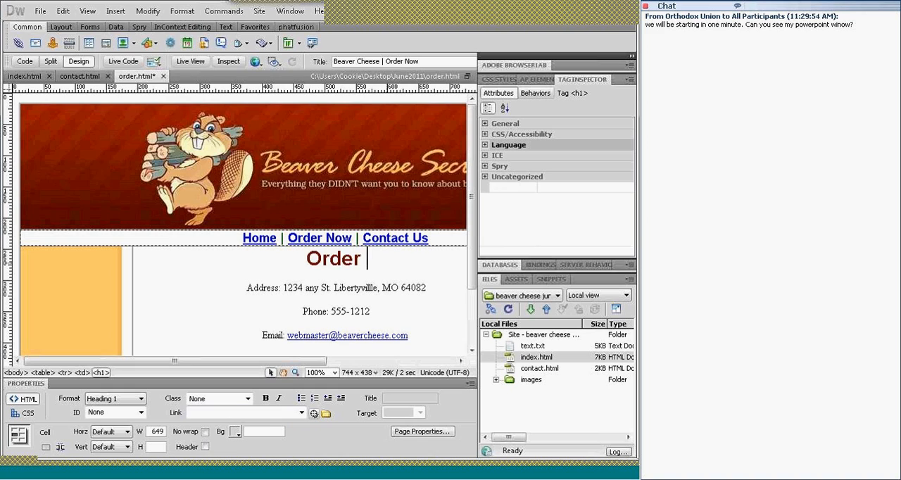
type("Now")
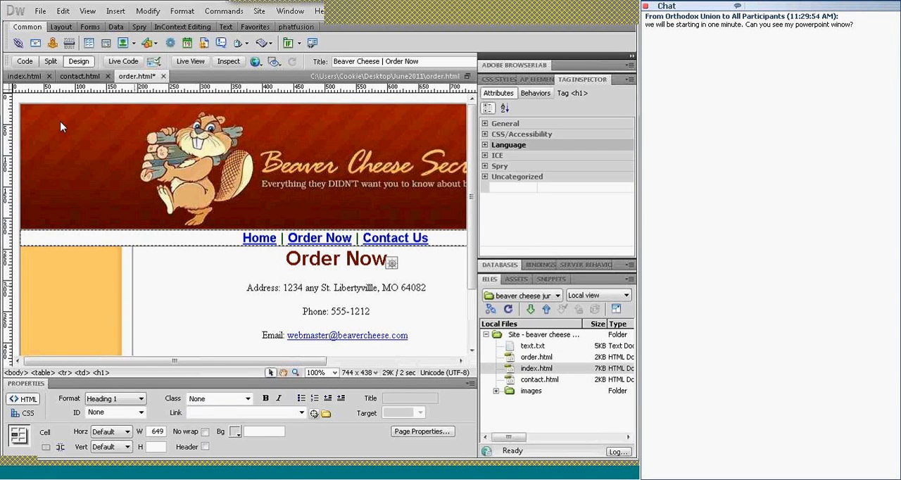
On the index page, insert the Beaver Only image from the images folder at the end of the OUR FAMILY heading
left_click(15, 78)
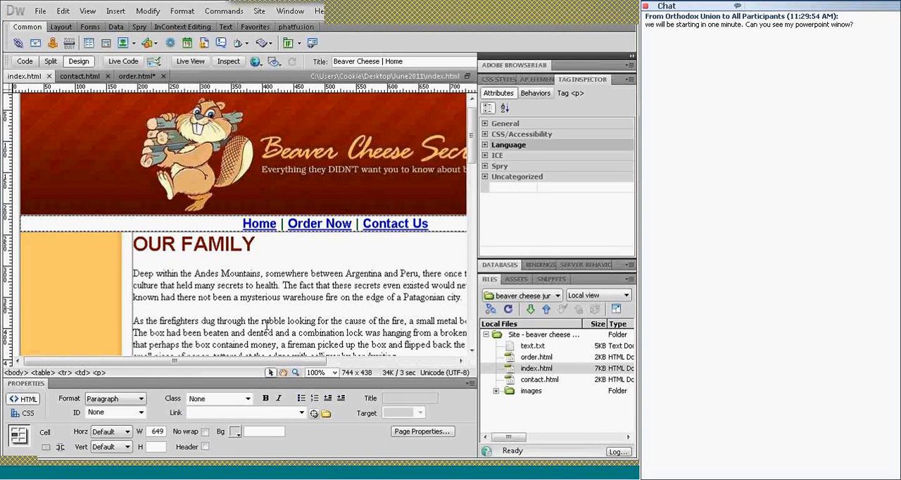
left_click_drag(302, 364, 354, 360)
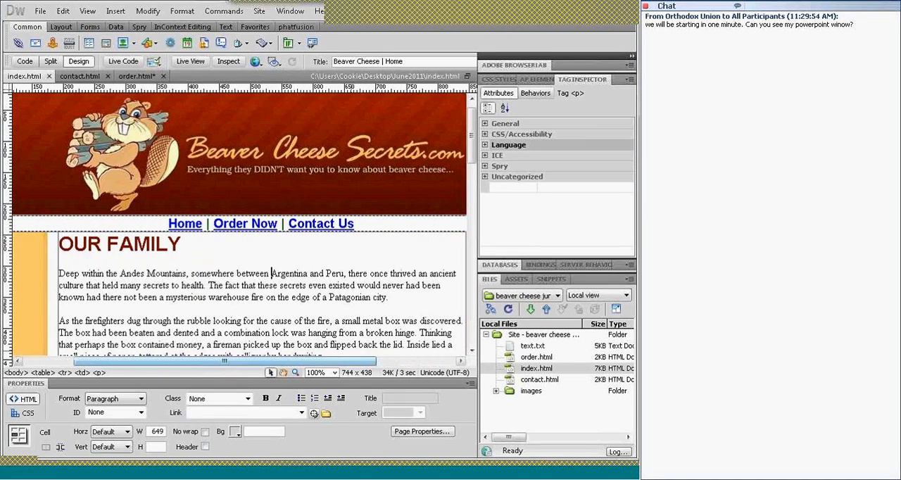
left_click(197, 162)
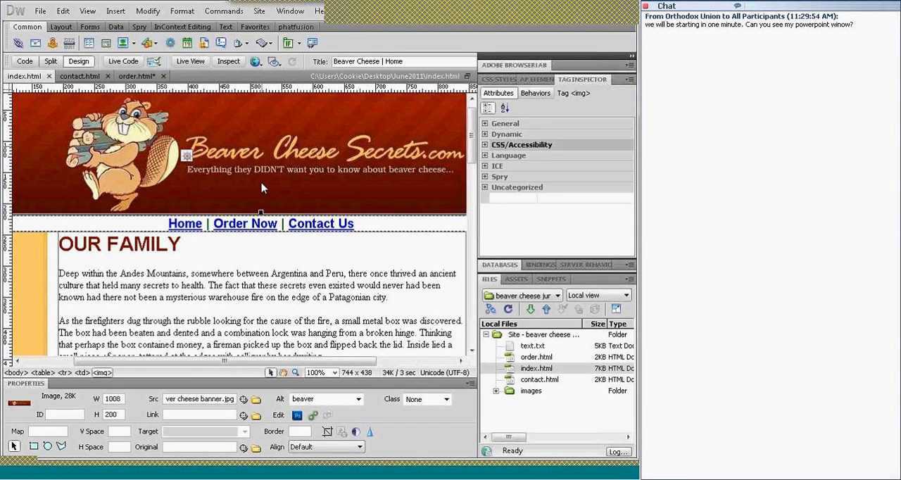
left_click(260, 250)
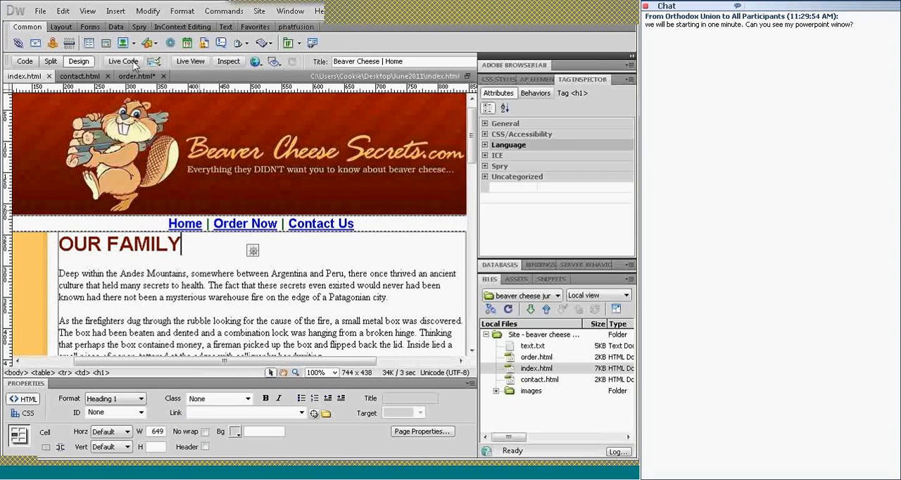
left_click(117, 11)
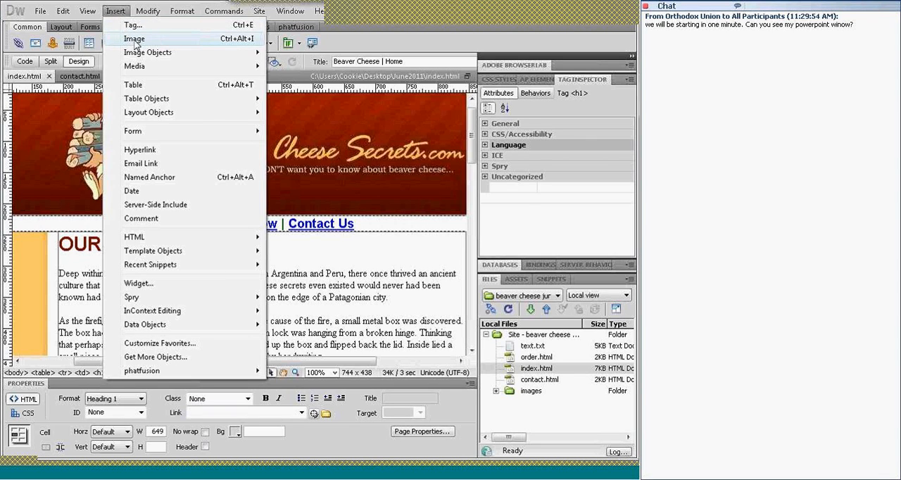
left_click(135, 40)
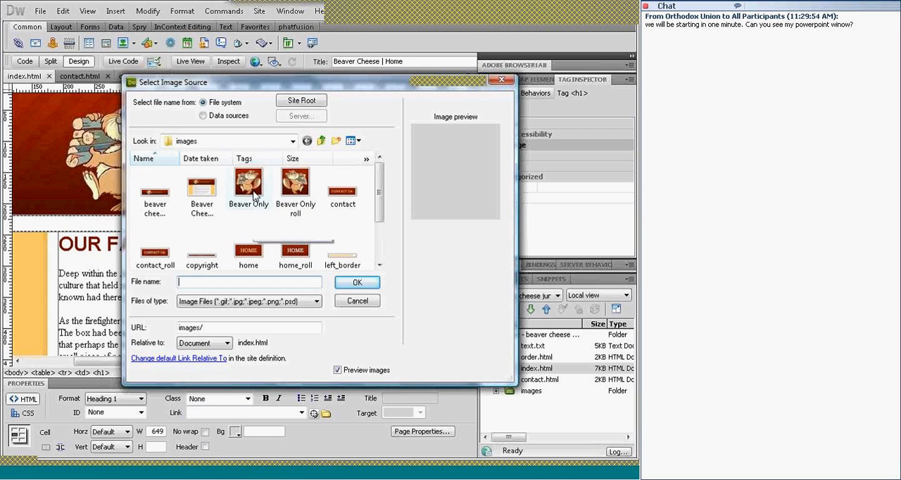
left_click(255, 197)
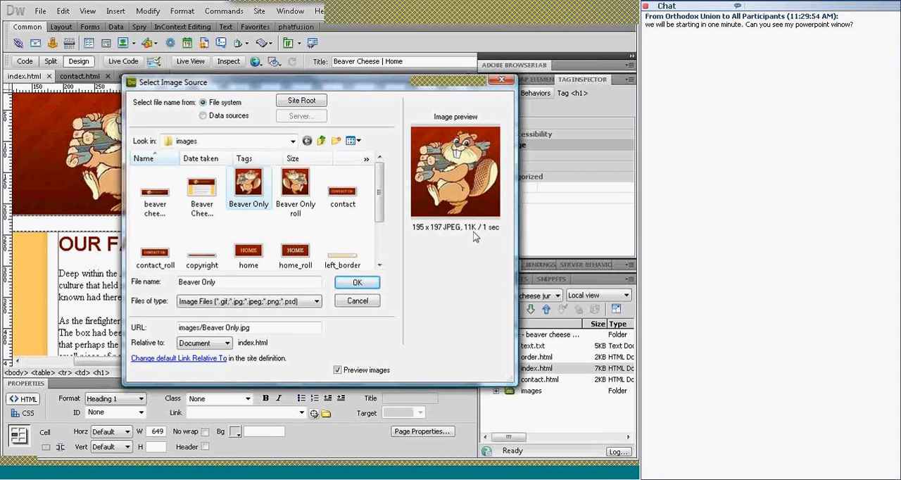
left_click(368, 283)
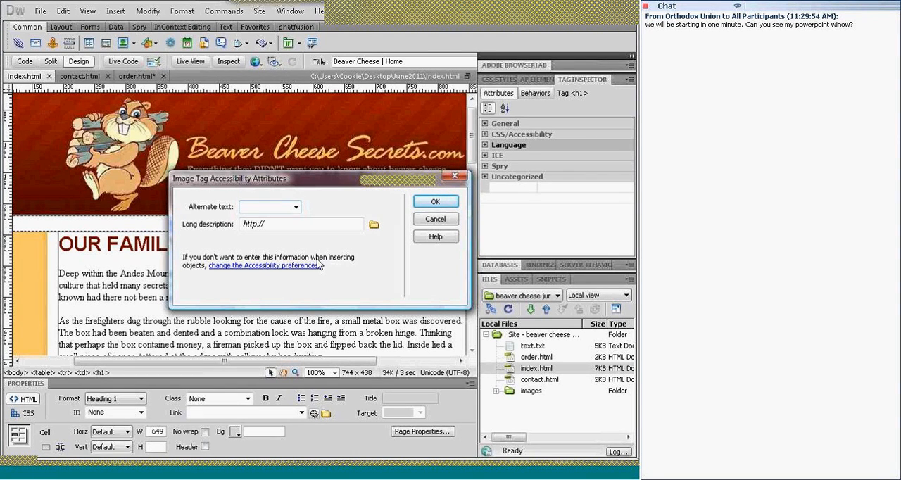
Give the inserted image the alternate text "beaver carrying logs" and accept the accessibility attributes
type("bea")
type("ver c")
type("arrying logs")
left_click(437, 202)
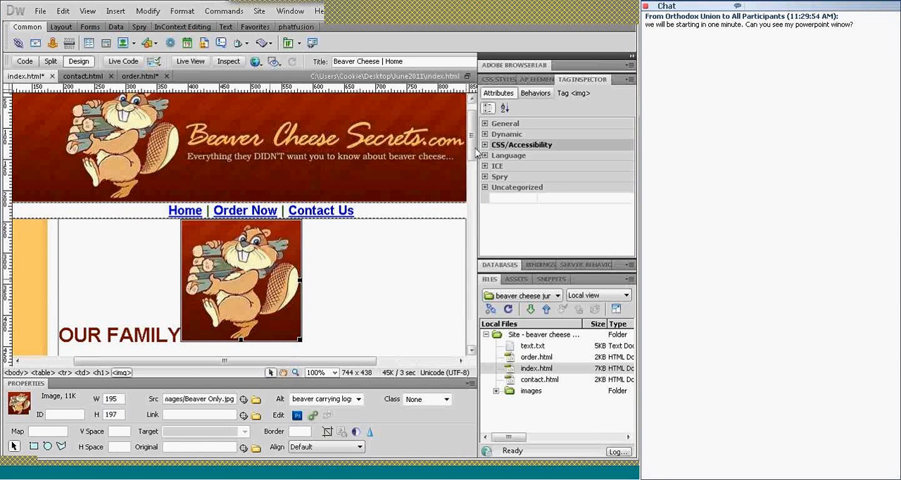
Resize the beaver image freehand by its corner, ending at about 204 by 186 pixels
scroll(475, 147, "down", 3)
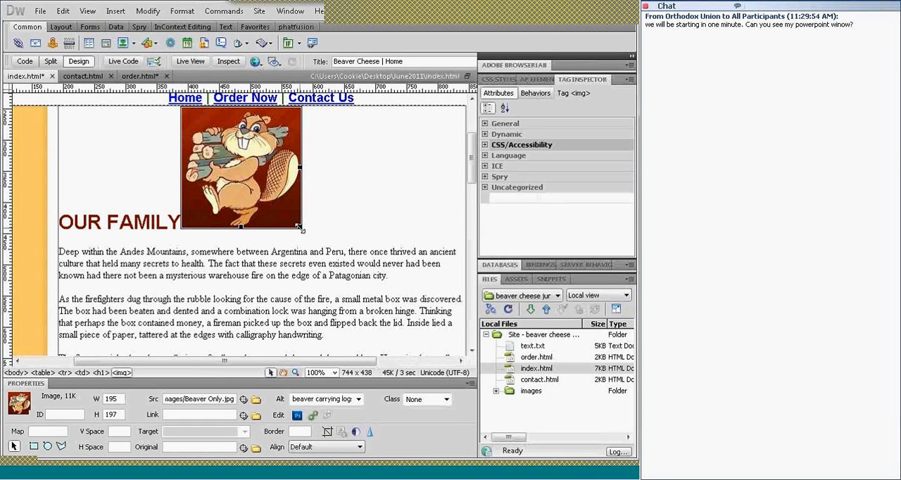
left_click_drag(300, 228, 285, 213)
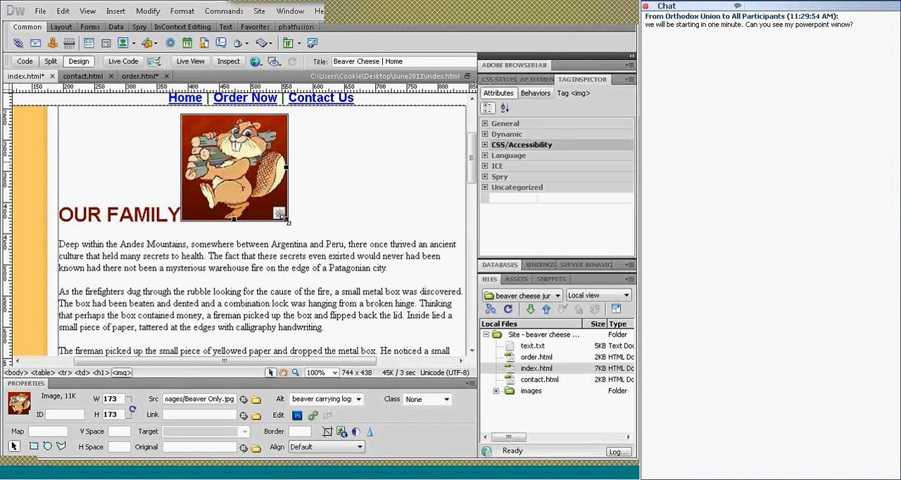
left_click_drag(287, 222, 300, 228)
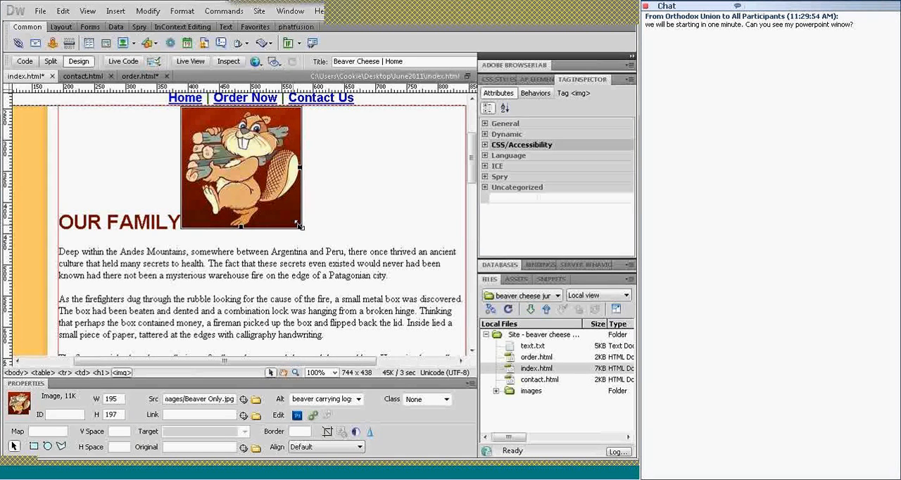
left_click_drag(299, 225, 283, 201)
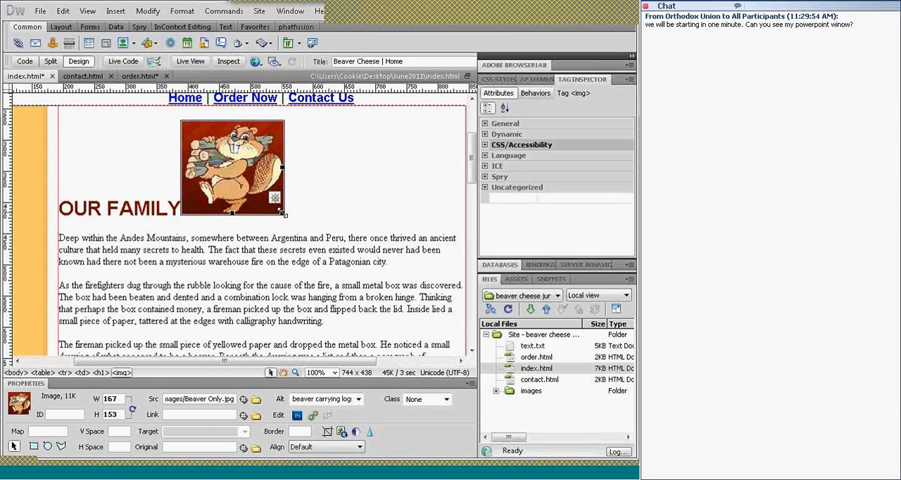
left_click_drag(283, 213, 308, 227)
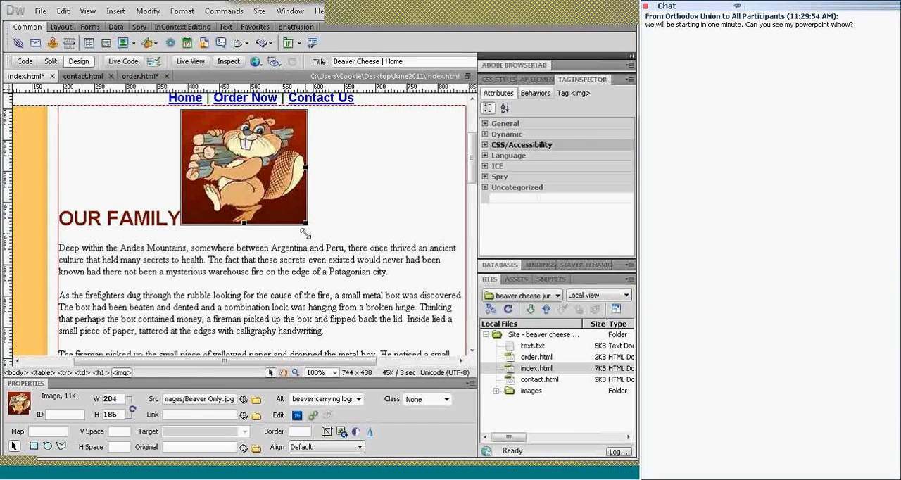
Try shrinking the beaver image's height and width separately to about 167 by 153 pixels, and undo both changes
left_click_drag(242, 224, 242, 205)
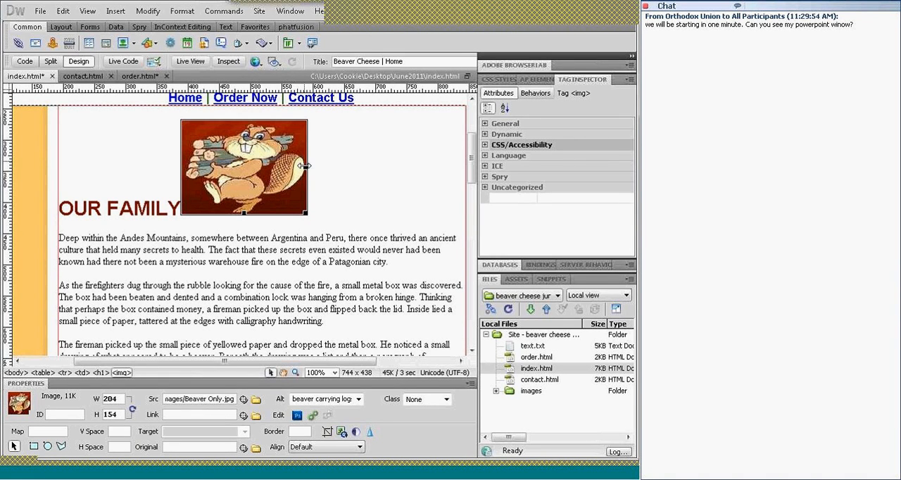
left_click_drag(282, 166, 284, 167)
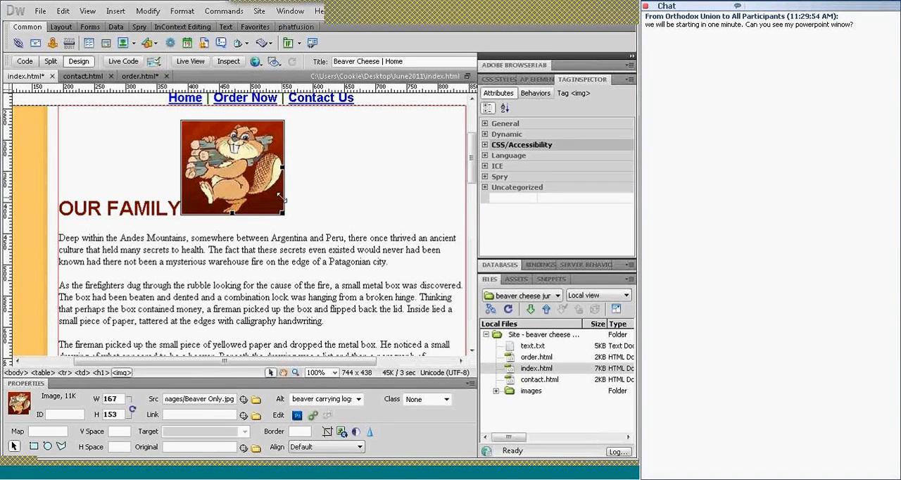
key("ctrl+z")
type("z")
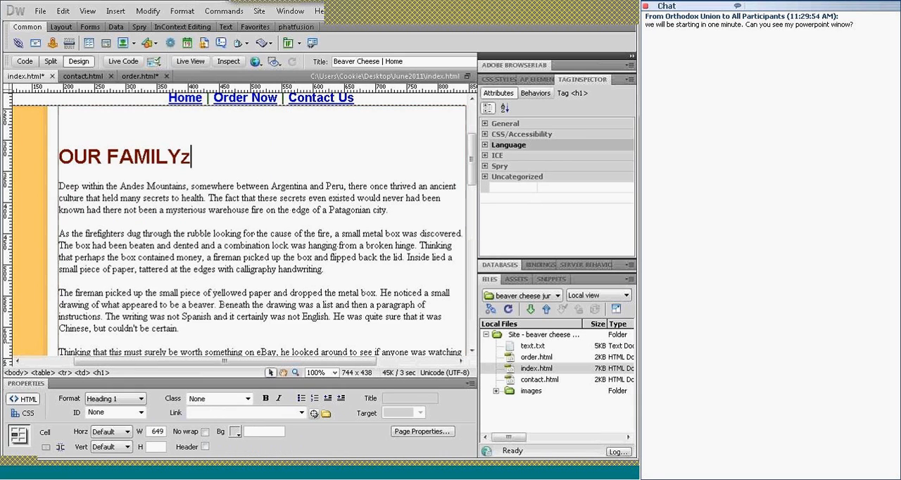
type("z")
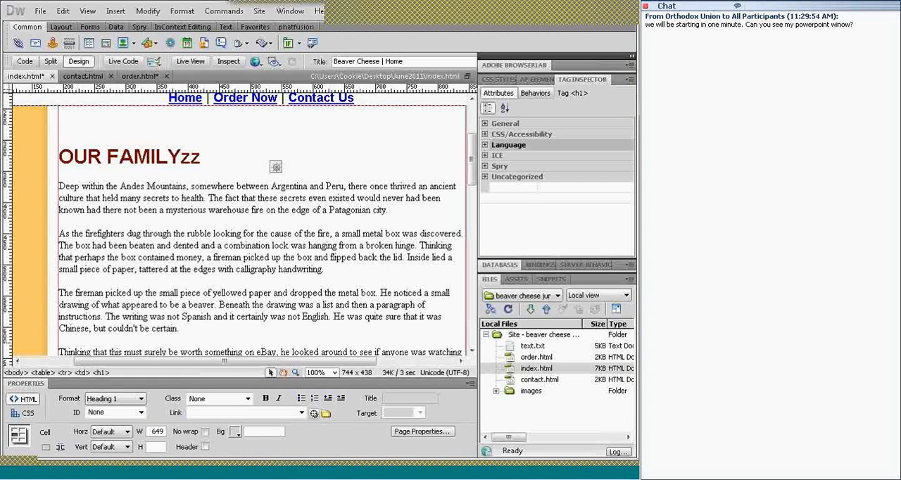
key("ctrl+z")
key("ctrl+z")
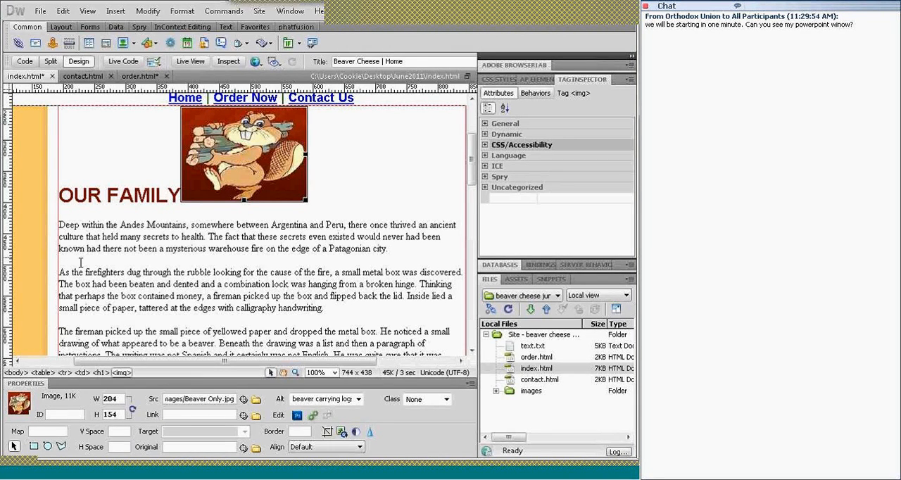
key("ctrl+z")
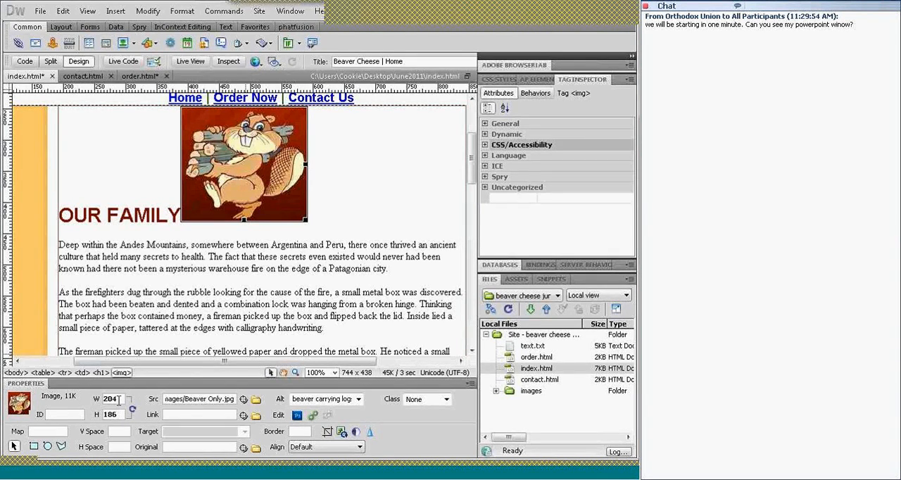
Set the beaver image's width to 102 and its height to 92
left_click_drag(110, 399, 92, 405)
type("102")
left_click_drag(117, 415, 98, 415)
type("92")
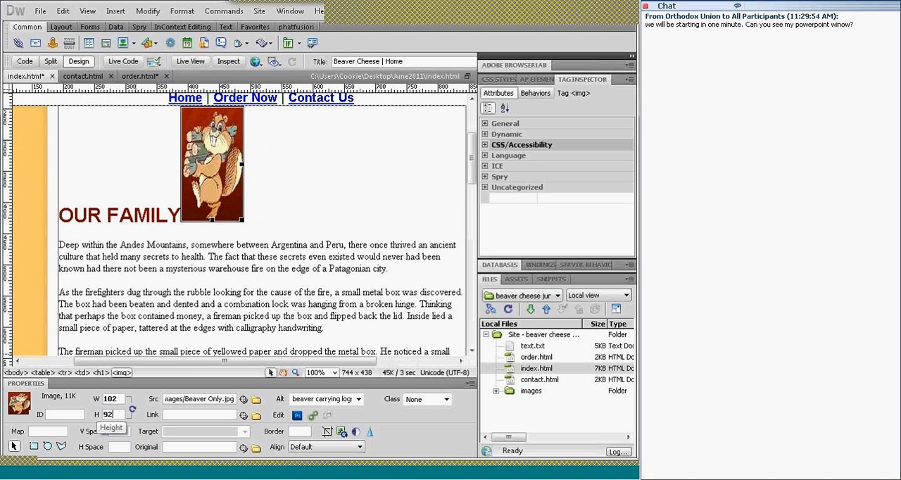
key("Return")
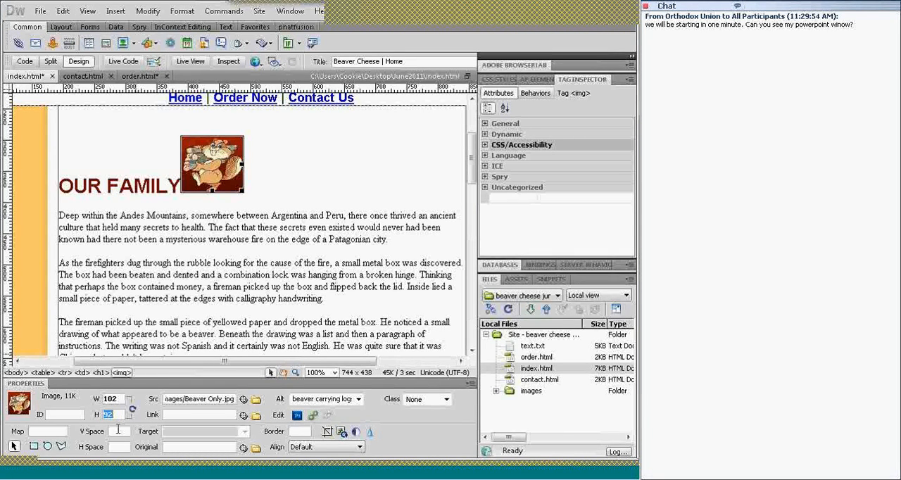
Set the beaver image's height to 186 and its width to 204
type("186")
key("Return")
double_click(109, 398)
type("204")
key("Return")
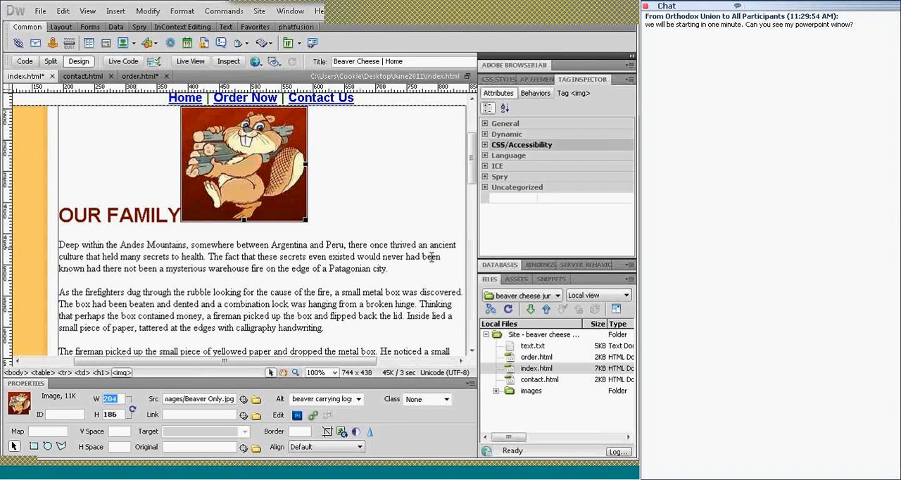
Preview the home page in Live View to check the image beside the OUR FAMILY heading, and return to Design view
left_click(262, 160)
left_click(191, 62)
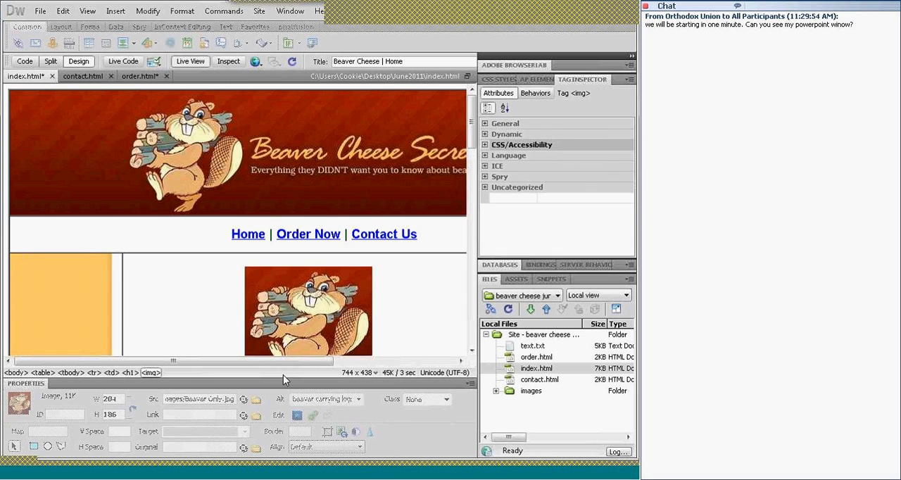
left_click_drag(281, 364, 326, 364)
left_click_drag(472, 137, 477, 163)
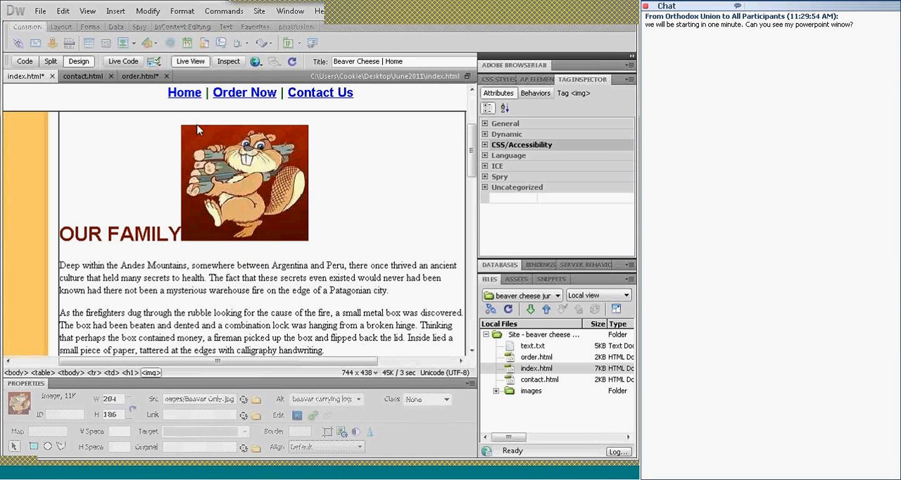
left_click(199, 63)
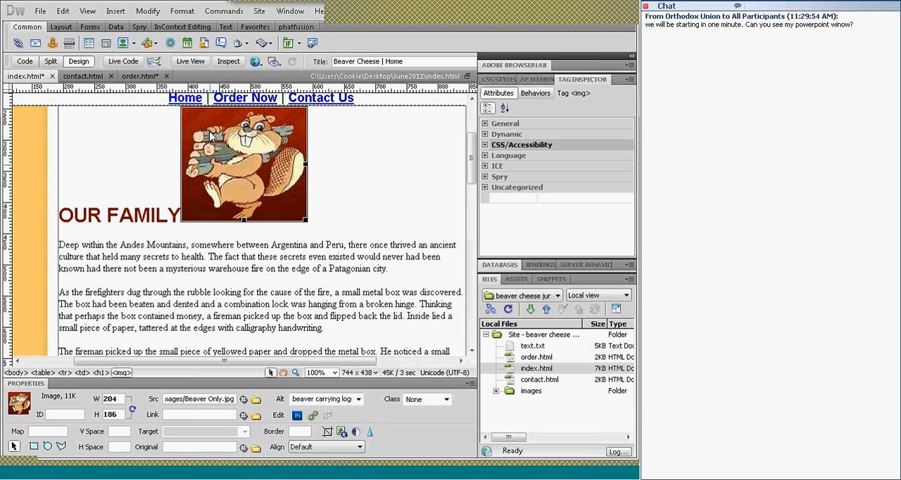
Try placing the beaver image within the body paragraphs, and move it back to the end of the OUR FAMILY heading
left_click_drag(360, 223, 405, 276)
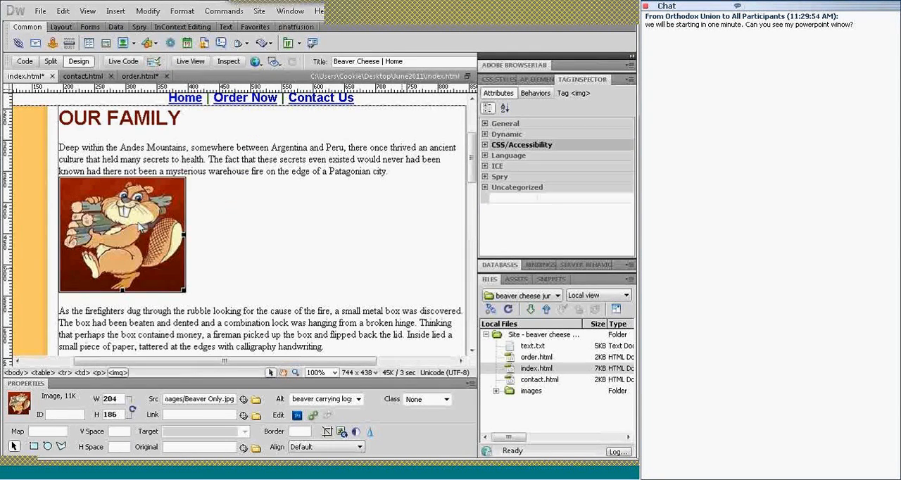
left_click_drag(318, 341, 340, 350)
left_click_drag(338, 285, 231, 123)
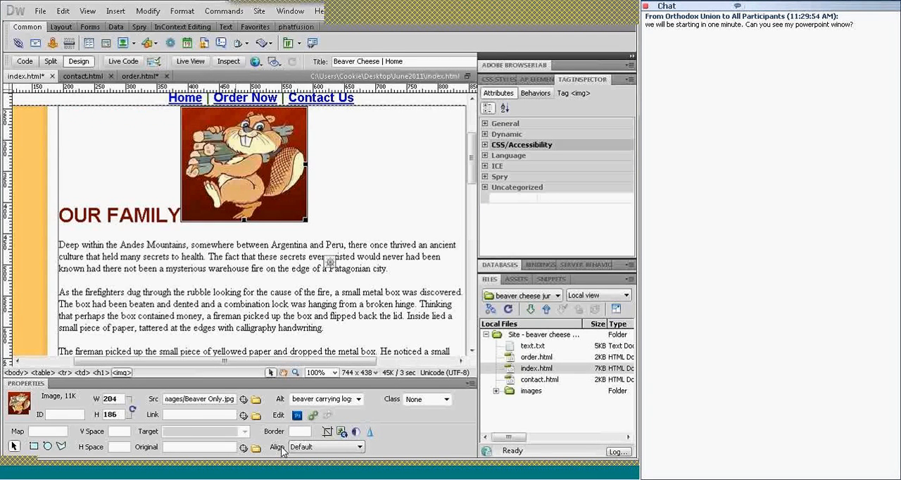
Set the beaver image's alignment to Right and move the image to the start of the OUR FAMILY heading
left_click(360, 448)
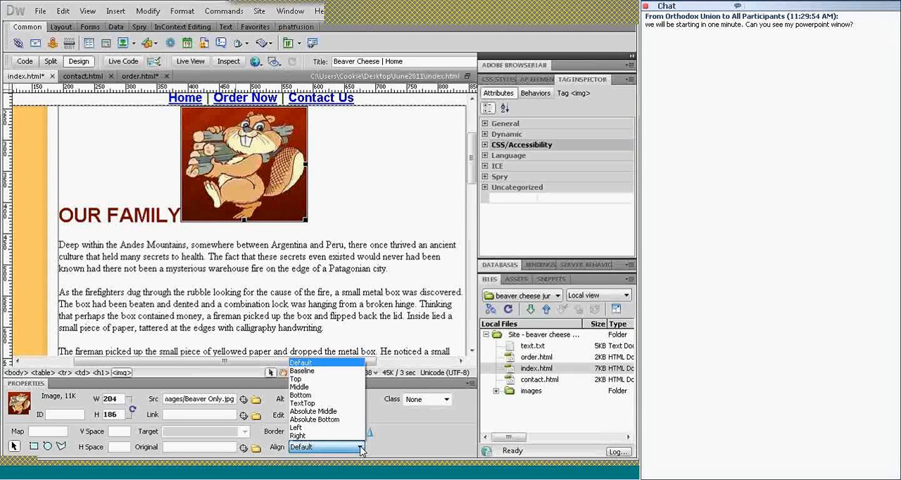
left_click(299, 437)
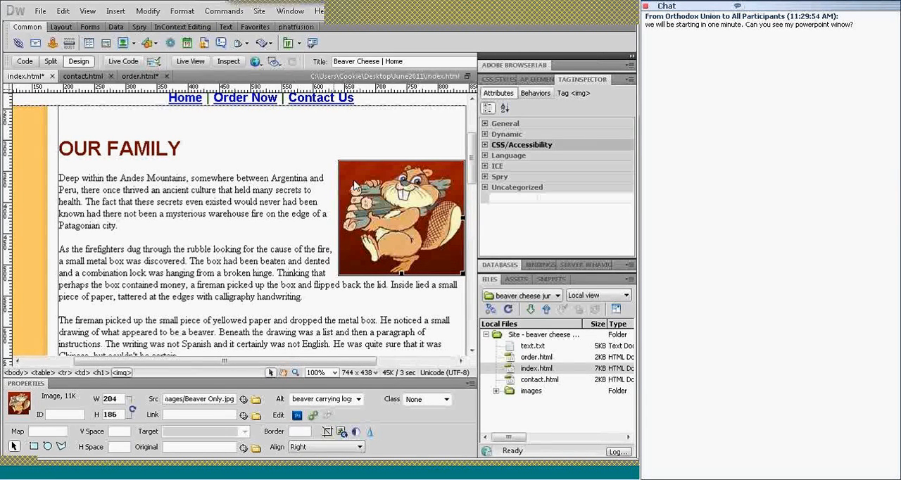
left_click_drag(345, 176, 65, 145)
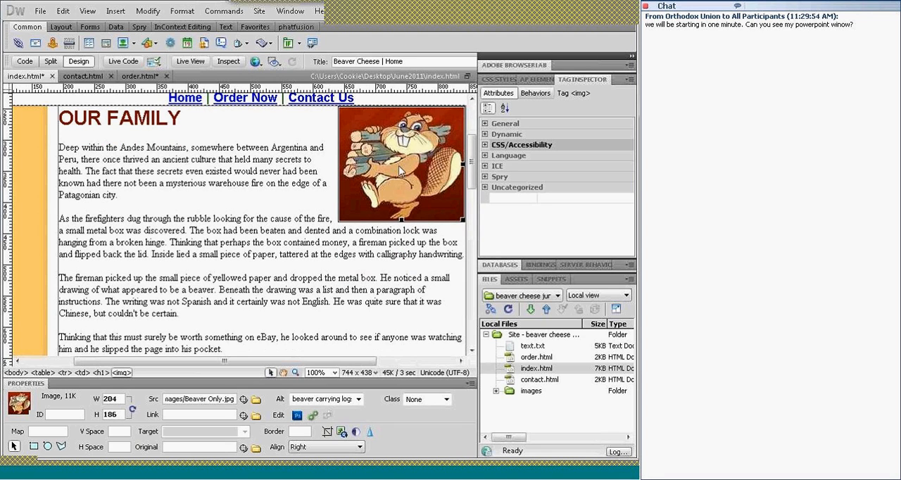
Try placing the right-aligned image after the OUR FAMILY heading text, and move it back to the heading's start
scroll(471, 167, "up", 2)
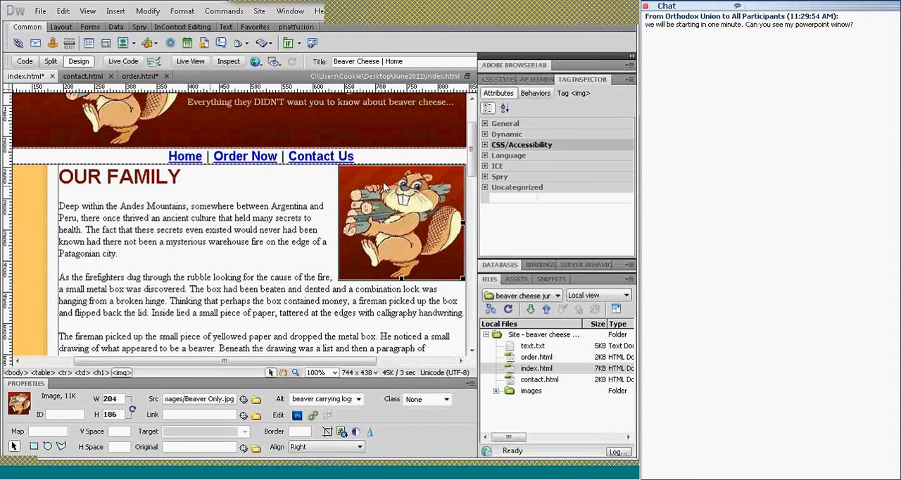
left_click(247, 181)
left_click_drag(248, 181, 185, 173)
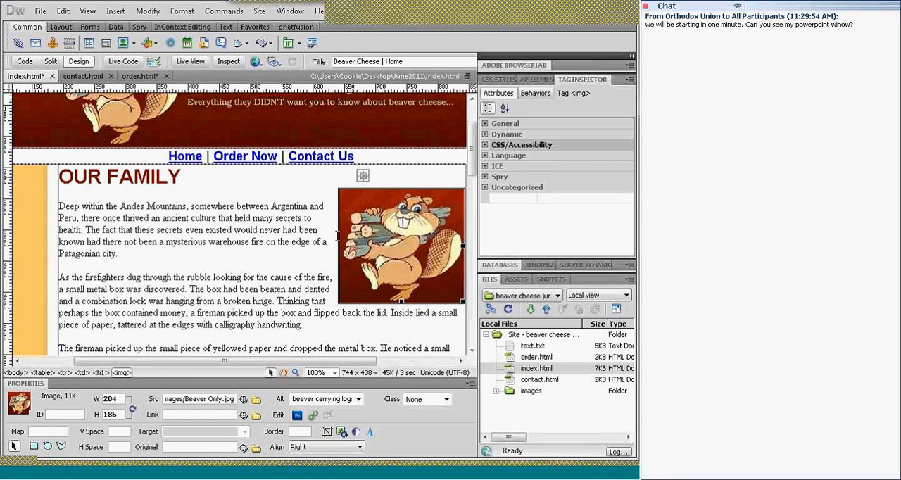
left_click_drag(135, 196, 61, 178)
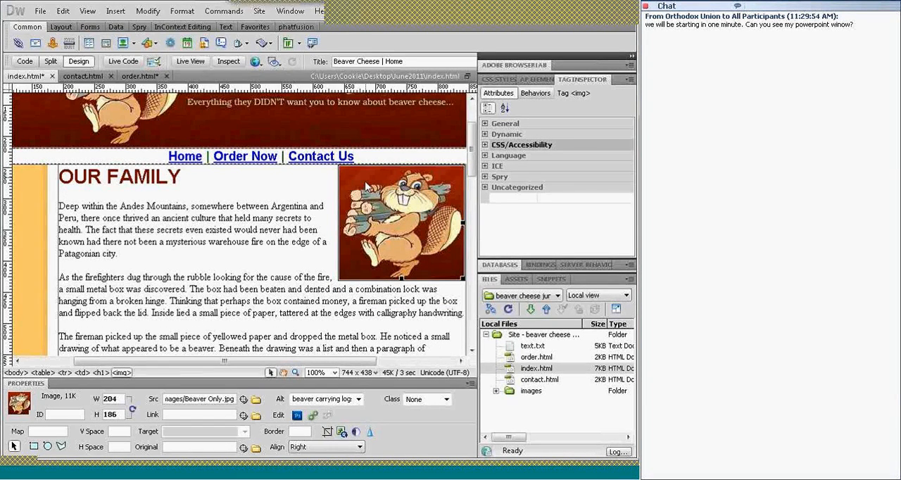
Set the beaver image's alignment to Left so the heading and text wrap around it
left_click(360, 448)
left_click(350, 428)
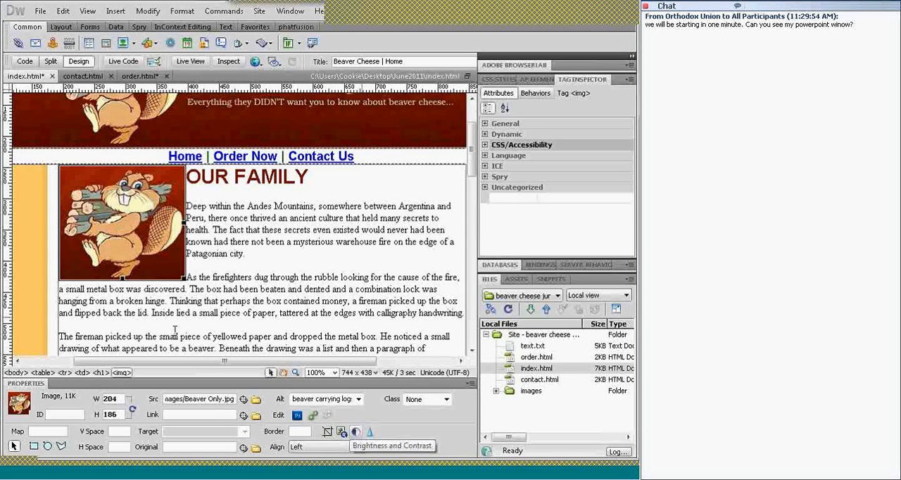
Preview the home page in Live View to check how the text wraps around the beaver image, and return to Design view
left_click(252, 262)
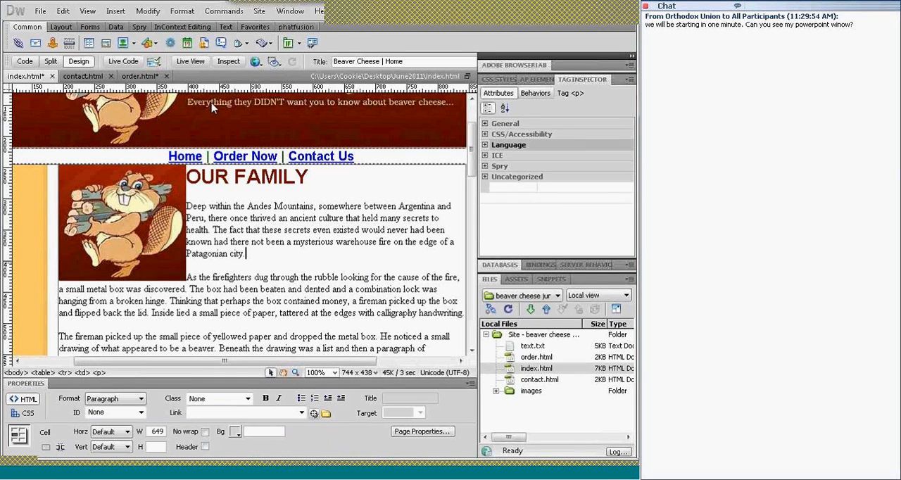
left_click(191, 61)
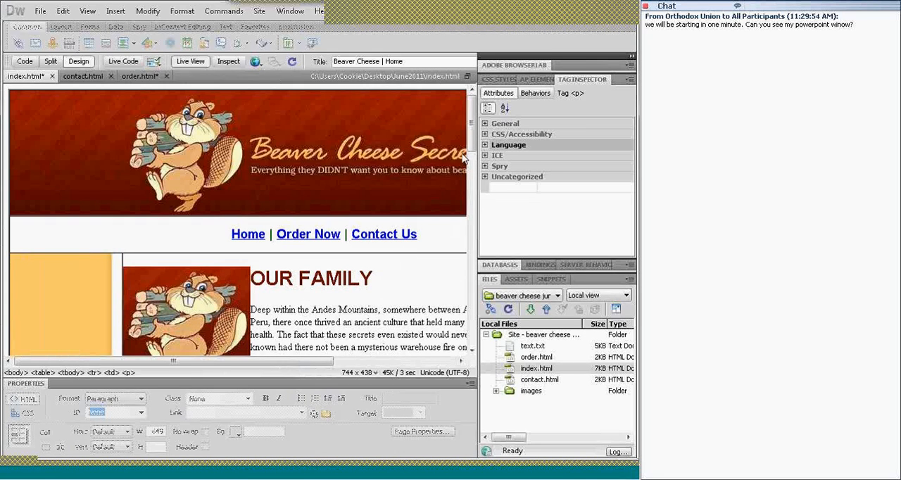
scroll(472, 144, "down", 3)
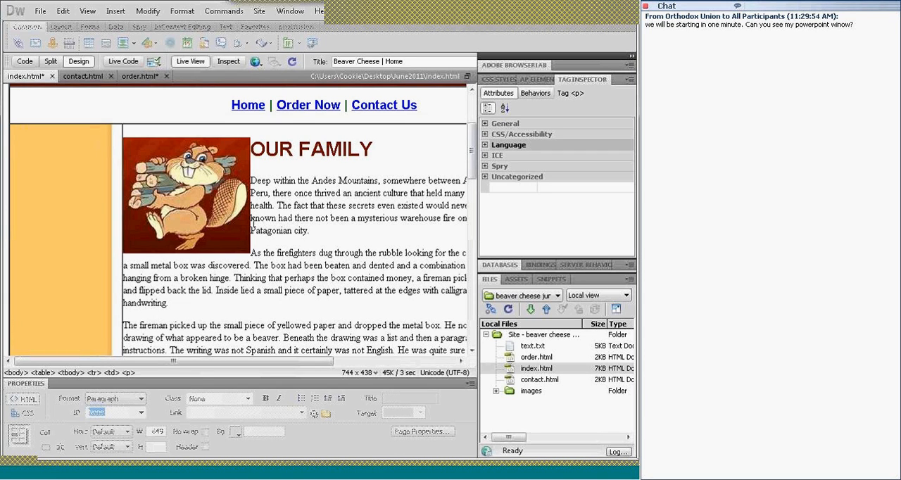
left_click(188, 62)
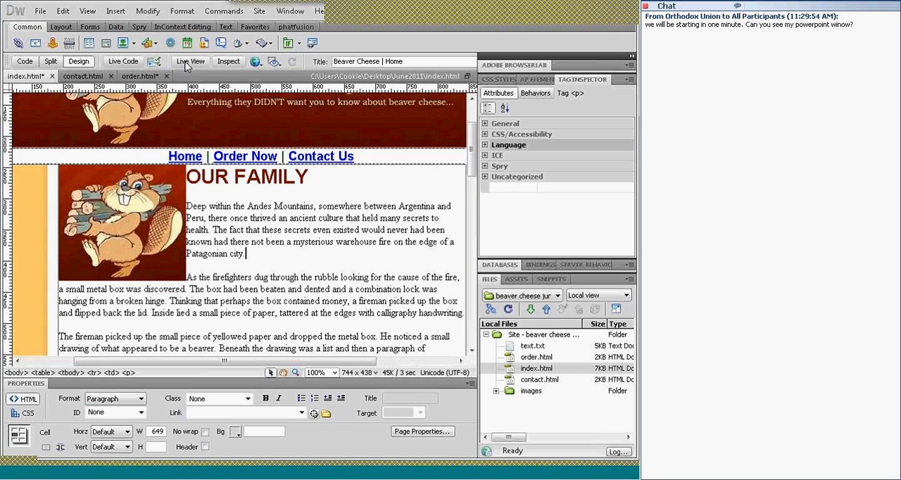
Set both the vertical and horizontal space around the OUR FAMILY beaver image to 5
left_click(123, 202)
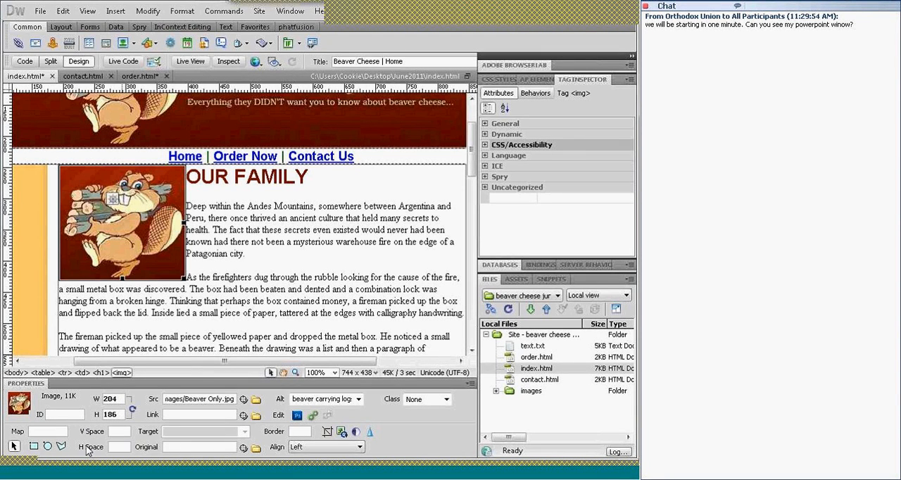
left_click(126, 431)
type("5")
key("Tab")
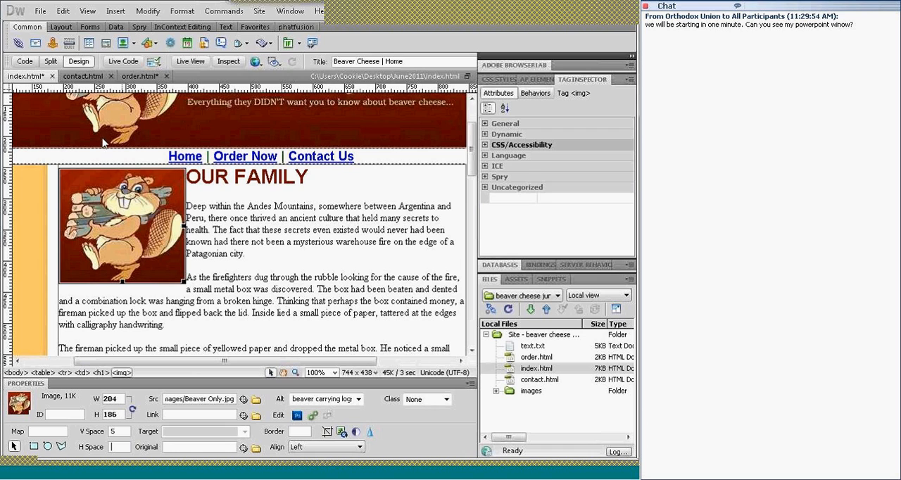
left_click(131, 447)
type("5")
key("Tab")
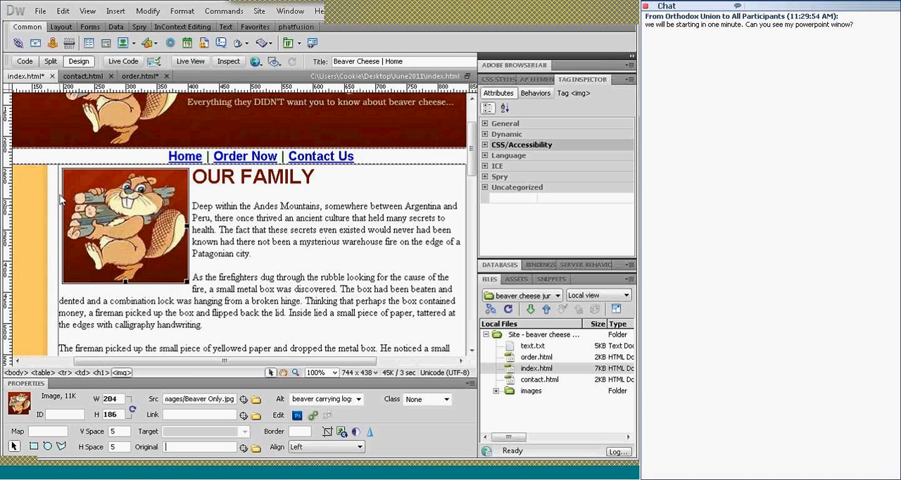
Set the beaver image's horizontal space to 10
left_click(114, 447)
type("10")
key("Return")
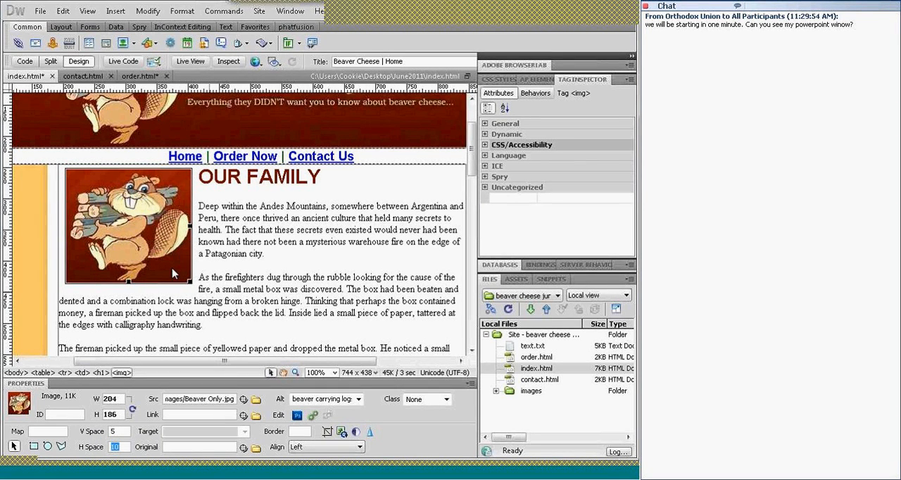
Try the Default, Baseline and Top alignments on the OUR FAMILY beaver image
mouse_move(574, 5)
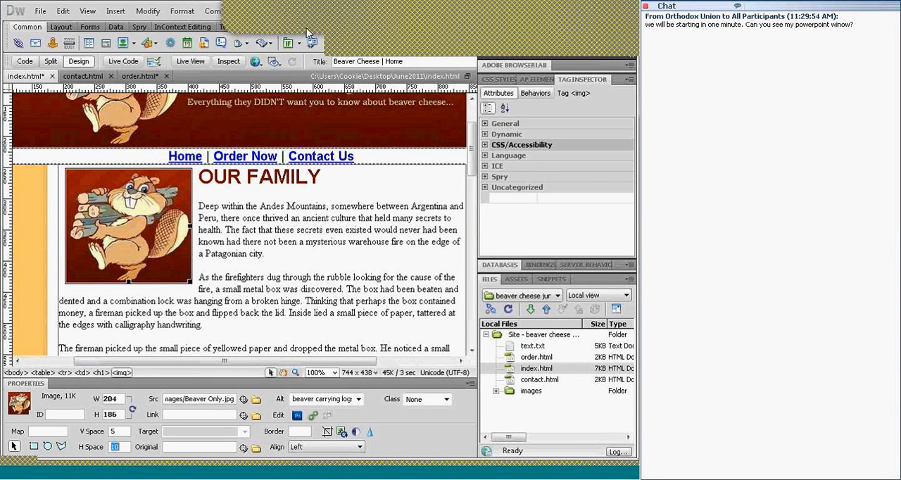
left_click(225, 239)
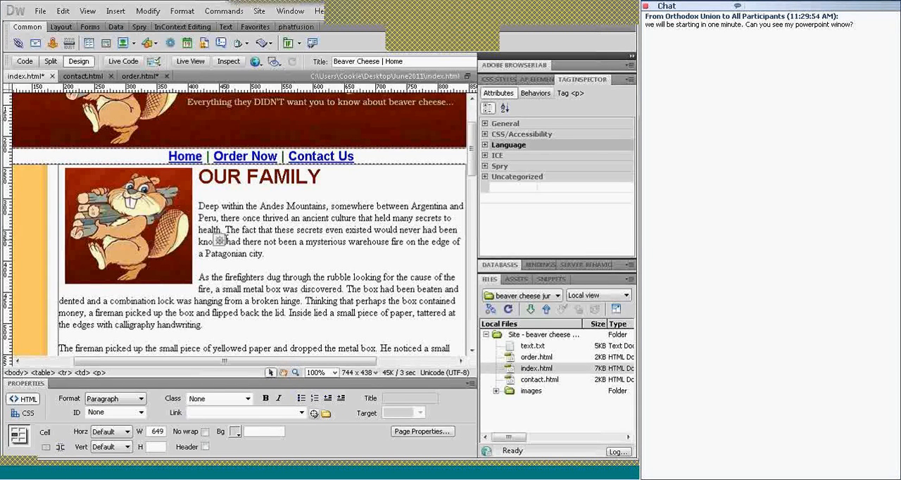
left_click(117, 229)
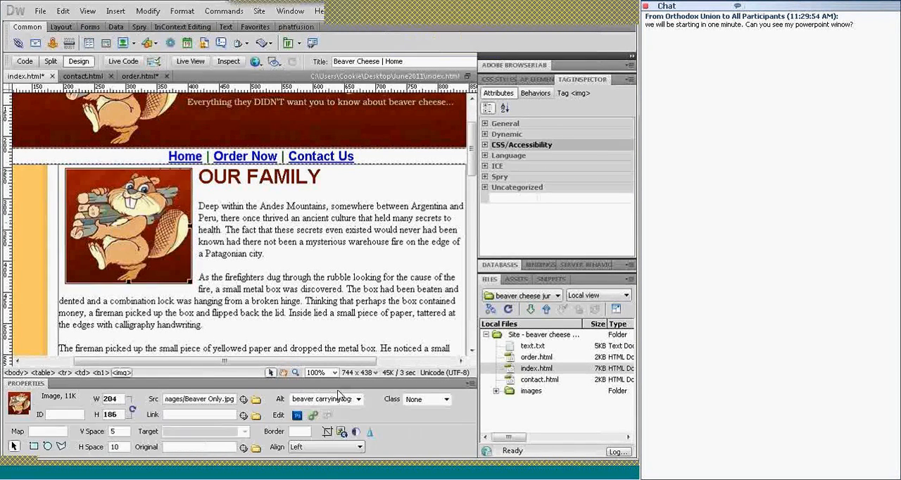
left_click(360, 447)
left_click(329, 361)
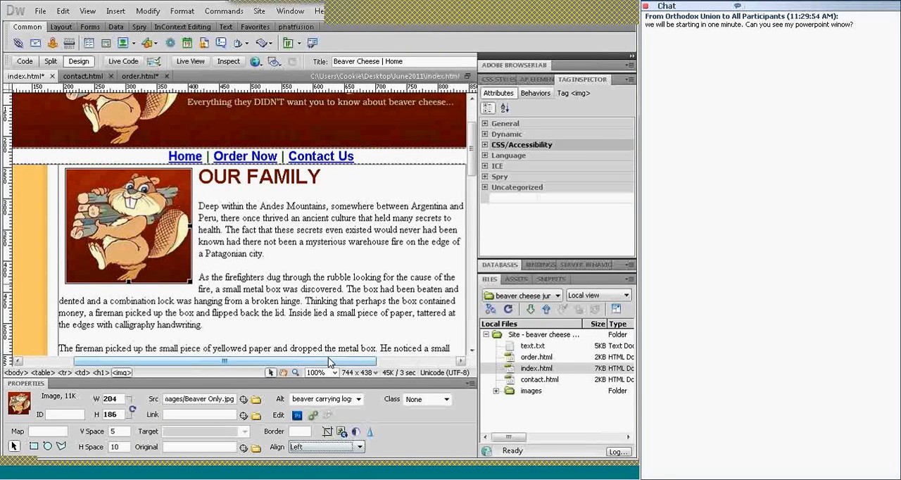
left_click(360, 448)
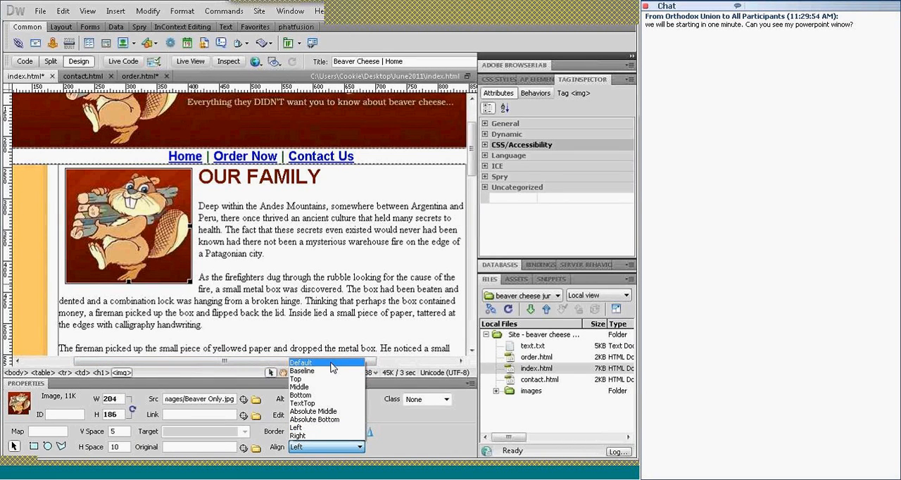
left_click(332, 364)
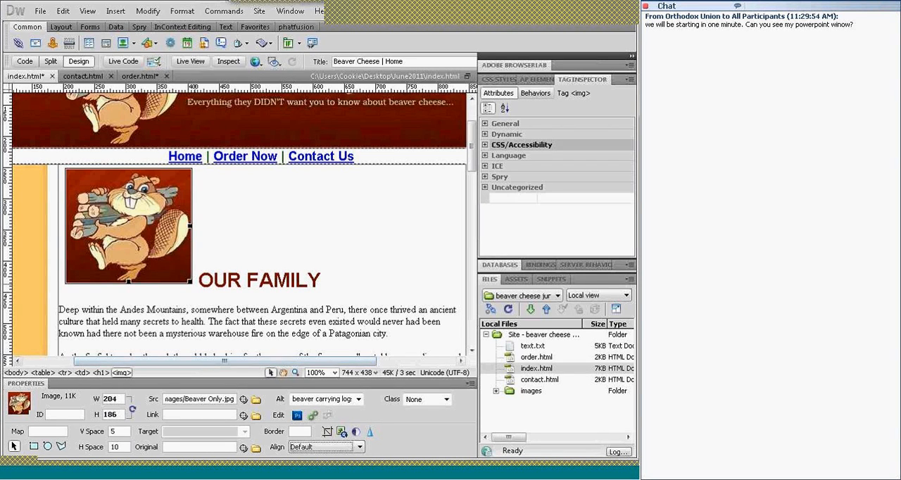
left_click(360, 448)
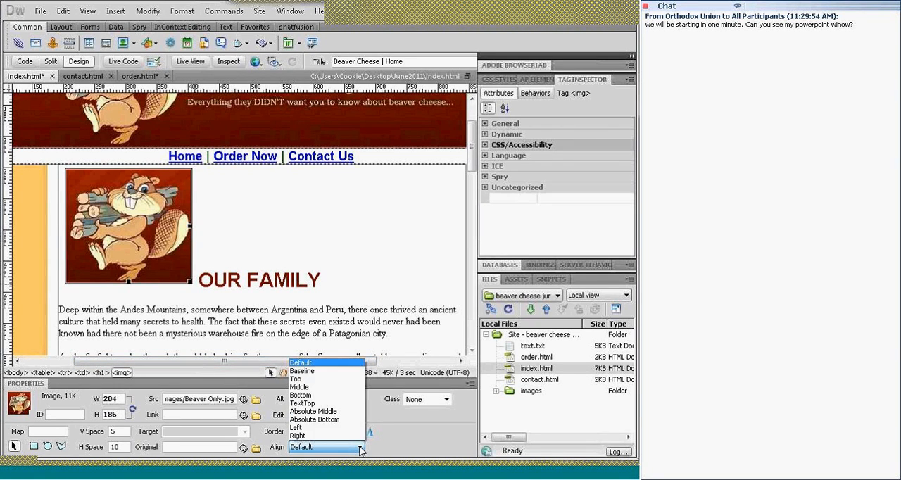
left_click(334, 373)
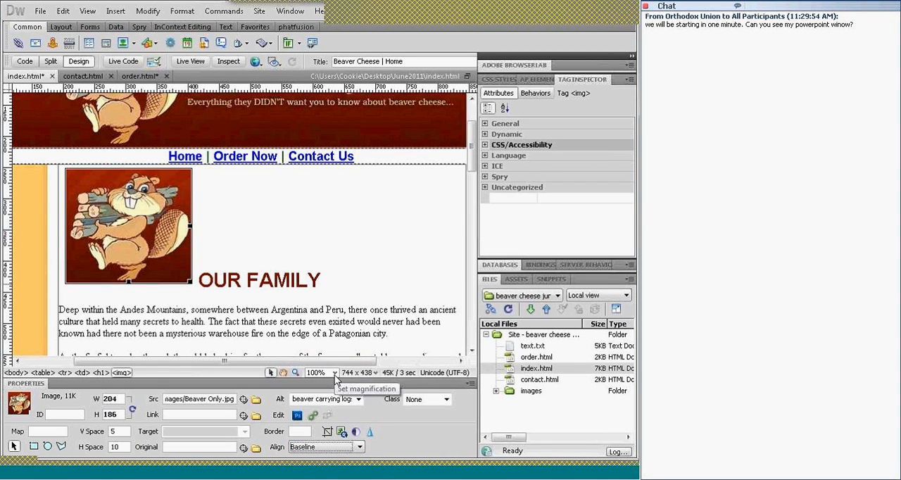
left_click(361, 448)
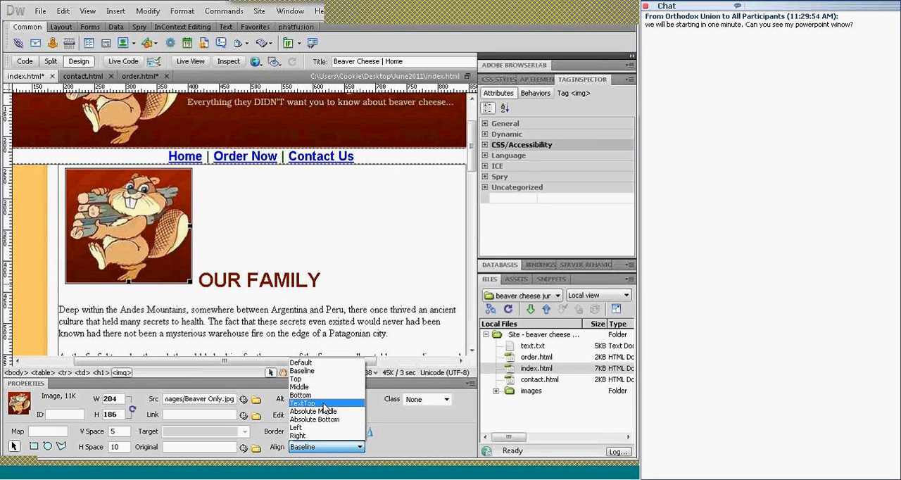
left_click(298, 380)
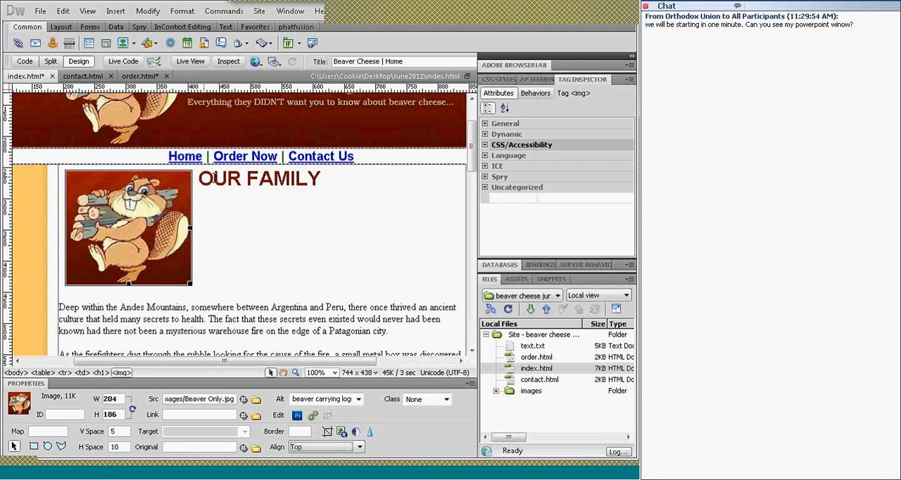
Try the Absolute Middle, TextTop and Baseline alignments on the beaver image, and set its alignment back to Left
left_click(361, 449)
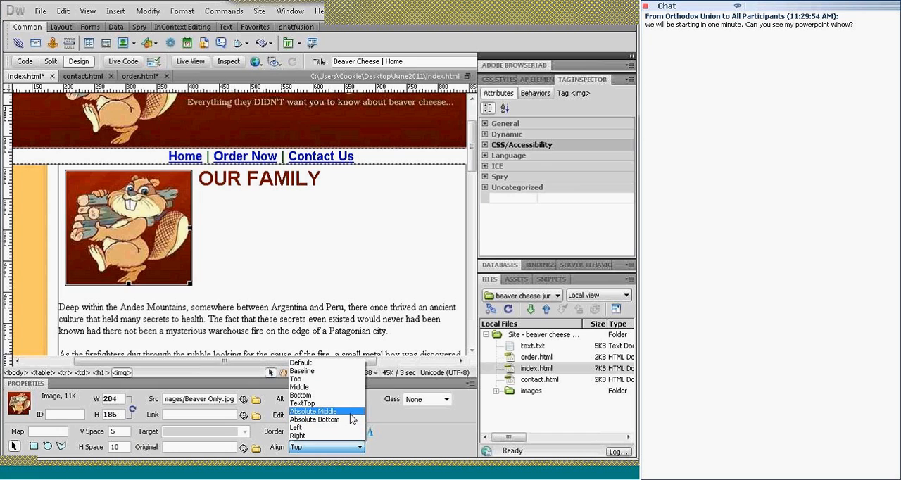
left_click(350, 414)
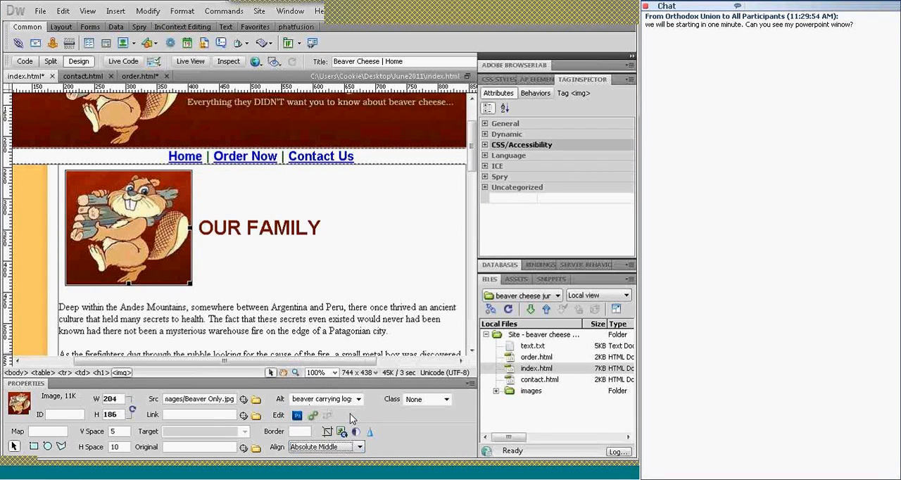
left_click(361, 448)
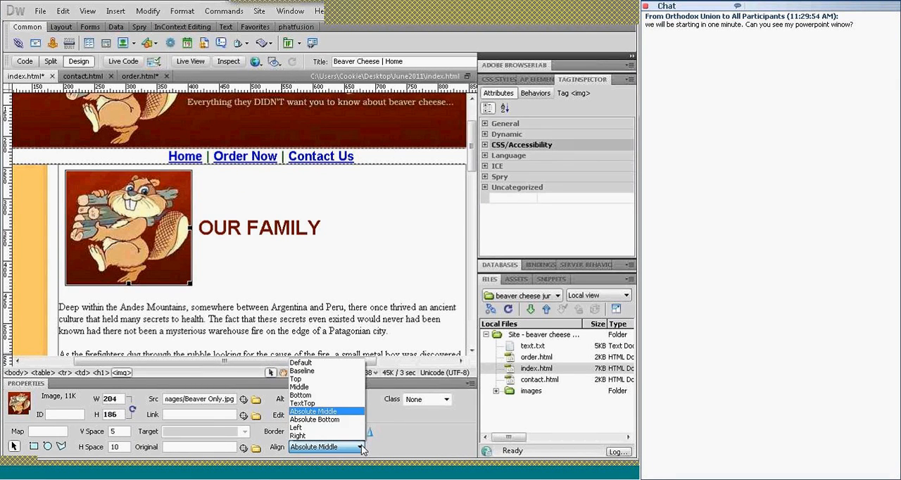
left_click(350, 407)
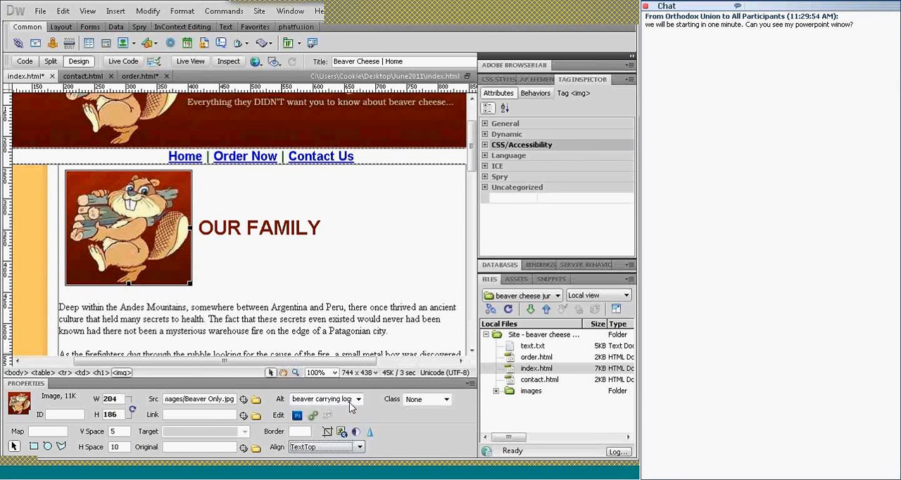
left_click(360, 447)
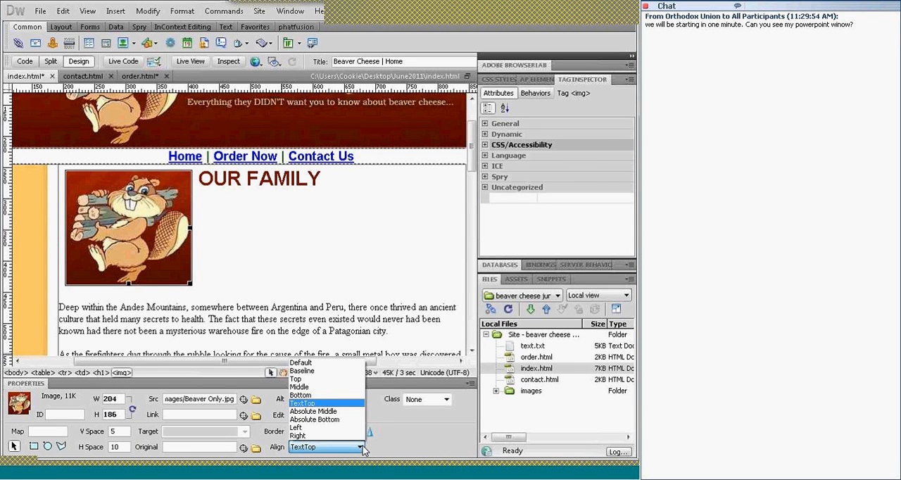
left_click(340, 371)
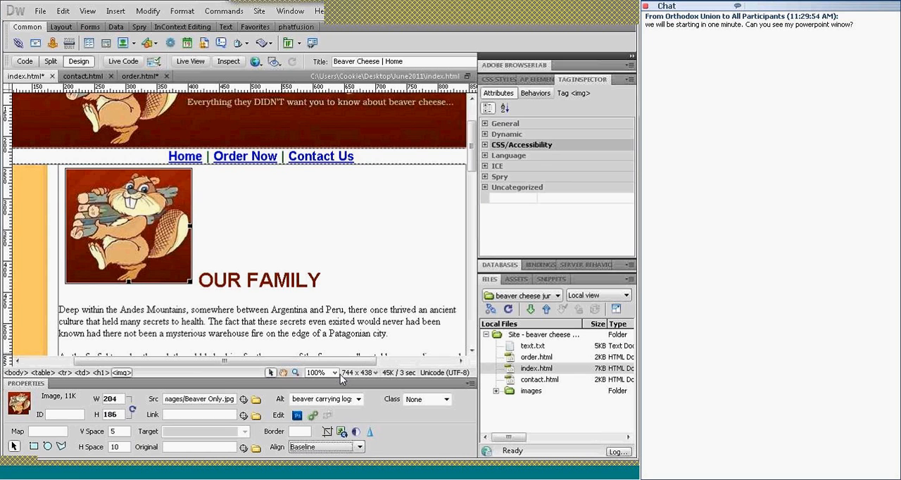
left_click(360, 447)
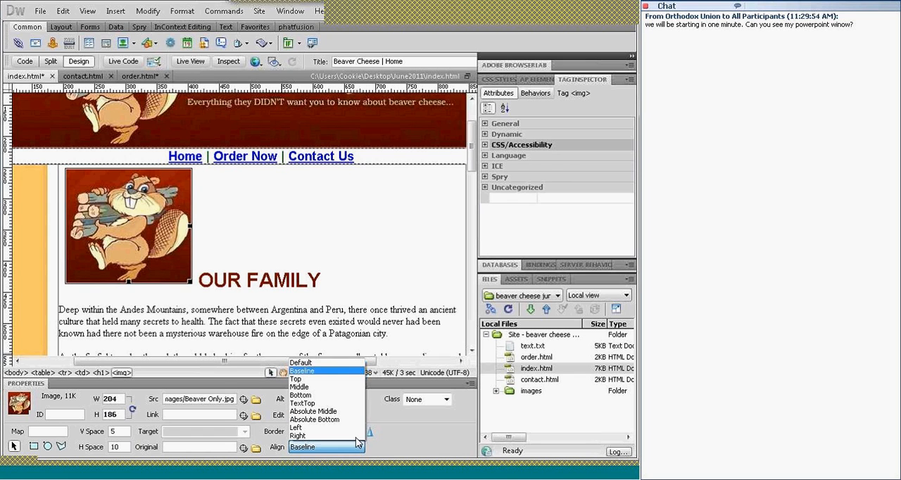
left_click(352, 428)
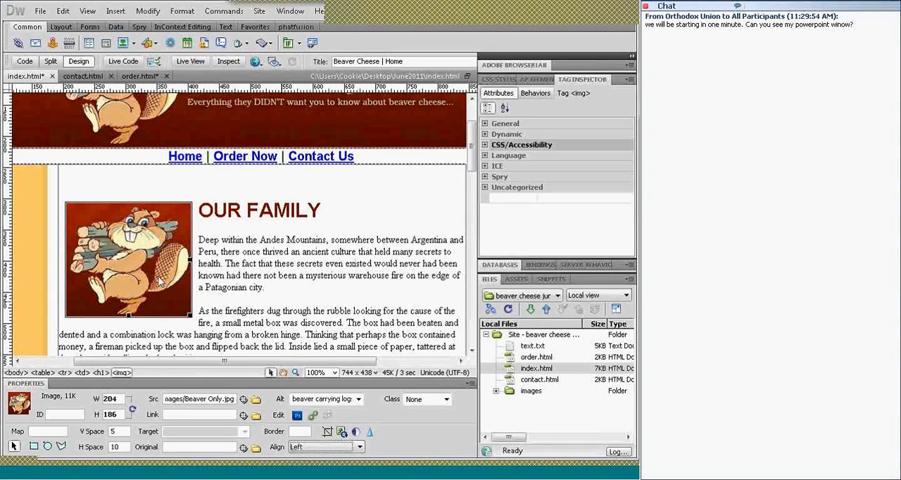
Save the home page and preview it in Internet Explorer
key("ctrl+s")
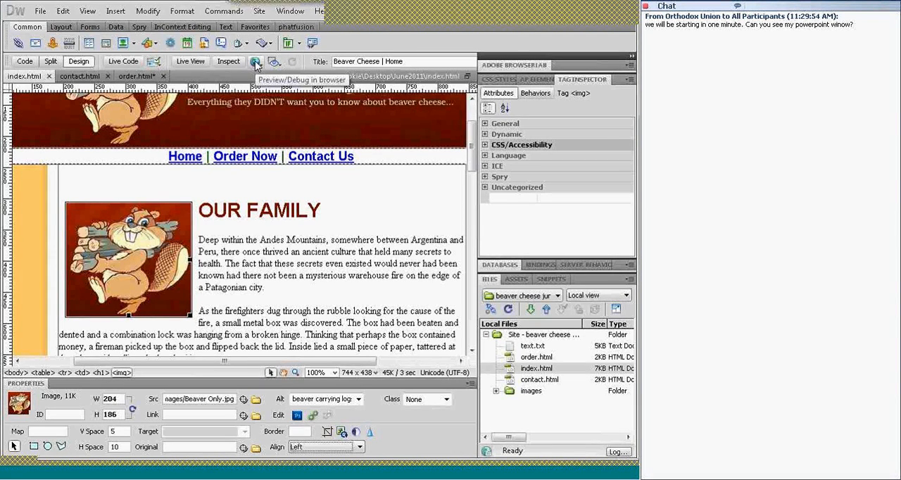
left_click(256, 62)
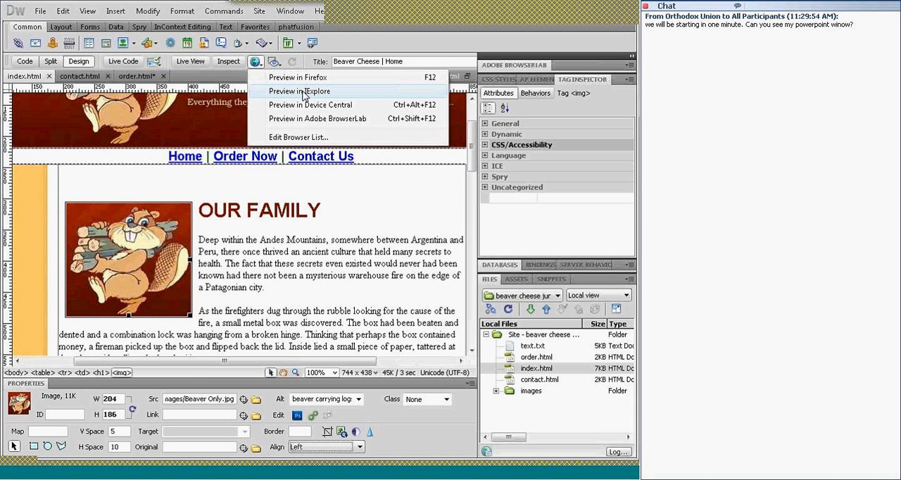
left_click(304, 92)
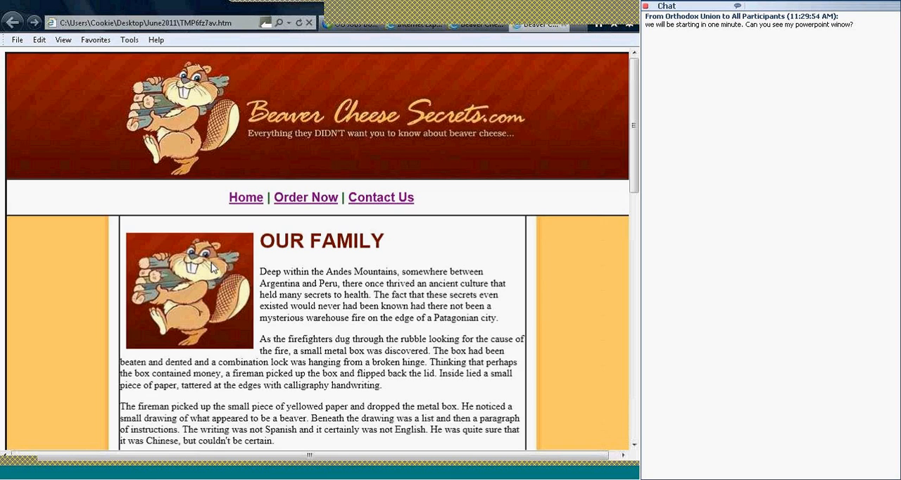
Test the Order Now and Contact Us links in the browser, and switch back to Dreamweaver
left_click(301, 200)
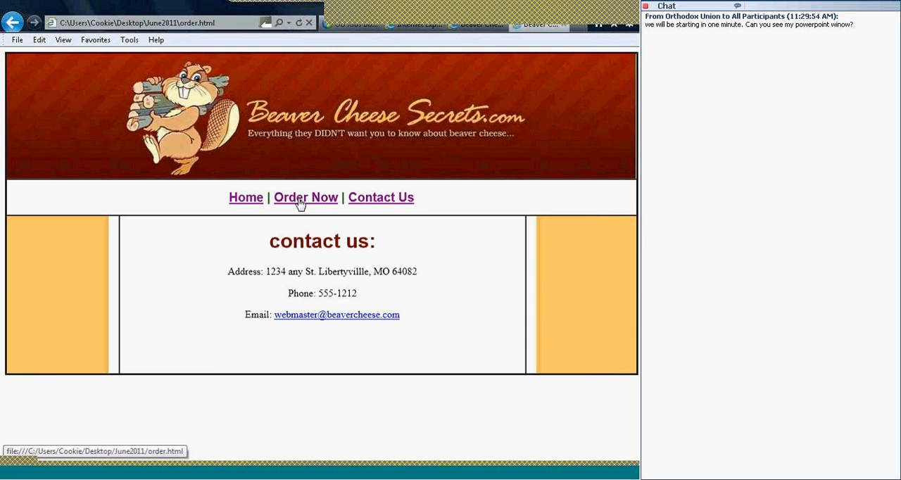
left_click(366, 202)
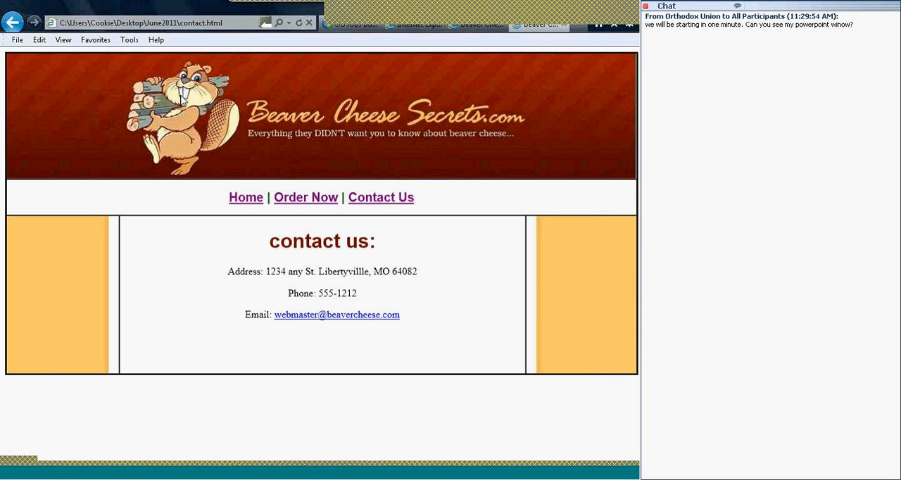
left_click(312, 476)
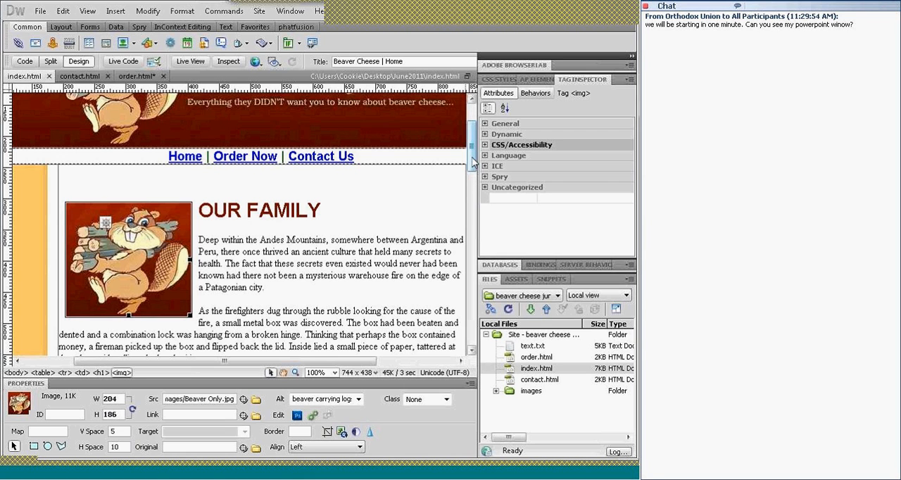
Link the Beaver Cheese Secrets banner image on the home page to index.html
scroll(473, 156, "up", 3)
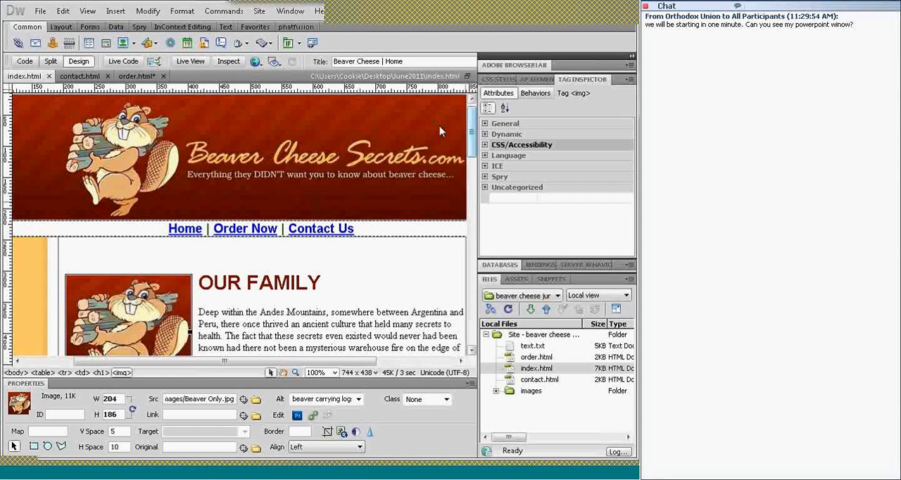
left_click(309, 166)
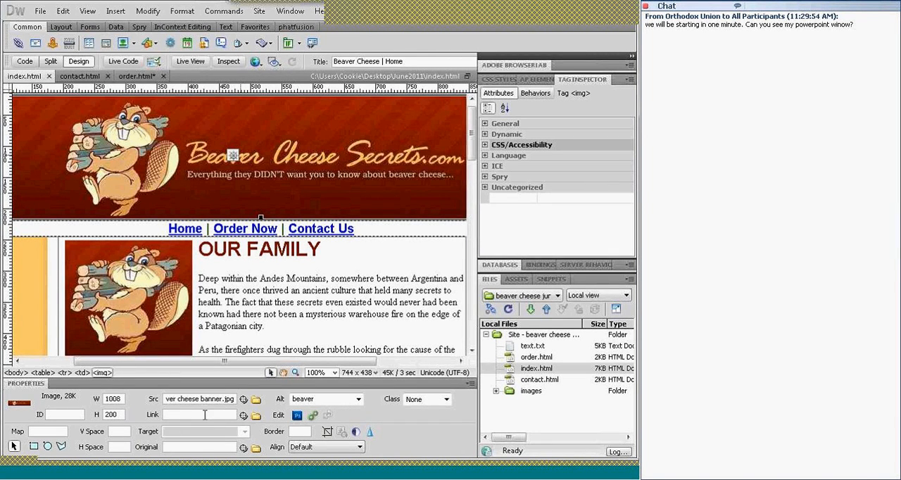
left_click_drag(244, 418, 525, 372)
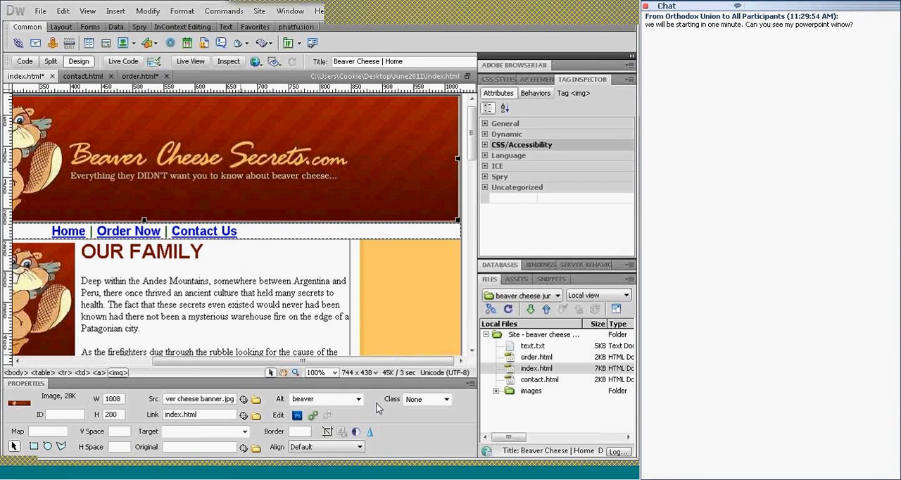
Save the home page, and link the banner image on the contact page to contact.html
left_click_drag(350, 367, 282, 366)
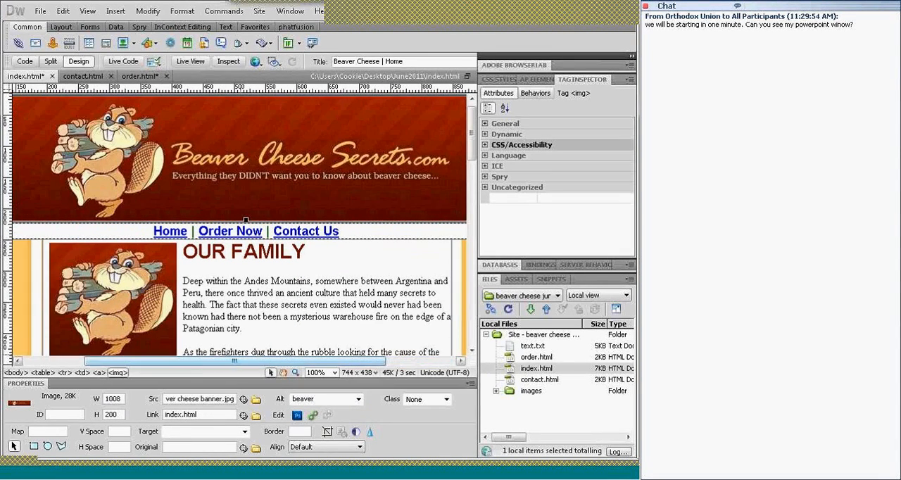
key("ctrl+s")
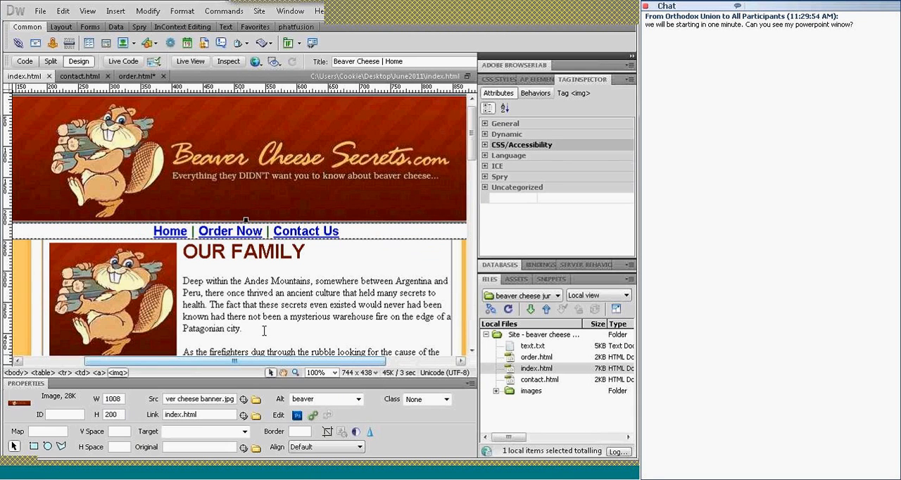
left_click(73, 78)
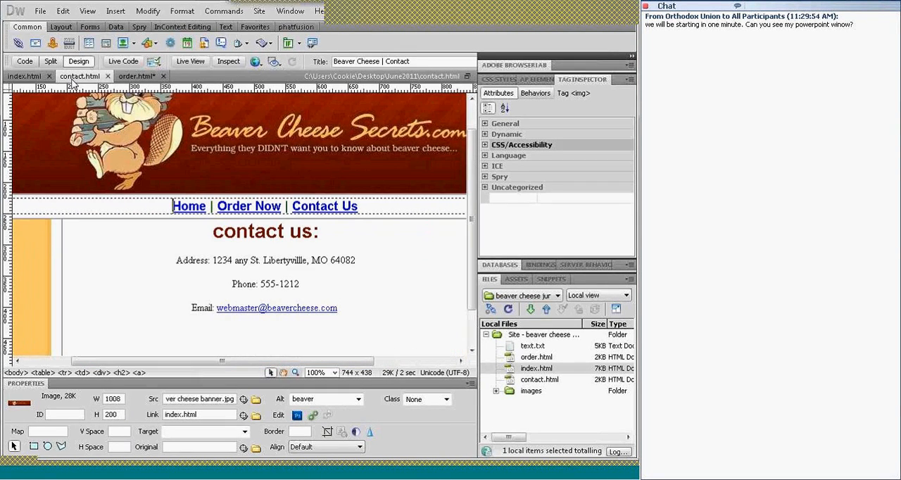
left_click(167, 157)
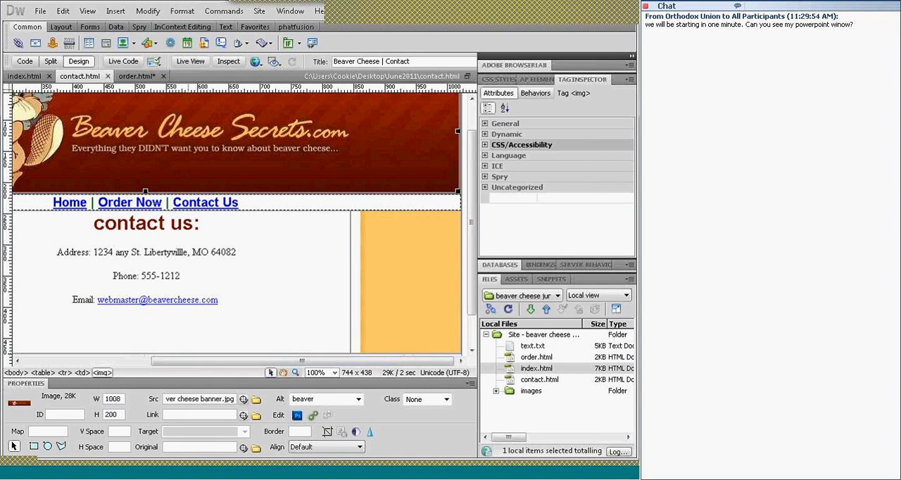
left_click_drag(243, 414, 537, 383)
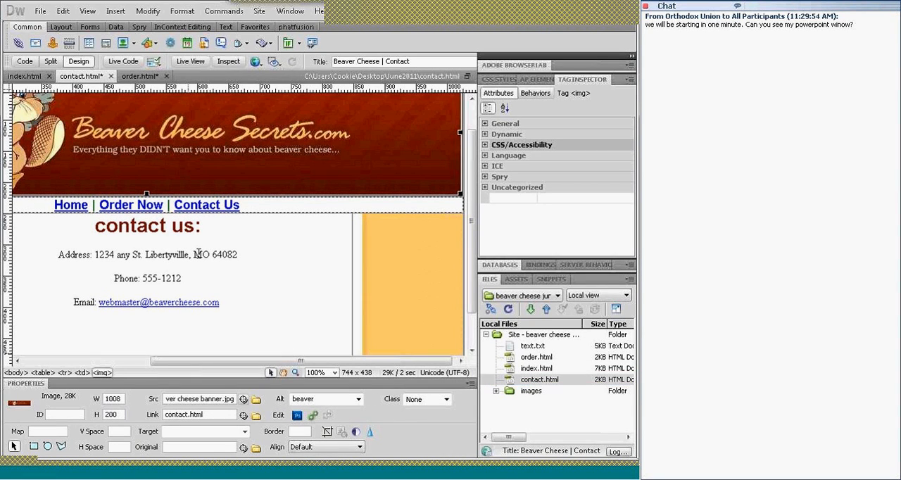
On the Order Now page, delete the street address, phone line and email line, keeping the "Address:" label
left_click(141, 76)
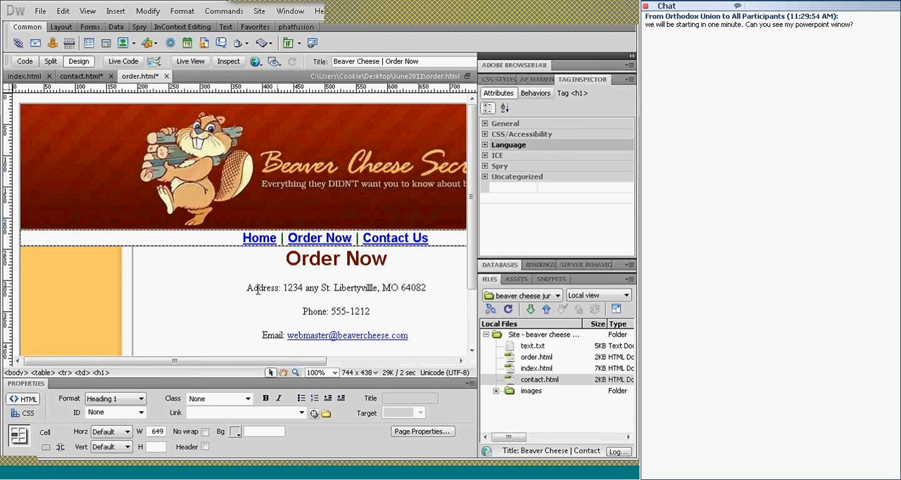
left_click_drag(284, 288, 403, 275)
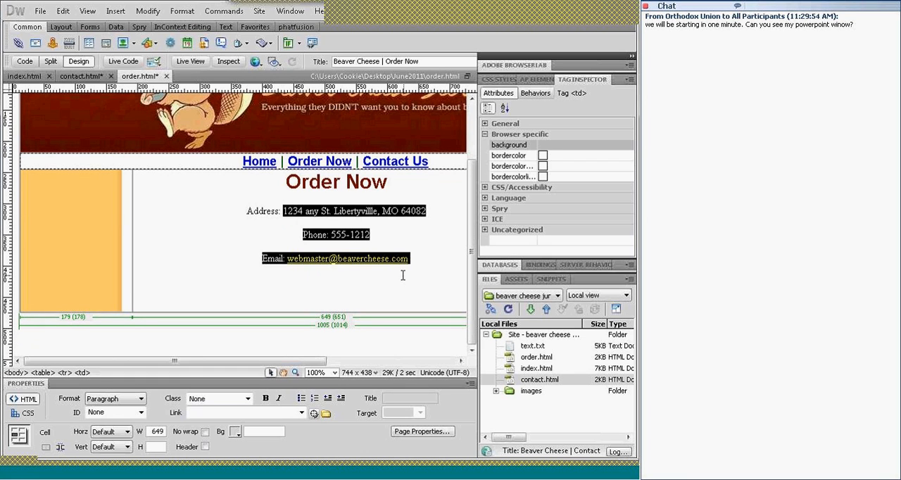
key("Delete")
scroll(472, 193, "up", 1)
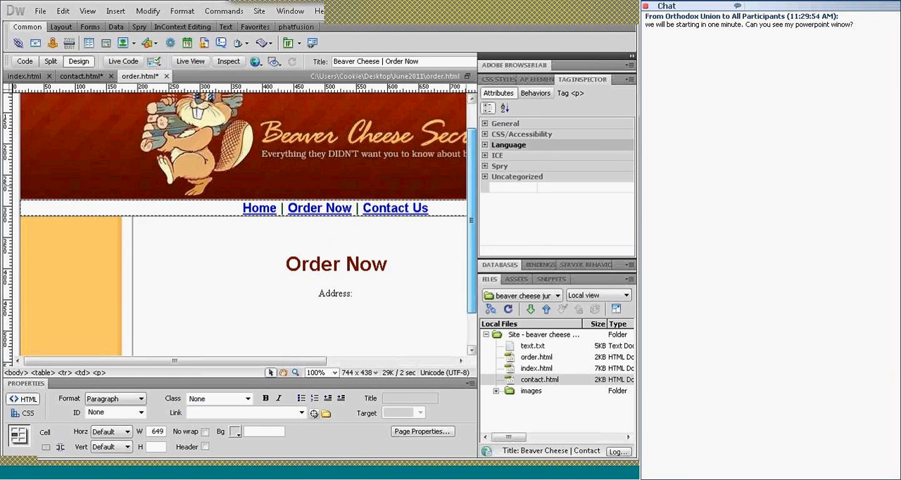
scroll(421, 114, "up", 1)
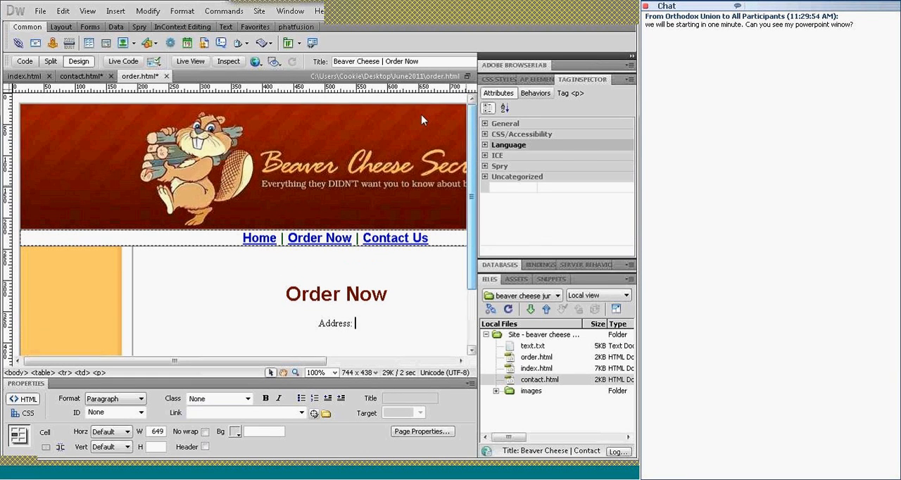
Add a circular hotspot around the beaver in the Order Now page's banner image
left_click(247, 181)
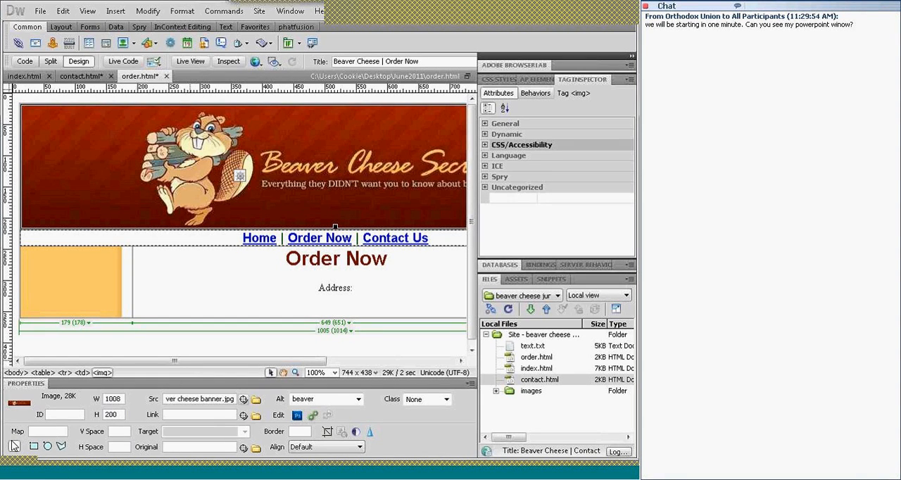
left_click(48, 447)
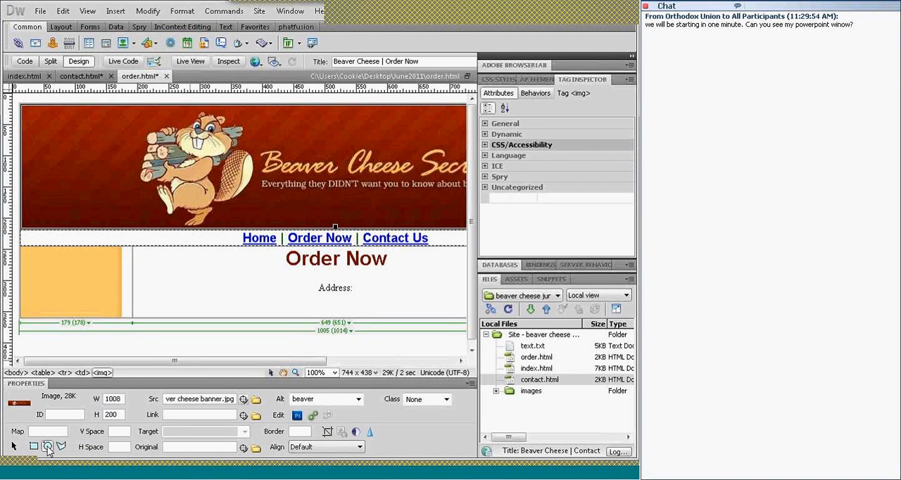
left_click_drag(134, 109, 233, 208)
left_click_drag(242, 173, 258, 186)
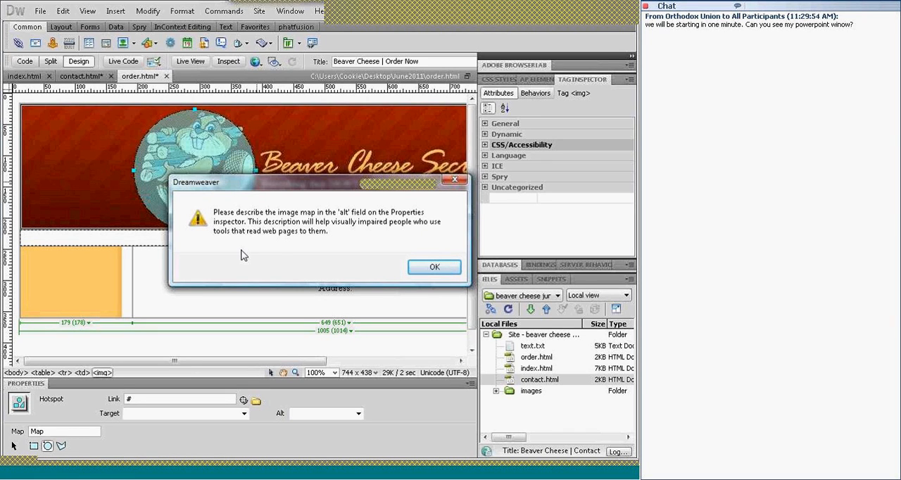
left_click(430, 267)
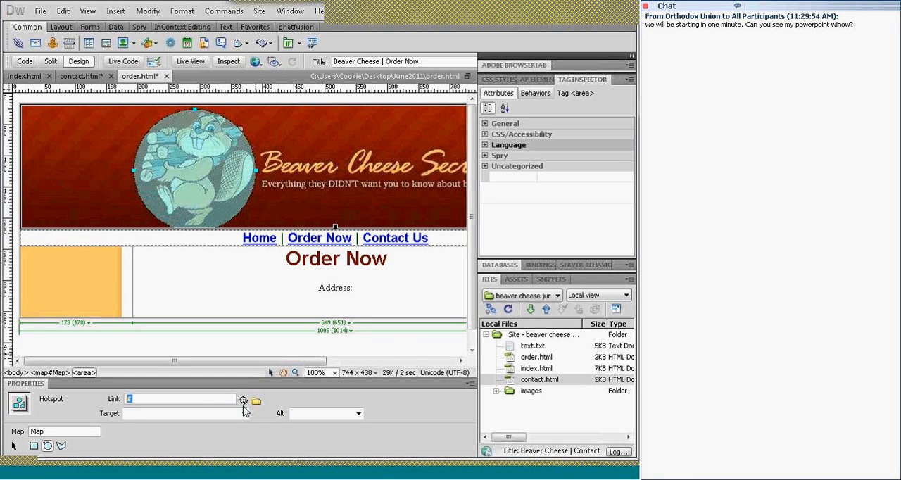
Link the beaver hotspot to index.html and set its alternate text to "back to home page"
left_click_drag(244, 401, 512, 368)
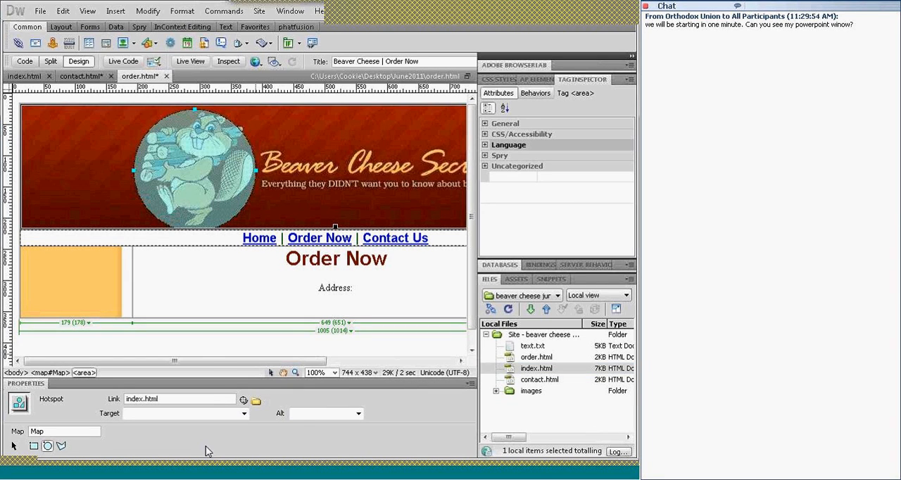
left_click(320, 414)
type("back to home page")
key("Return")
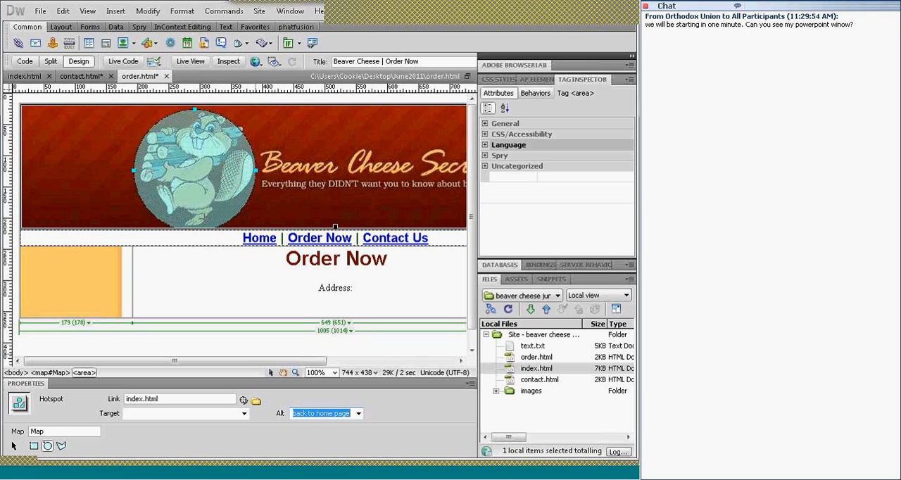
Save all open pages and preview the Order Now page in a maximized Firefox window
left_click(39, 12)
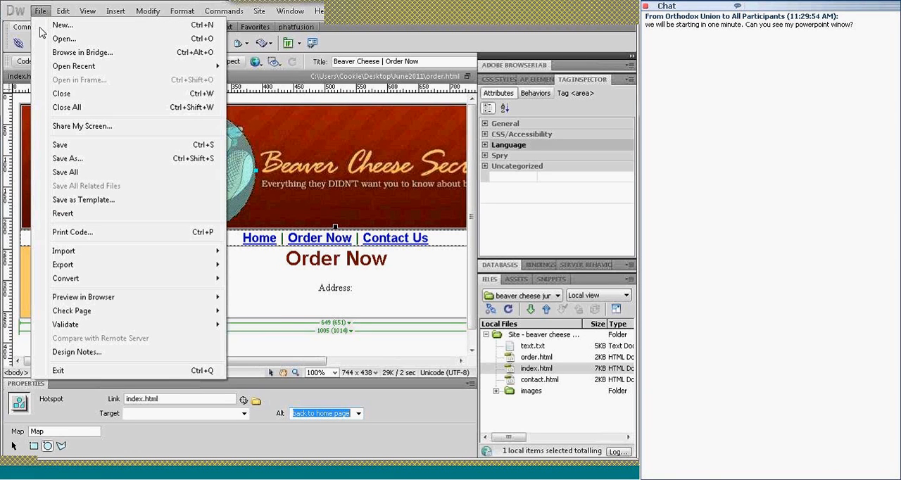
left_click(65, 174)
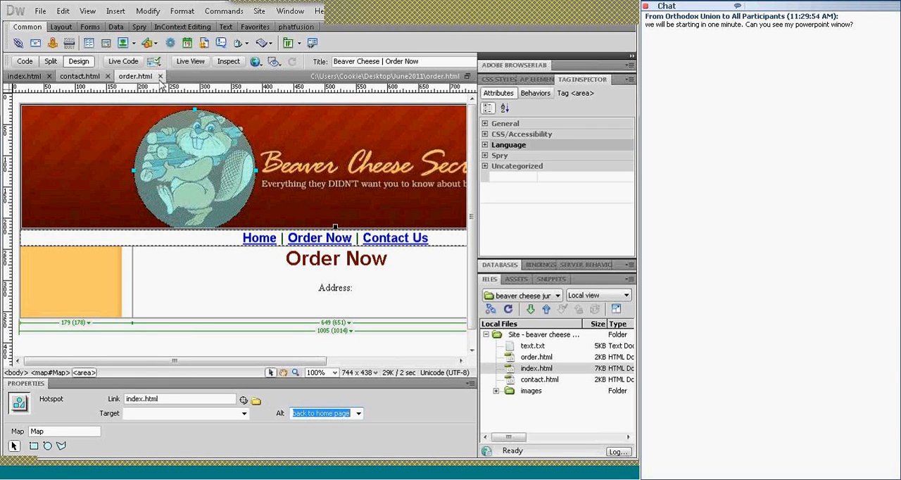
left_click(257, 62)
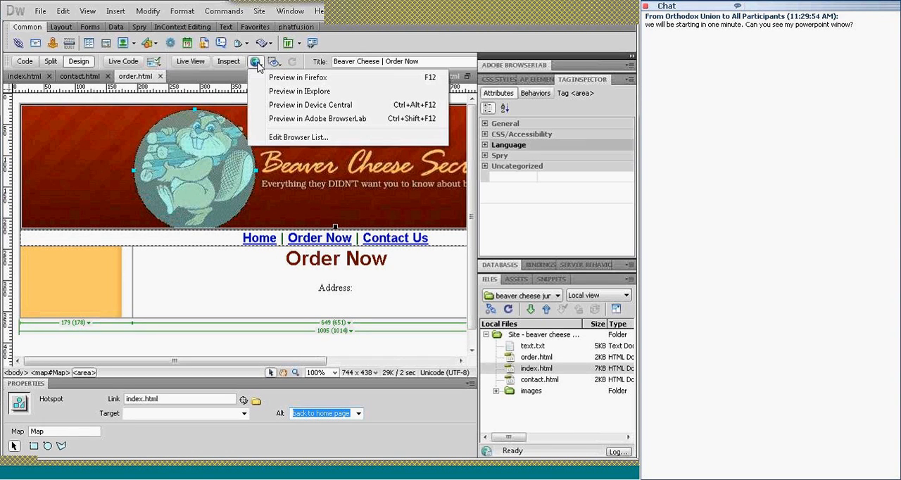
left_click(280, 78)
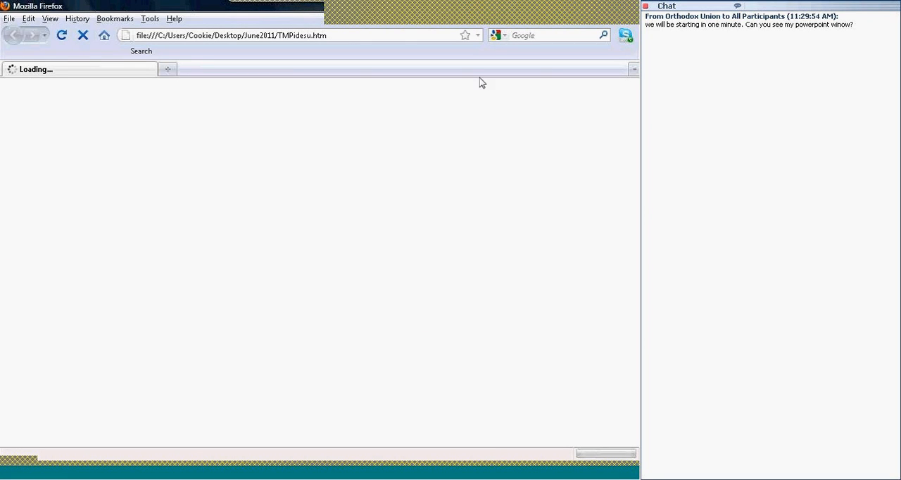
left_click(604, 8)
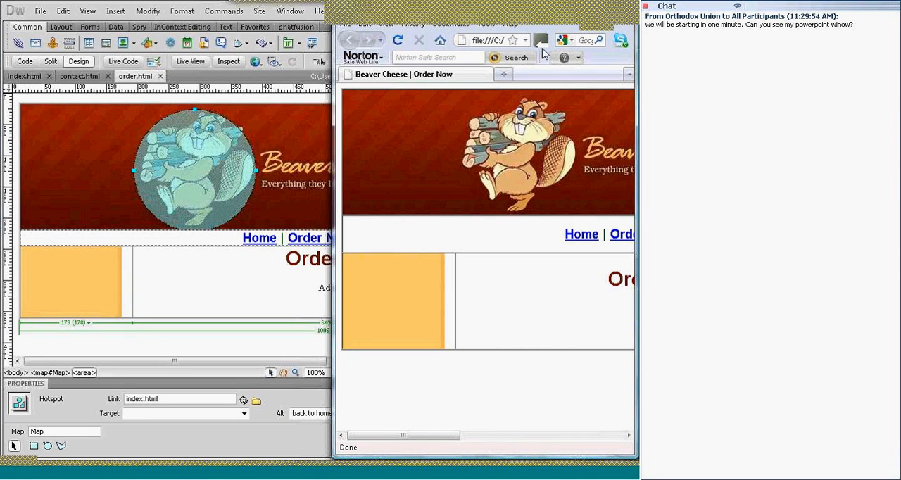
left_click_drag(573, 21, 557, 65)
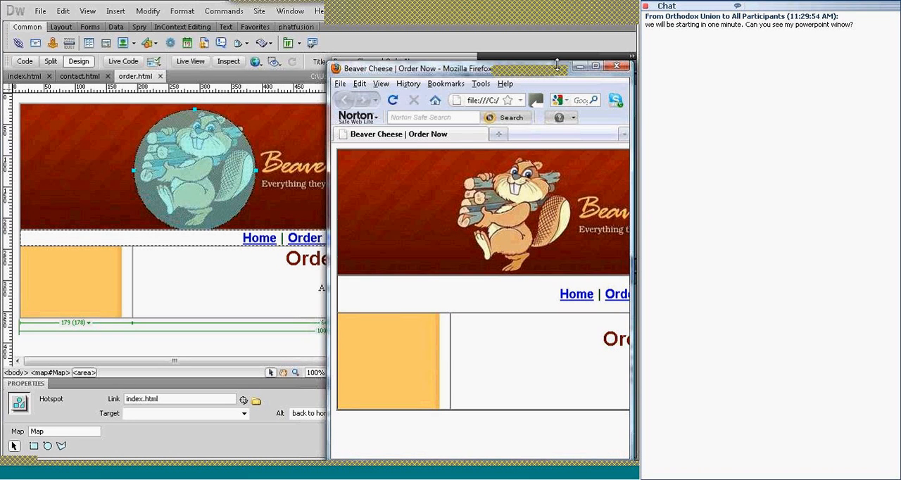
left_click(595, 68)
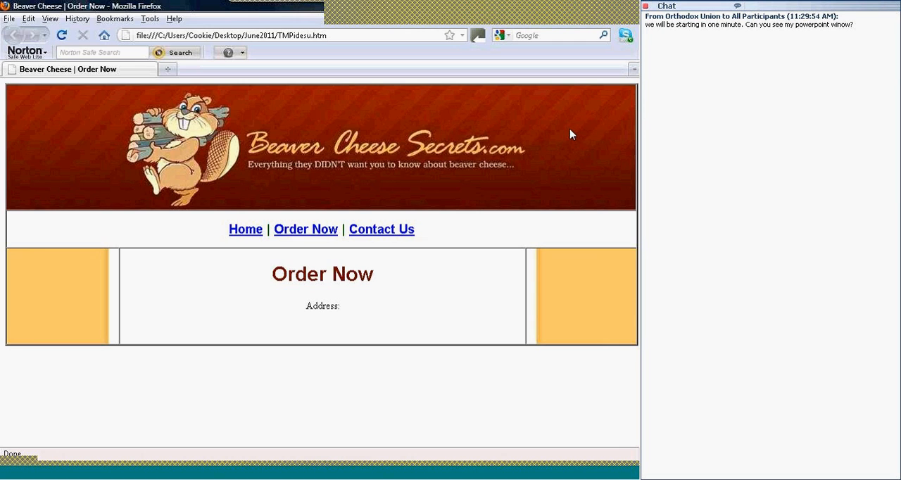
Test the beaver hotspot in the banner and the Contact Us link in the browser
left_click(196, 143)
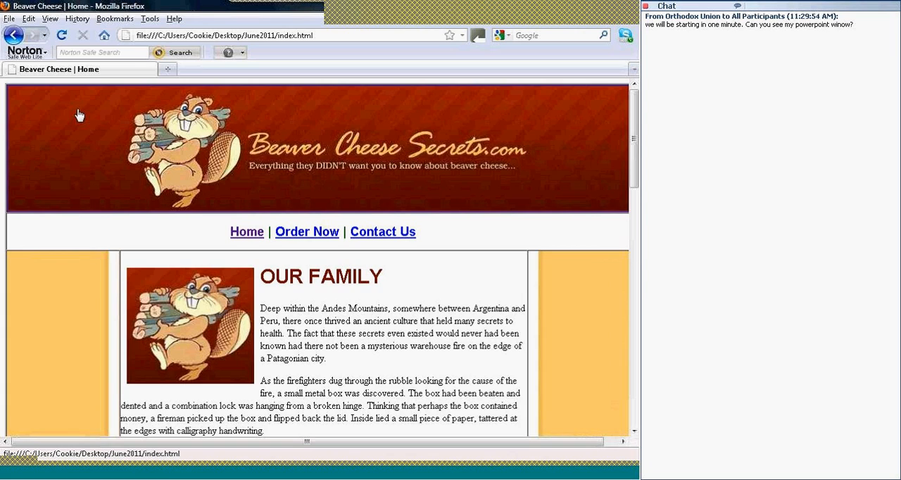
left_click(372, 238)
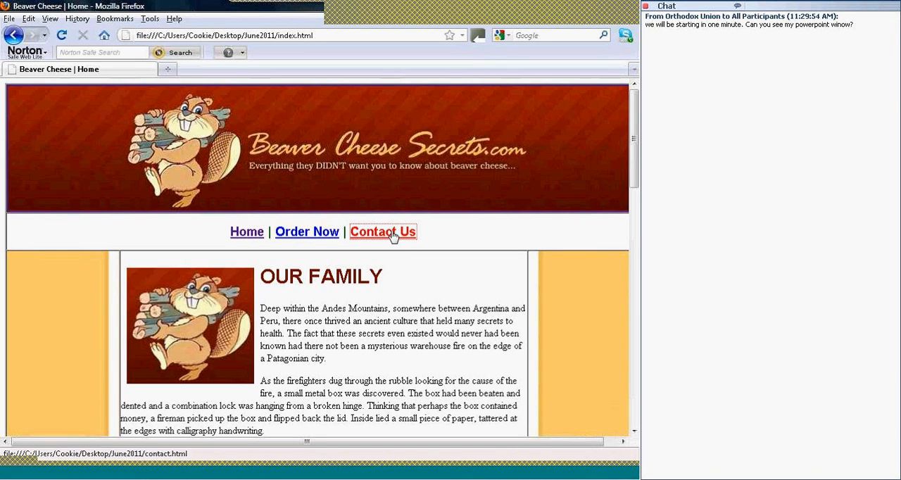
left_click(392, 236)
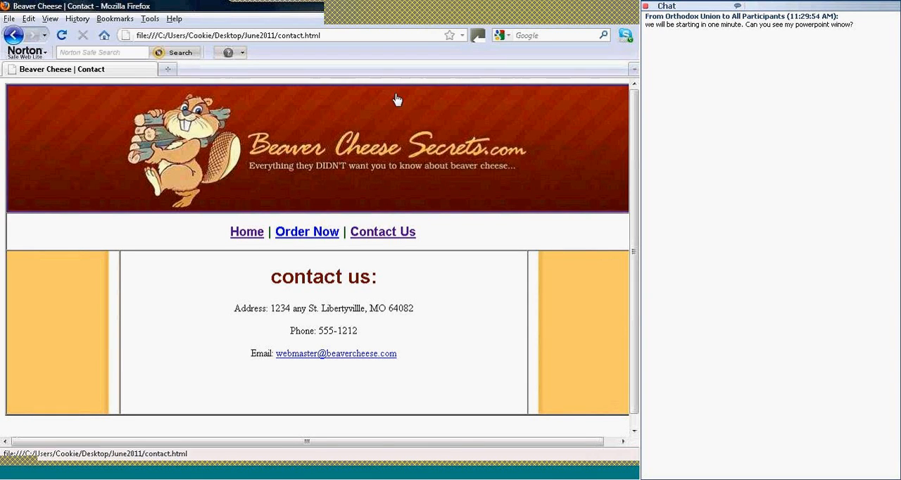
mouse_move(360, 24)
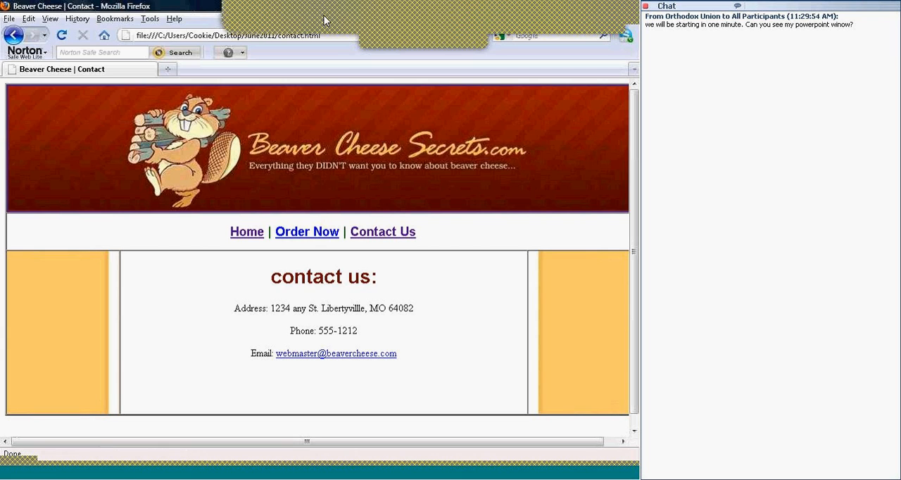
left_click(325, 21)
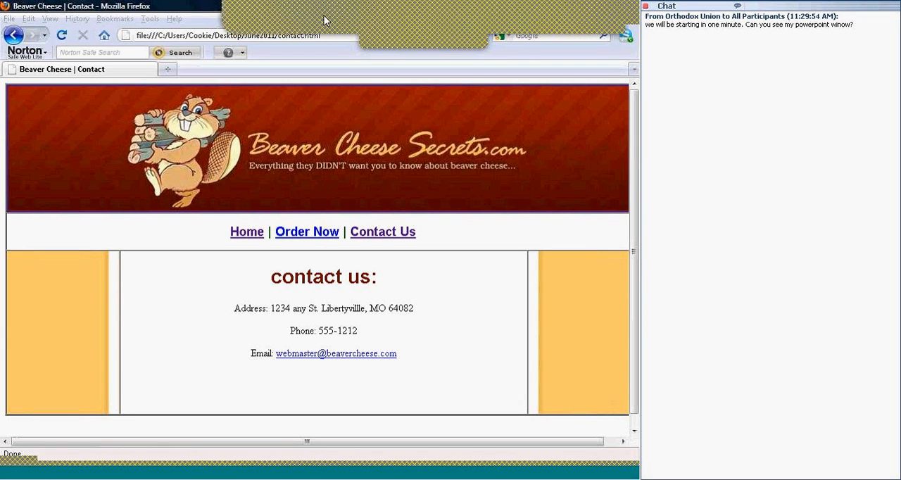